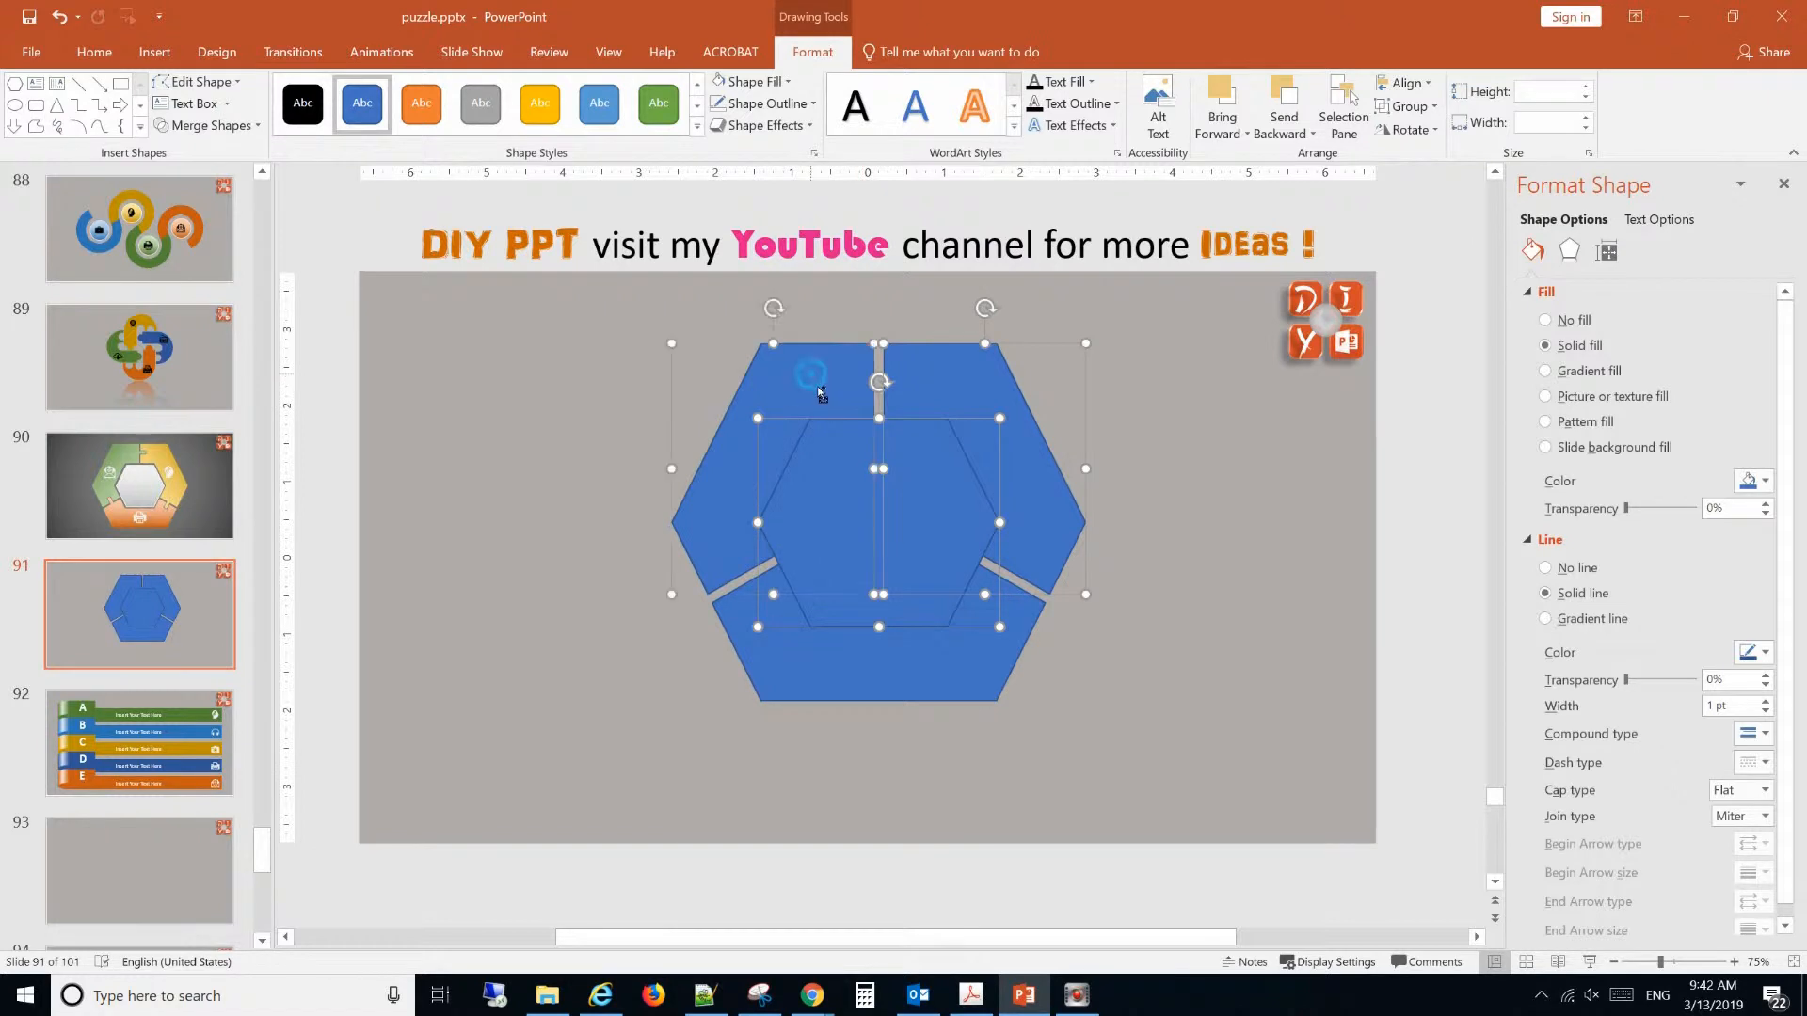
# Fragment the three outer segments together with the central hexagon using Merge Shapes.
pyautogui.click(1176, 706)
pyautogui.click(1012, 641)
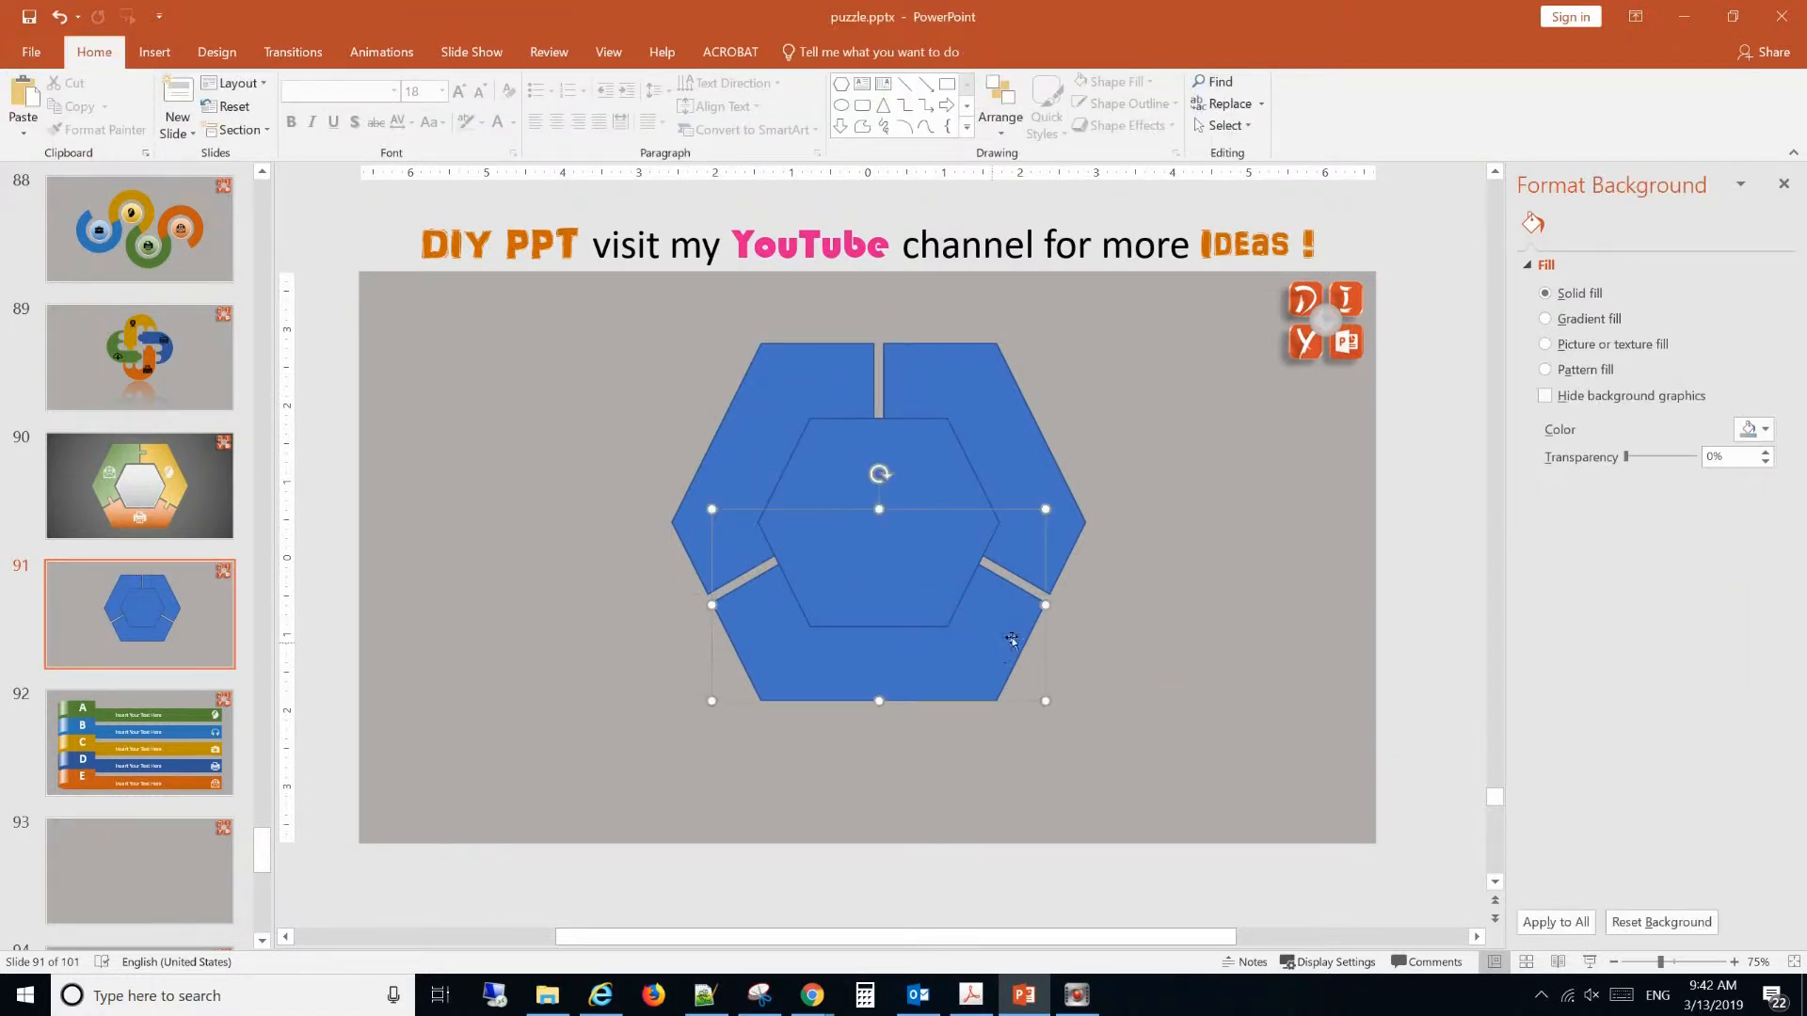
pyautogui.keyDown('ctrl'); pyautogui.click(1024, 476); pyautogui.keyUp('ctrl')
pyautogui.keyDown('ctrl'); pyautogui.click(796, 411); pyautogui.keyUp('ctrl')
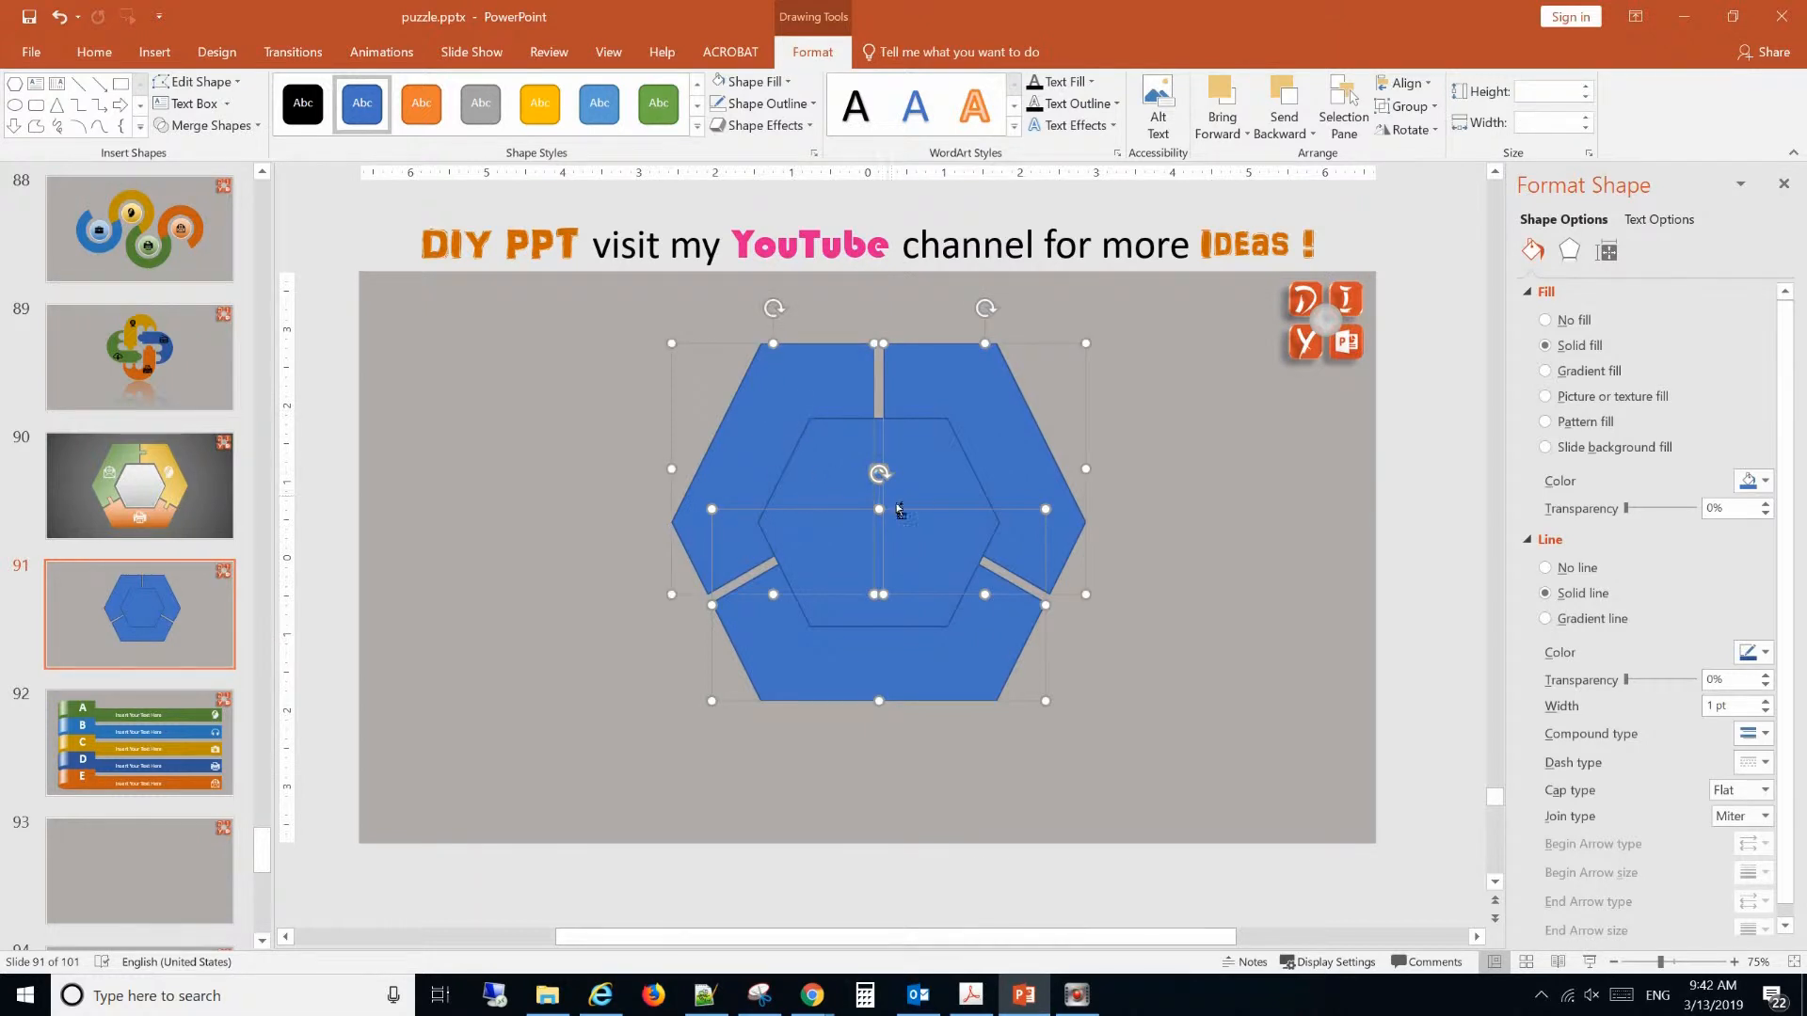
pyautogui.keyDown('ctrl'); pyautogui.click(888, 439); pyautogui.keyUp('ctrl')
pyautogui.keyDown('ctrl'); pyautogui.click(864, 438); pyautogui.keyUp('ctrl')
pyautogui.keyDown('ctrl'); pyautogui.click(817, 406); pyautogui.keyUp('ctrl')
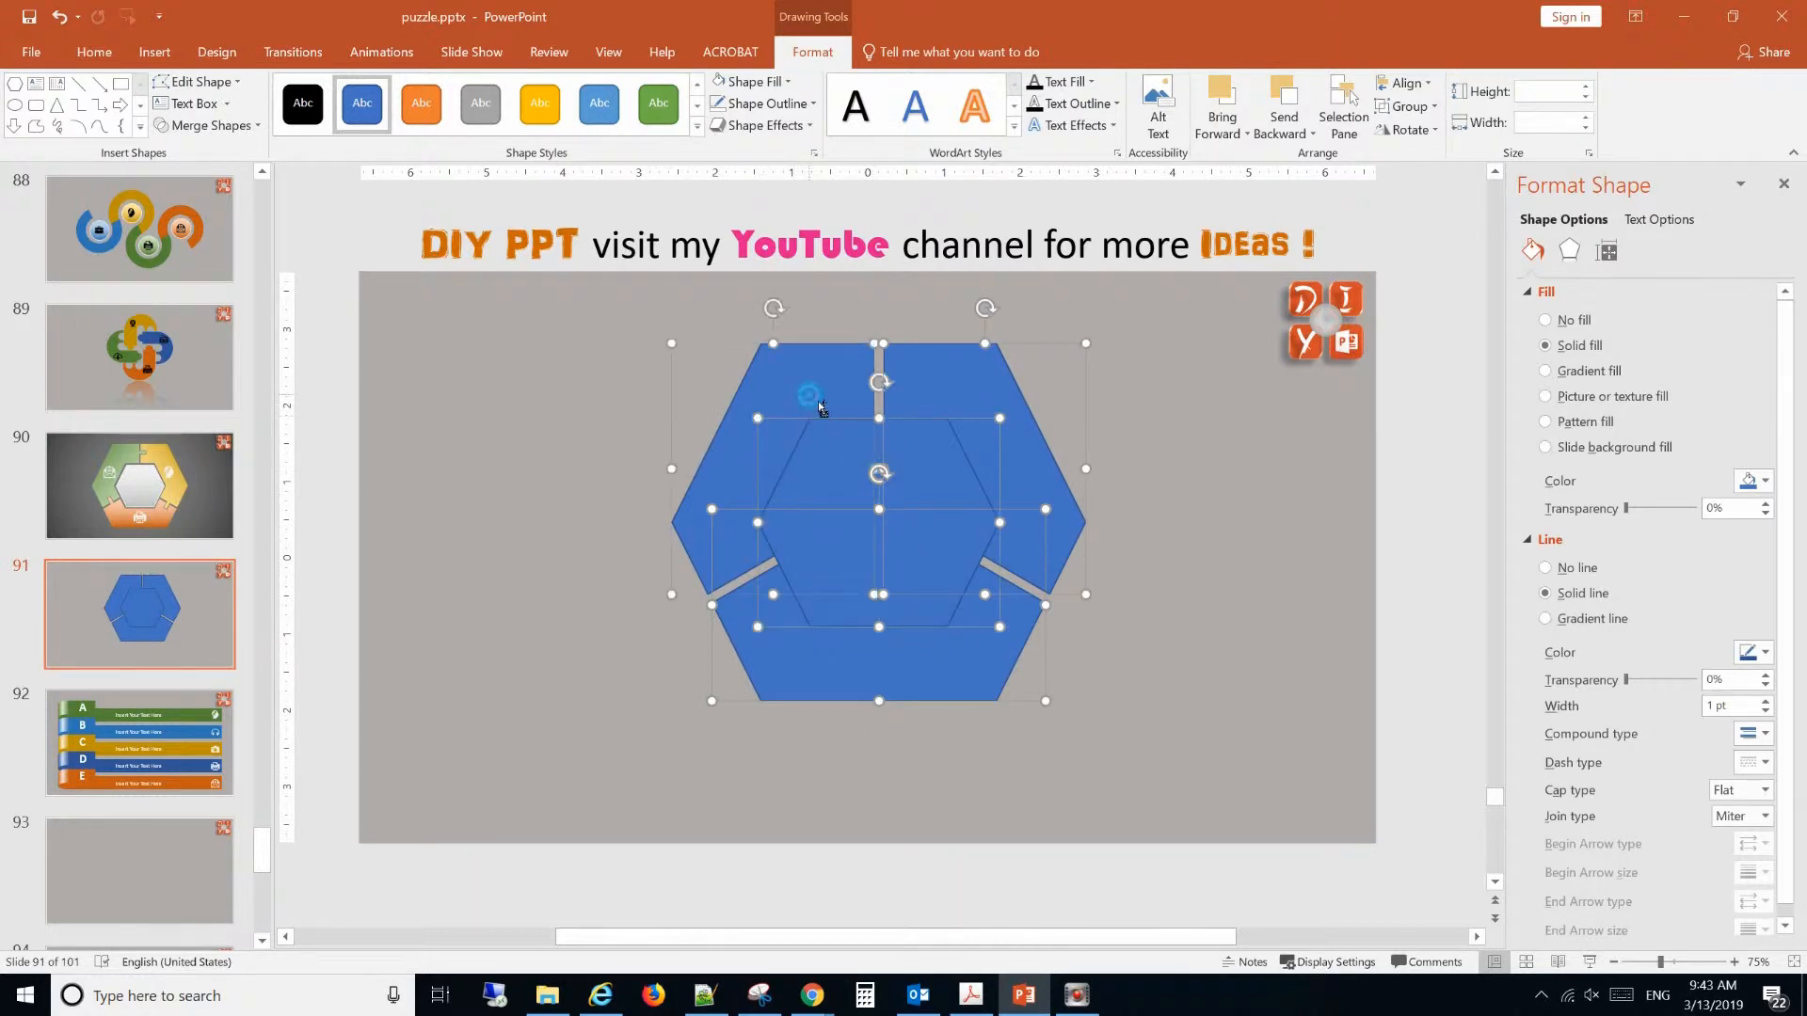
pyautogui.click(201, 126)
pyautogui.click(203, 194)
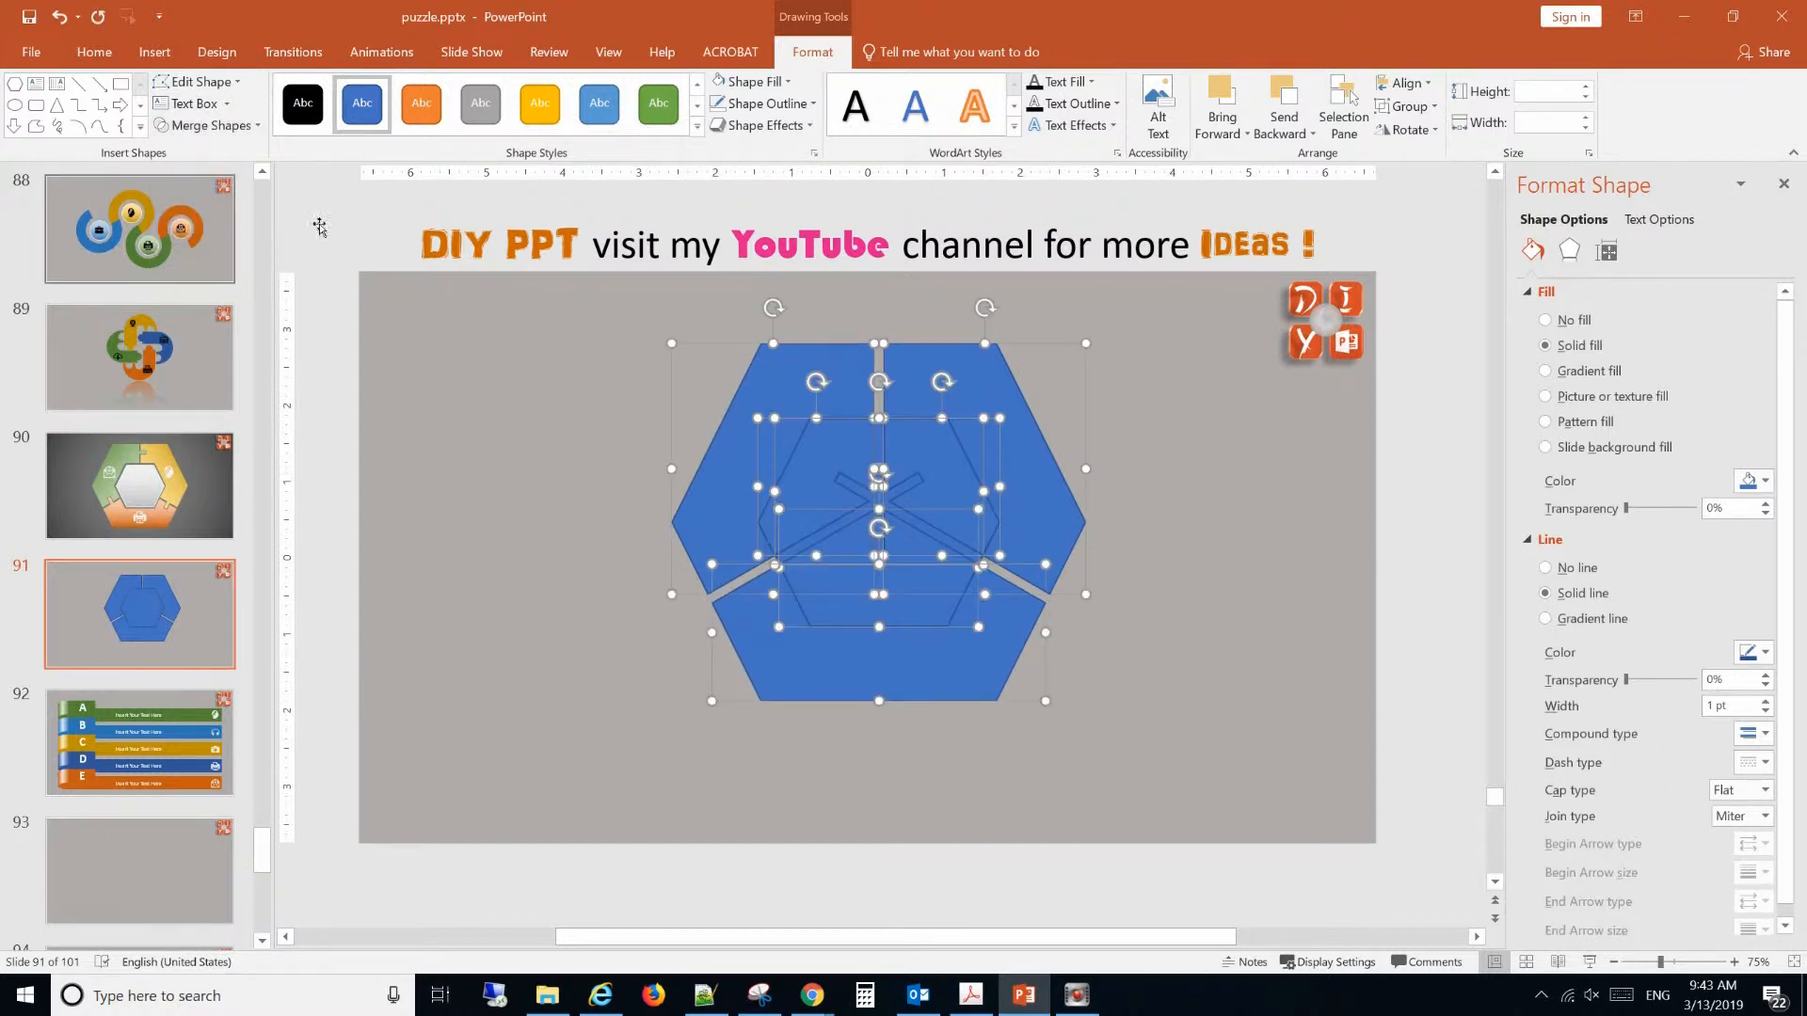
pyautogui.click(1154, 512)
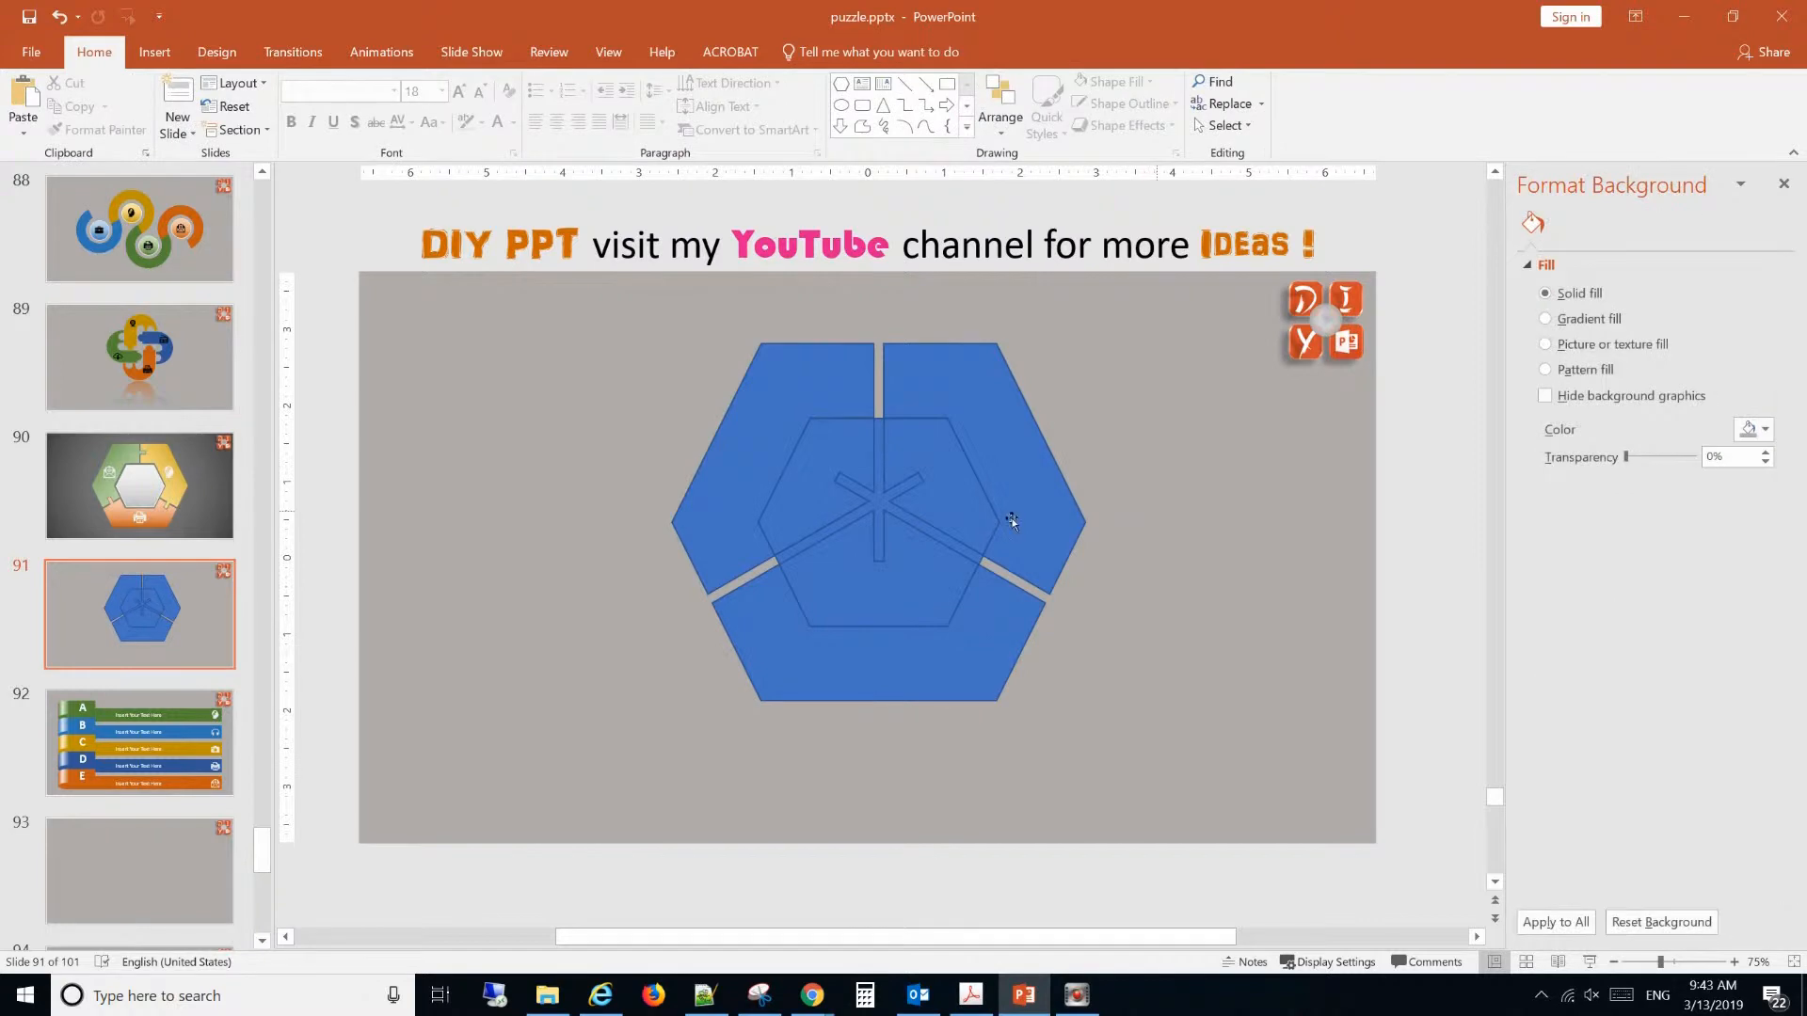
# Delete all the fragments inside the central hexagon area, leaving a three-part hexagonal ring.
pyautogui.click(880, 494)
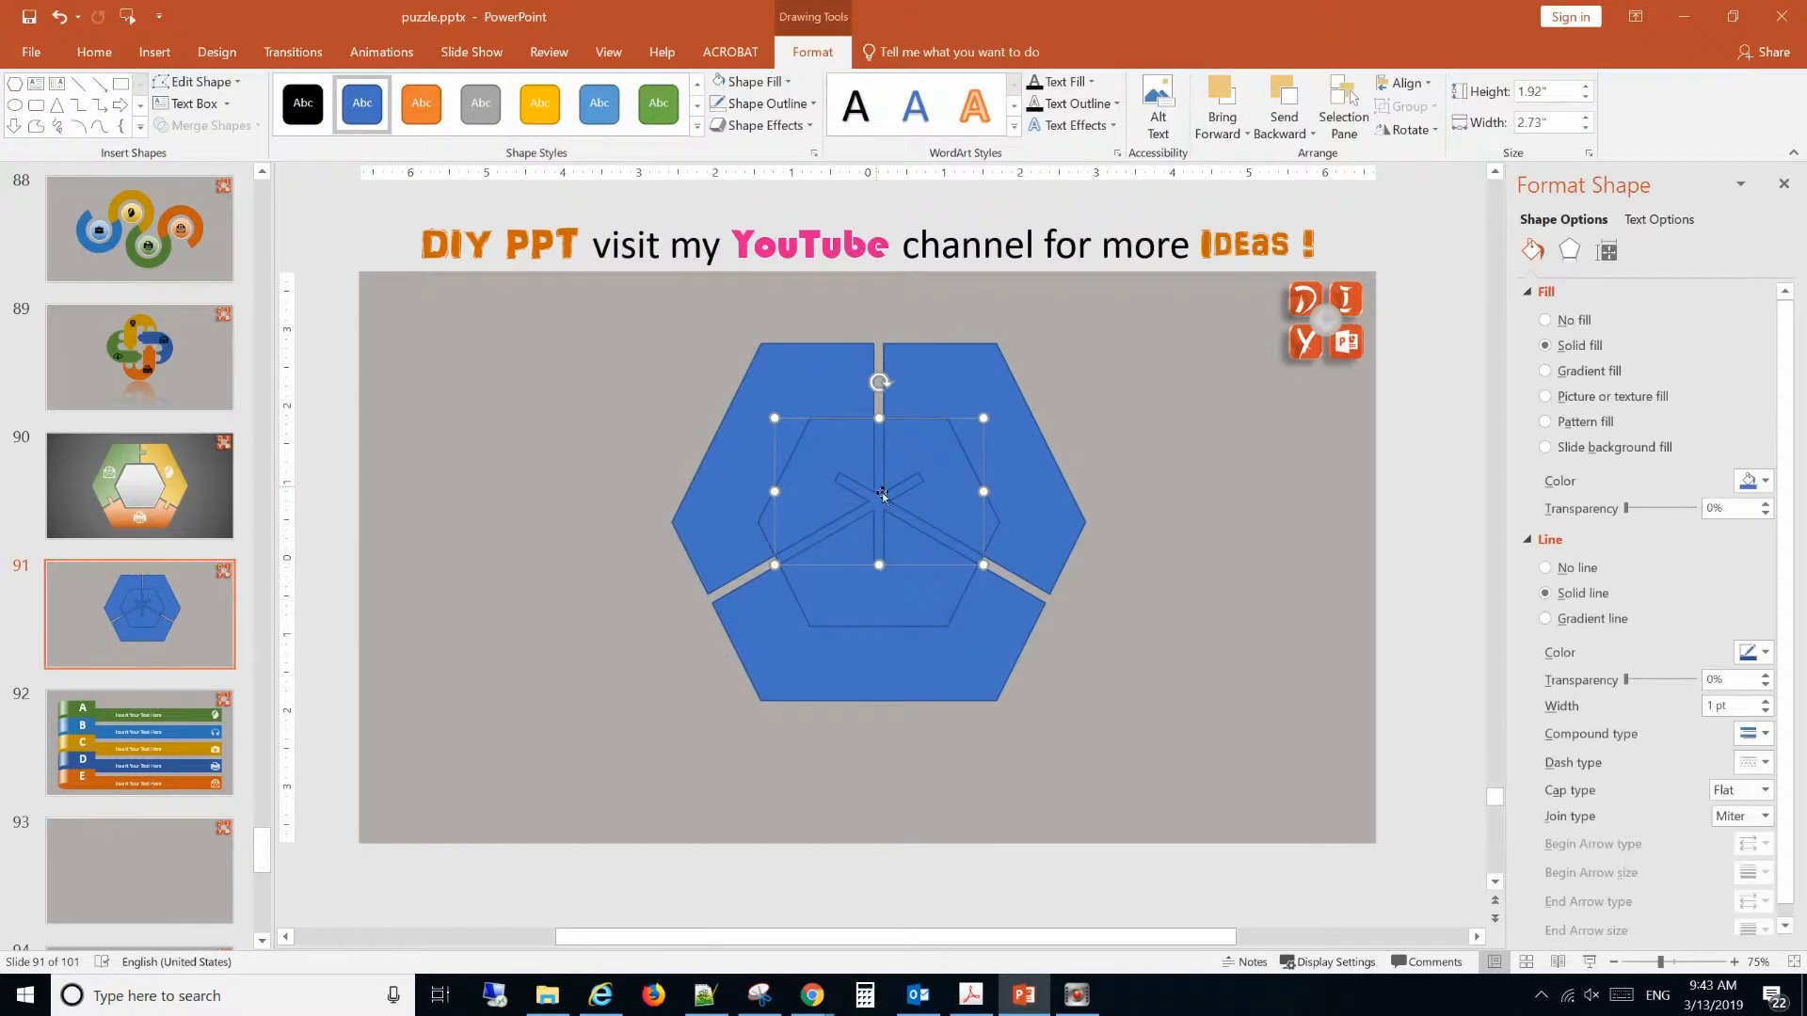
pyautogui.press('Delete')
pyautogui.click(855, 476)
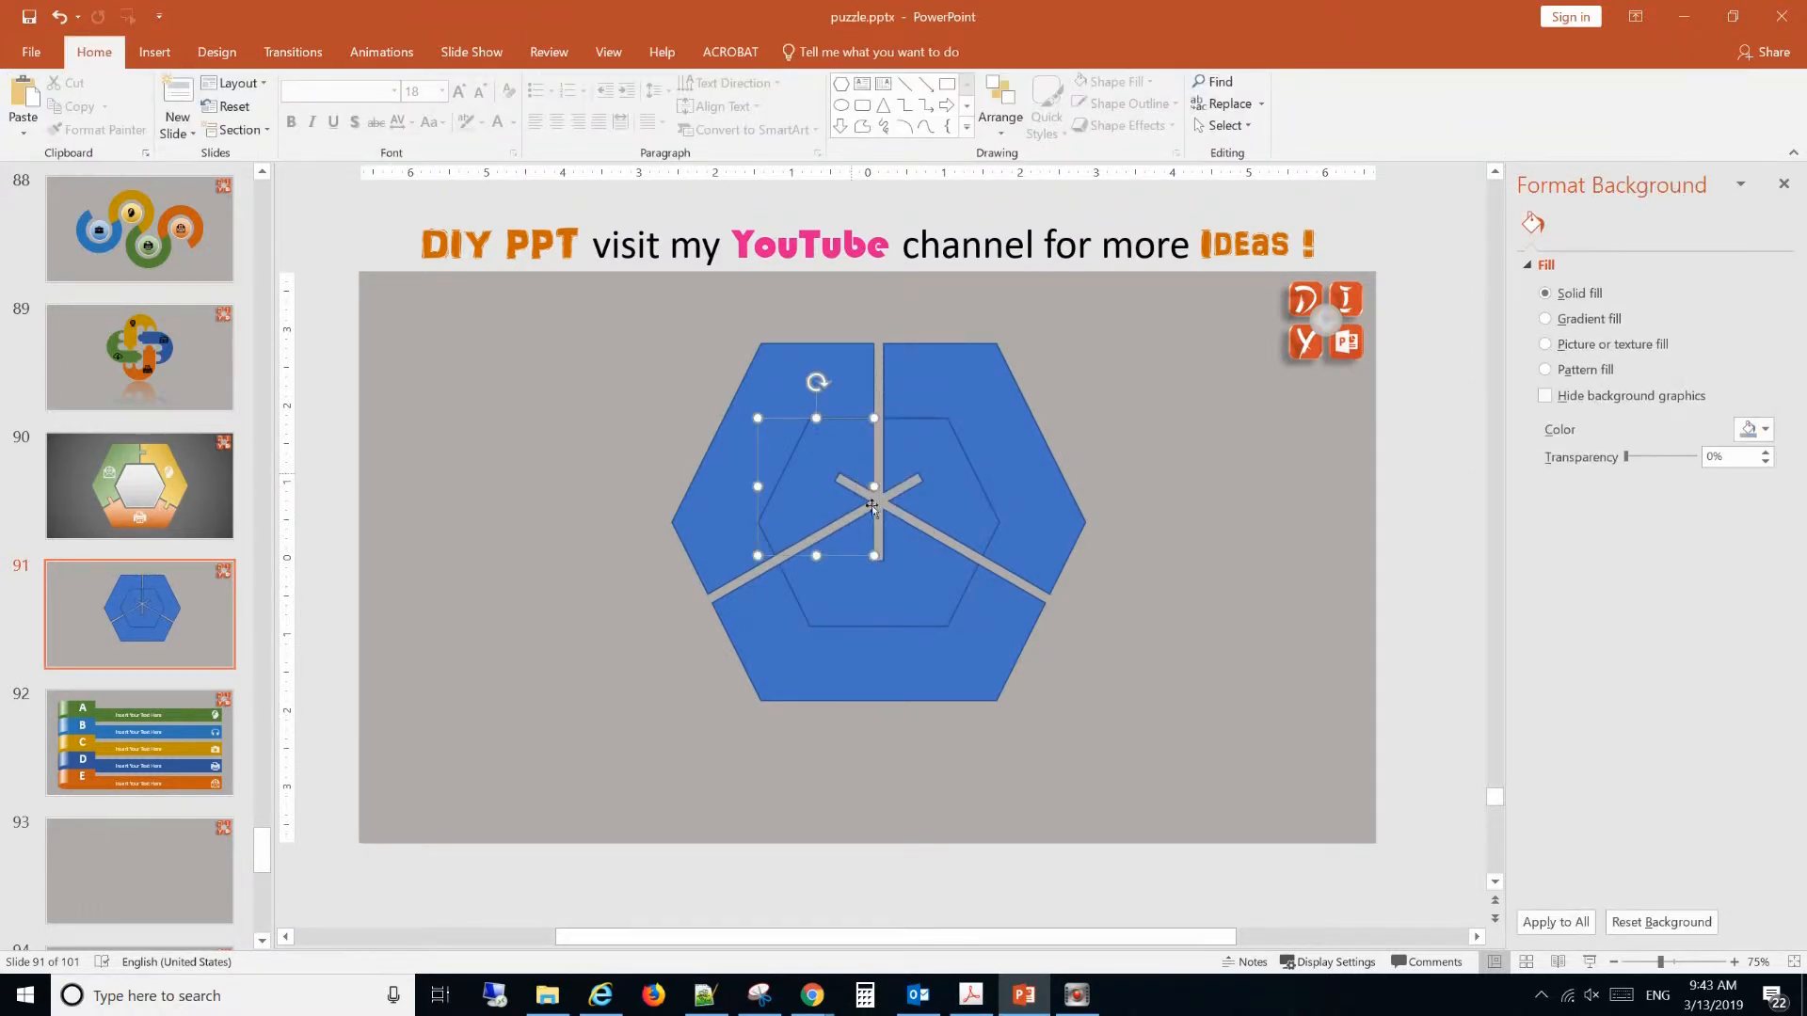
pyautogui.press('Delete')
pyautogui.click(930, 494)
pyautogui.press('Delete')
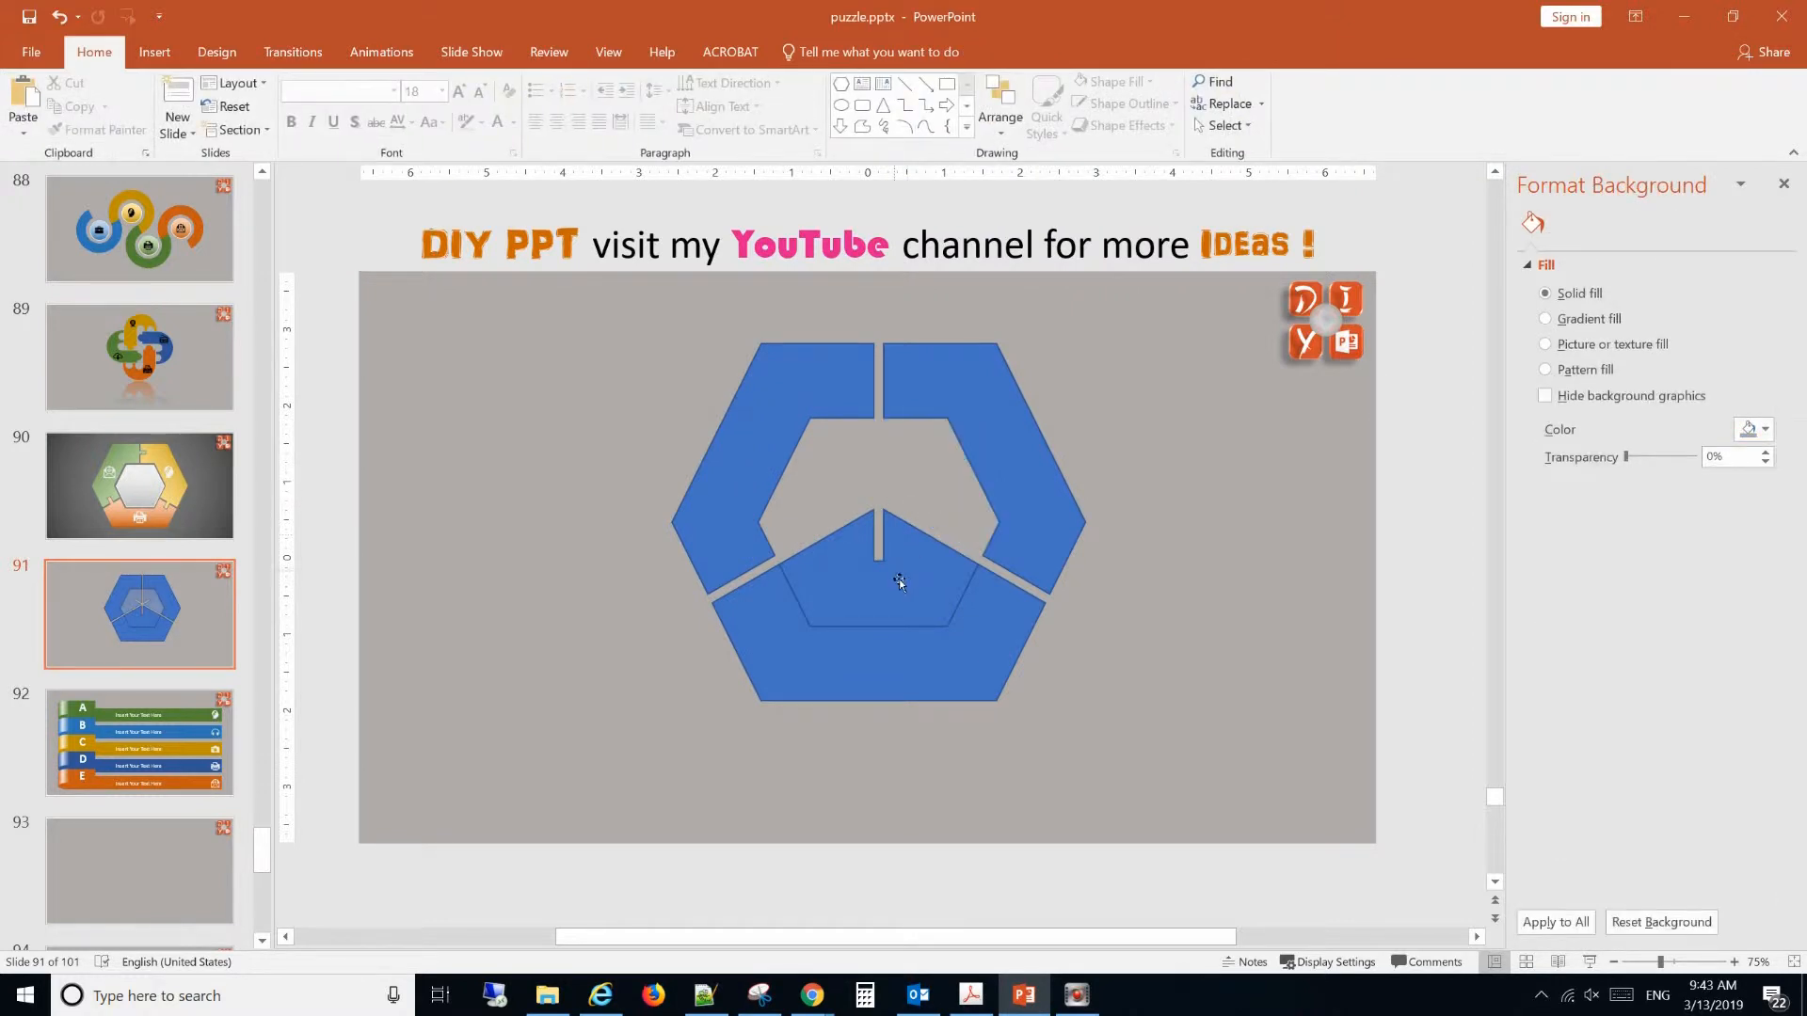
pyautogui.click(898, 575)
pyautogui.press('Delete')
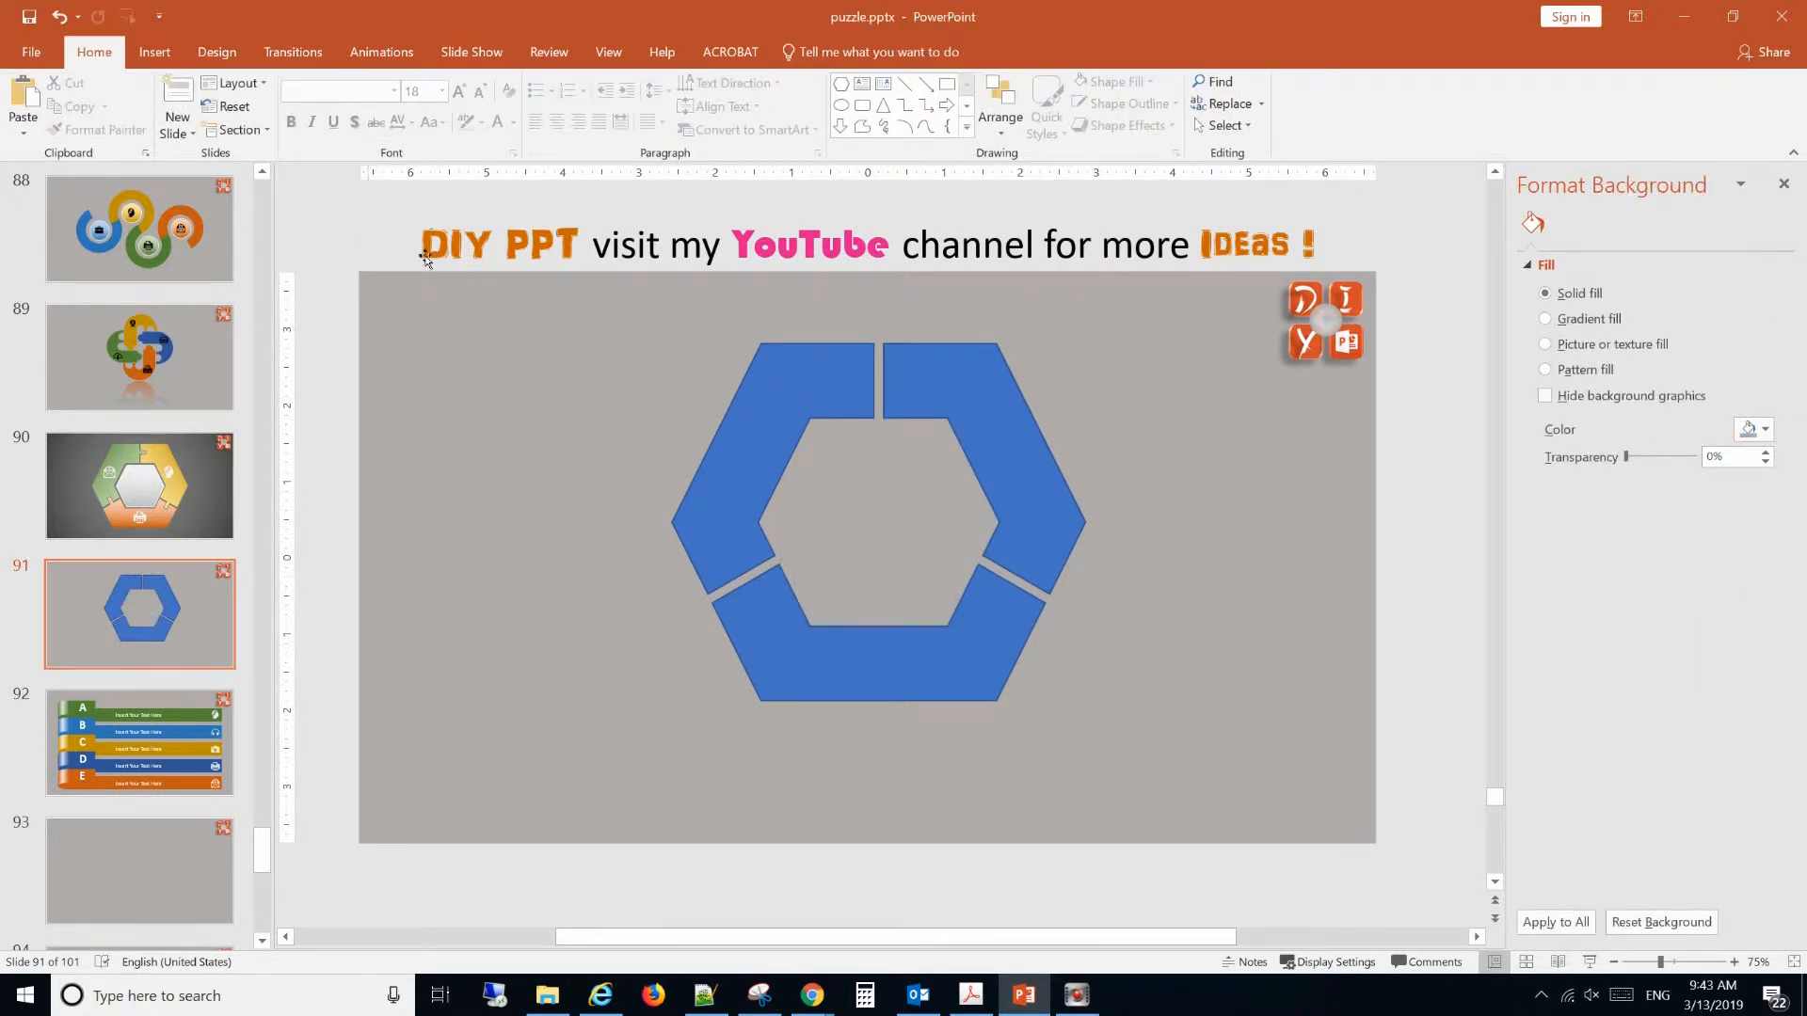
# Draw a rectangle about 0.33" high and 0.29" wide at the upper-right segment's top gap, with two copies beside the ring.
pyautogui.click(154, 52)
pyautogui.click(324, 132)
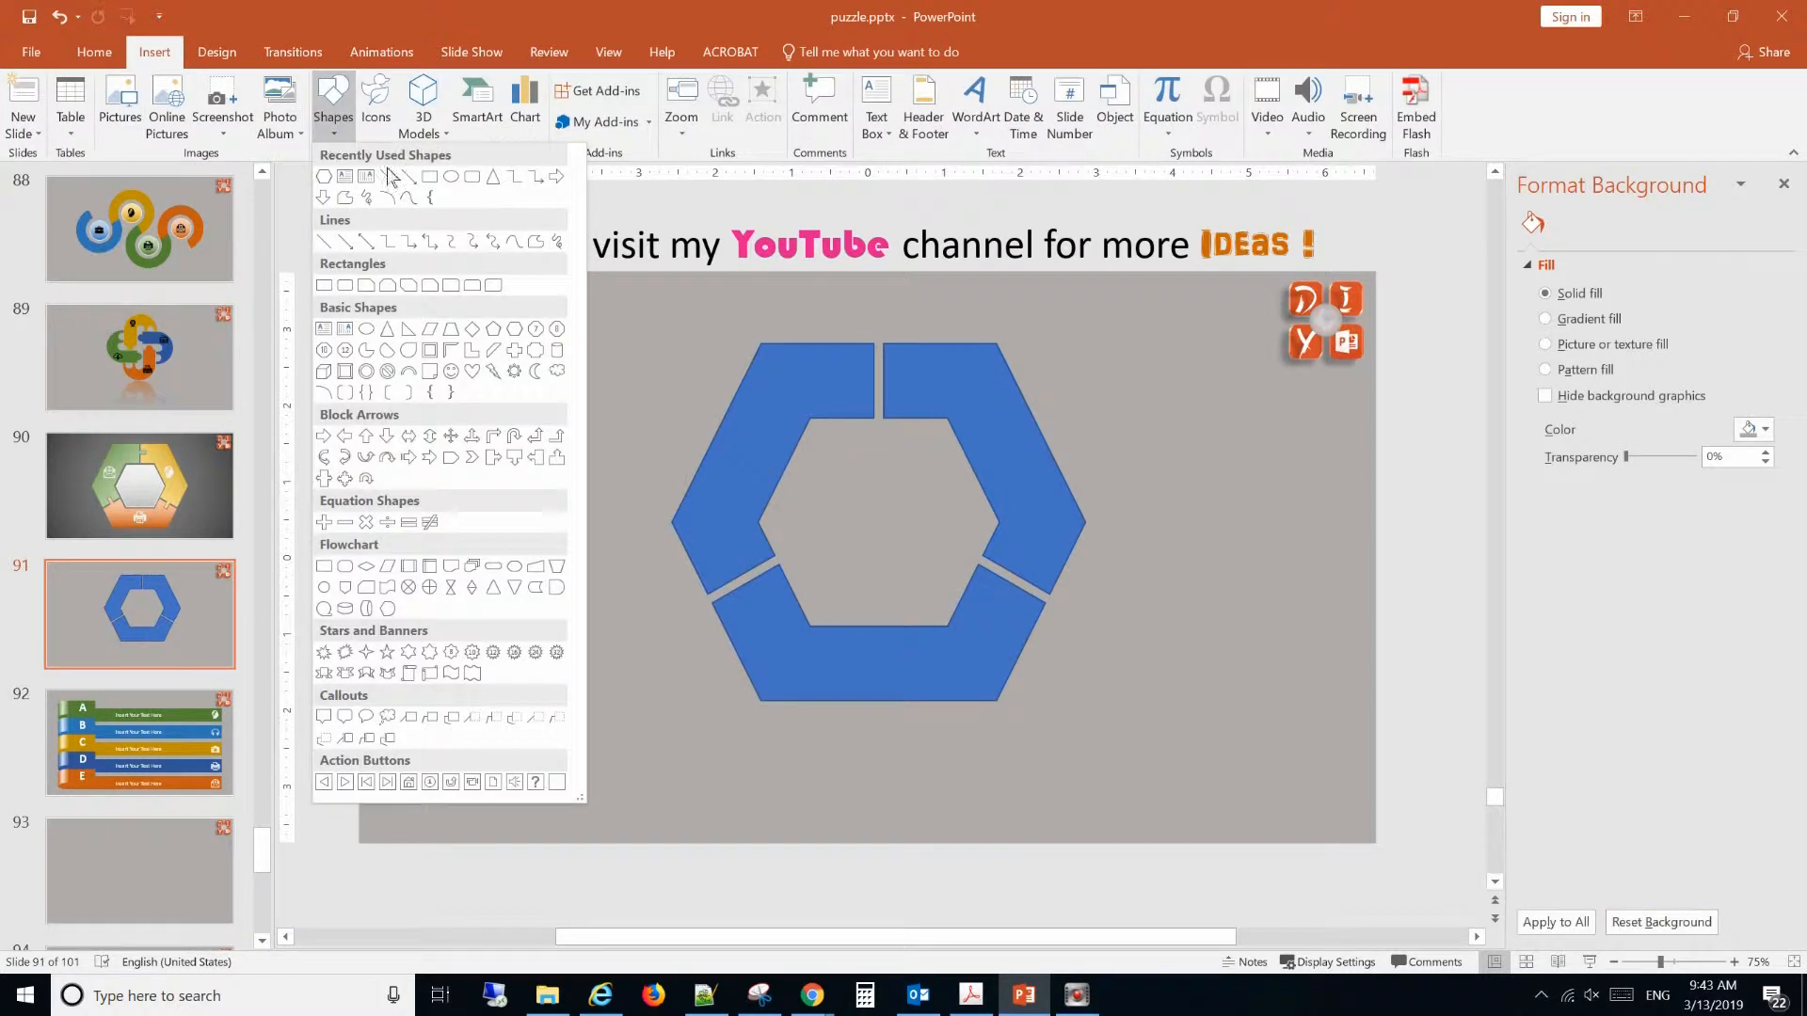
pyautogui.click(435, 177)
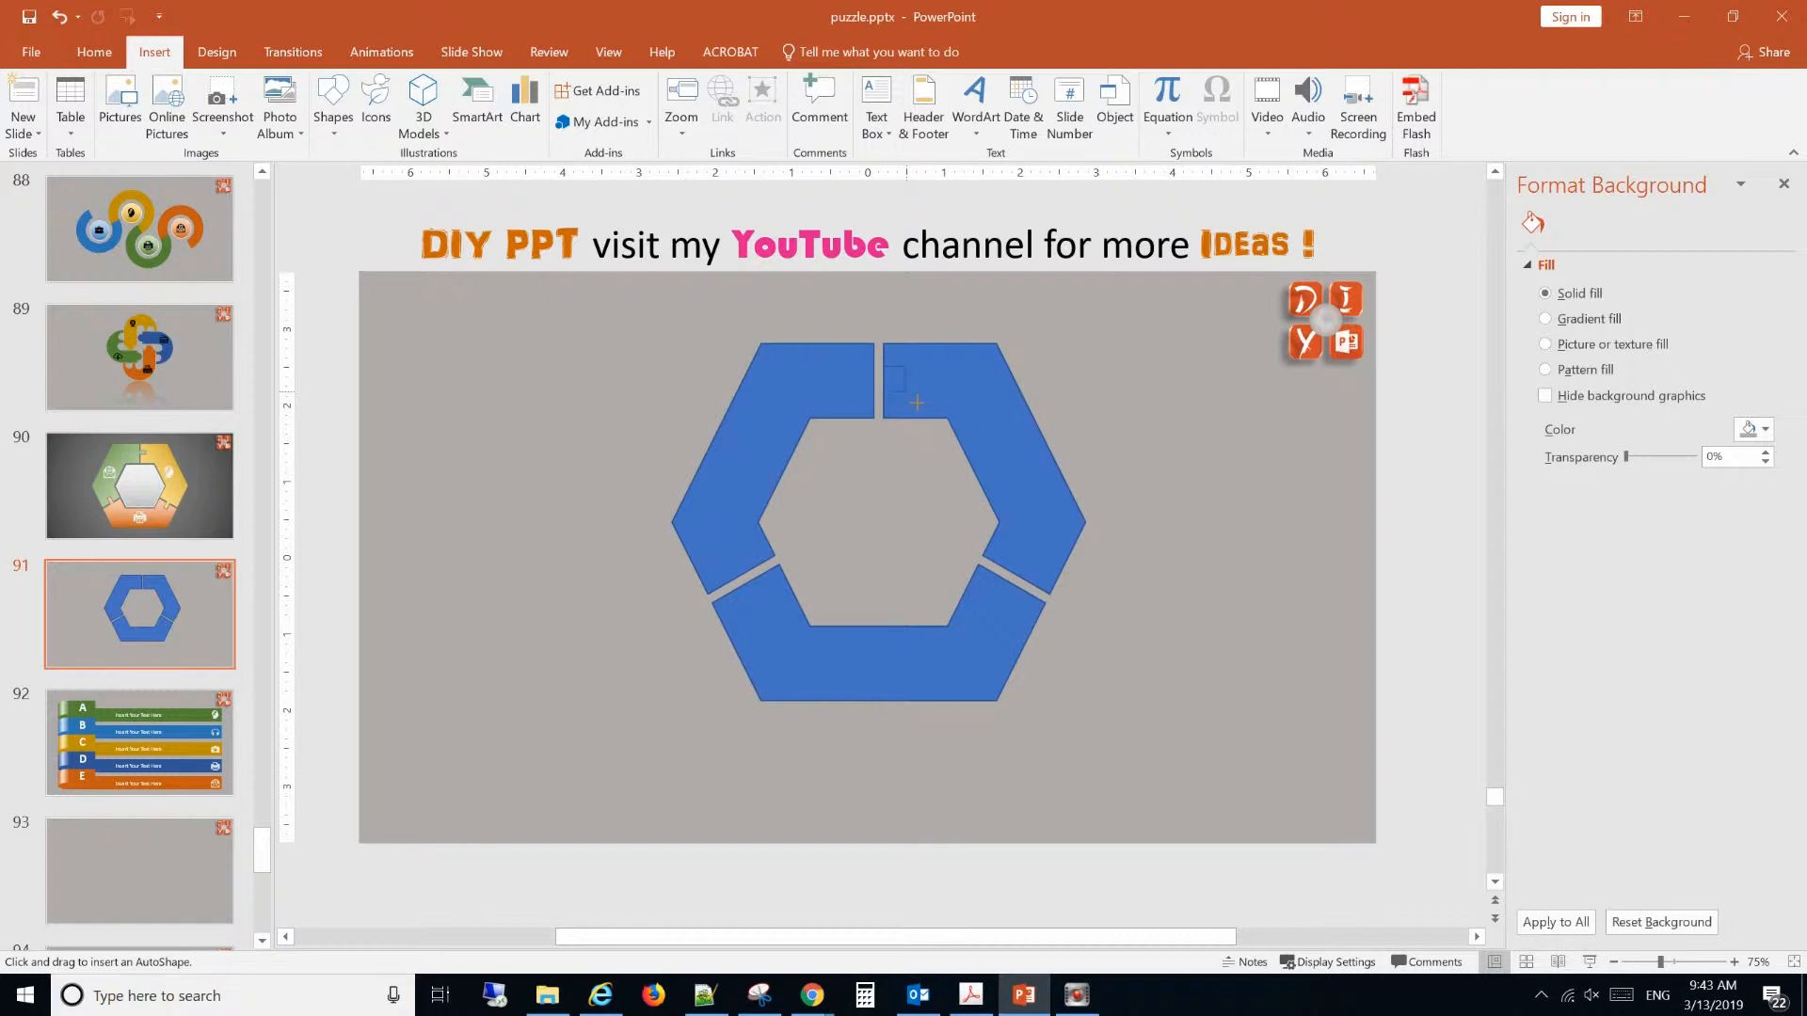
pyautogui.moveTo(916, 402); pyautogui.dragTo(1174, 416)
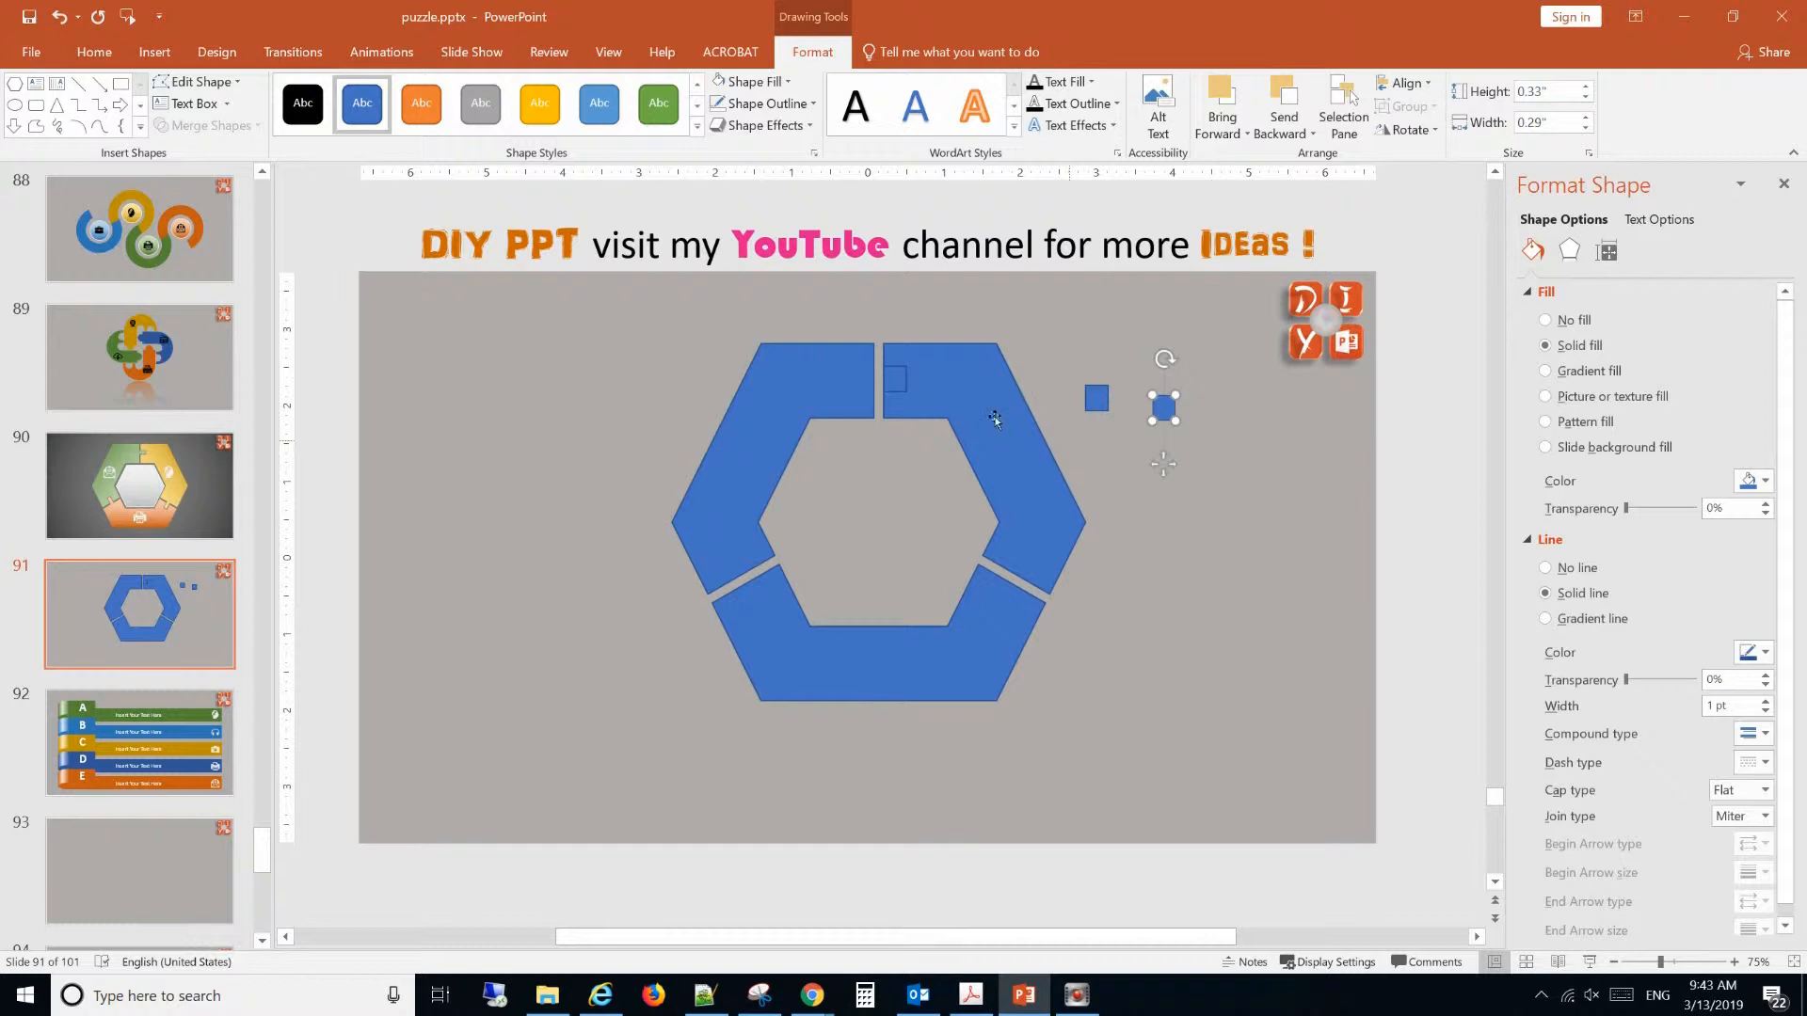
# Subtract the small rectangle from the upper-right segment to cut a notch at the top gap.
pyautogui.click(908, 387)
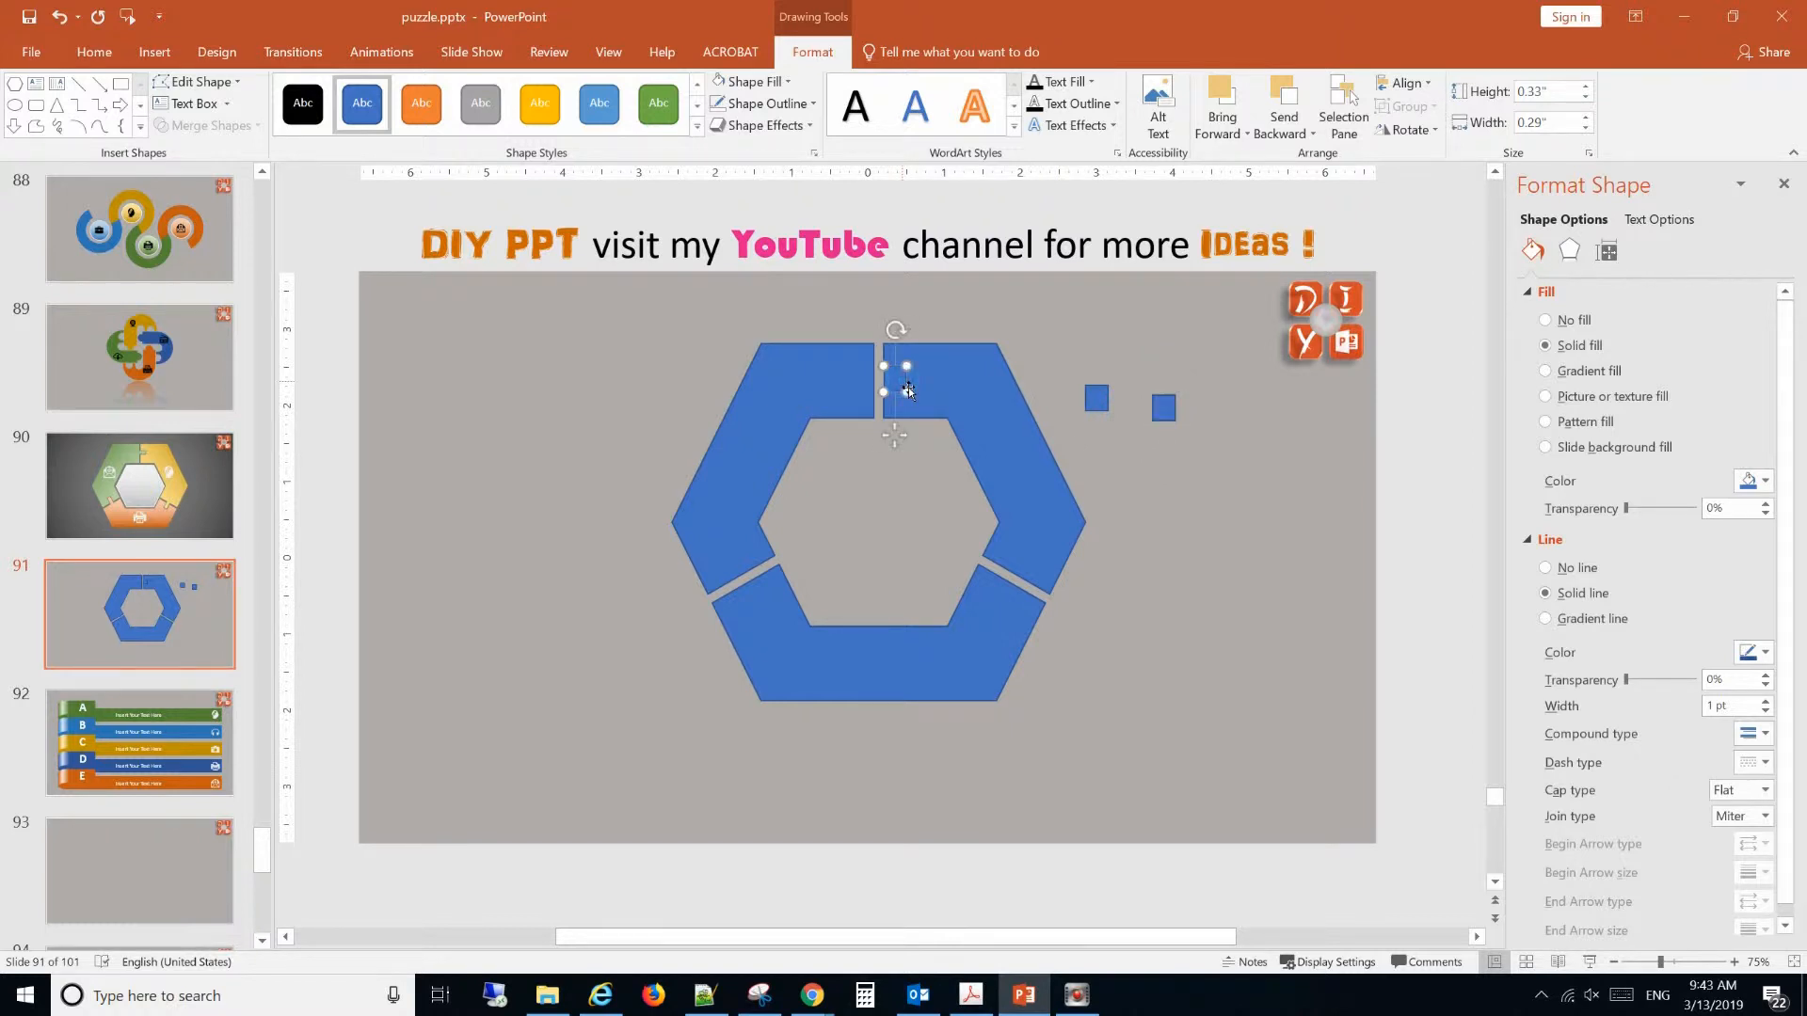
pyautogui.click(952, 399)
pyautogui.click(904, 392)
pyautogui.click(962, 402)
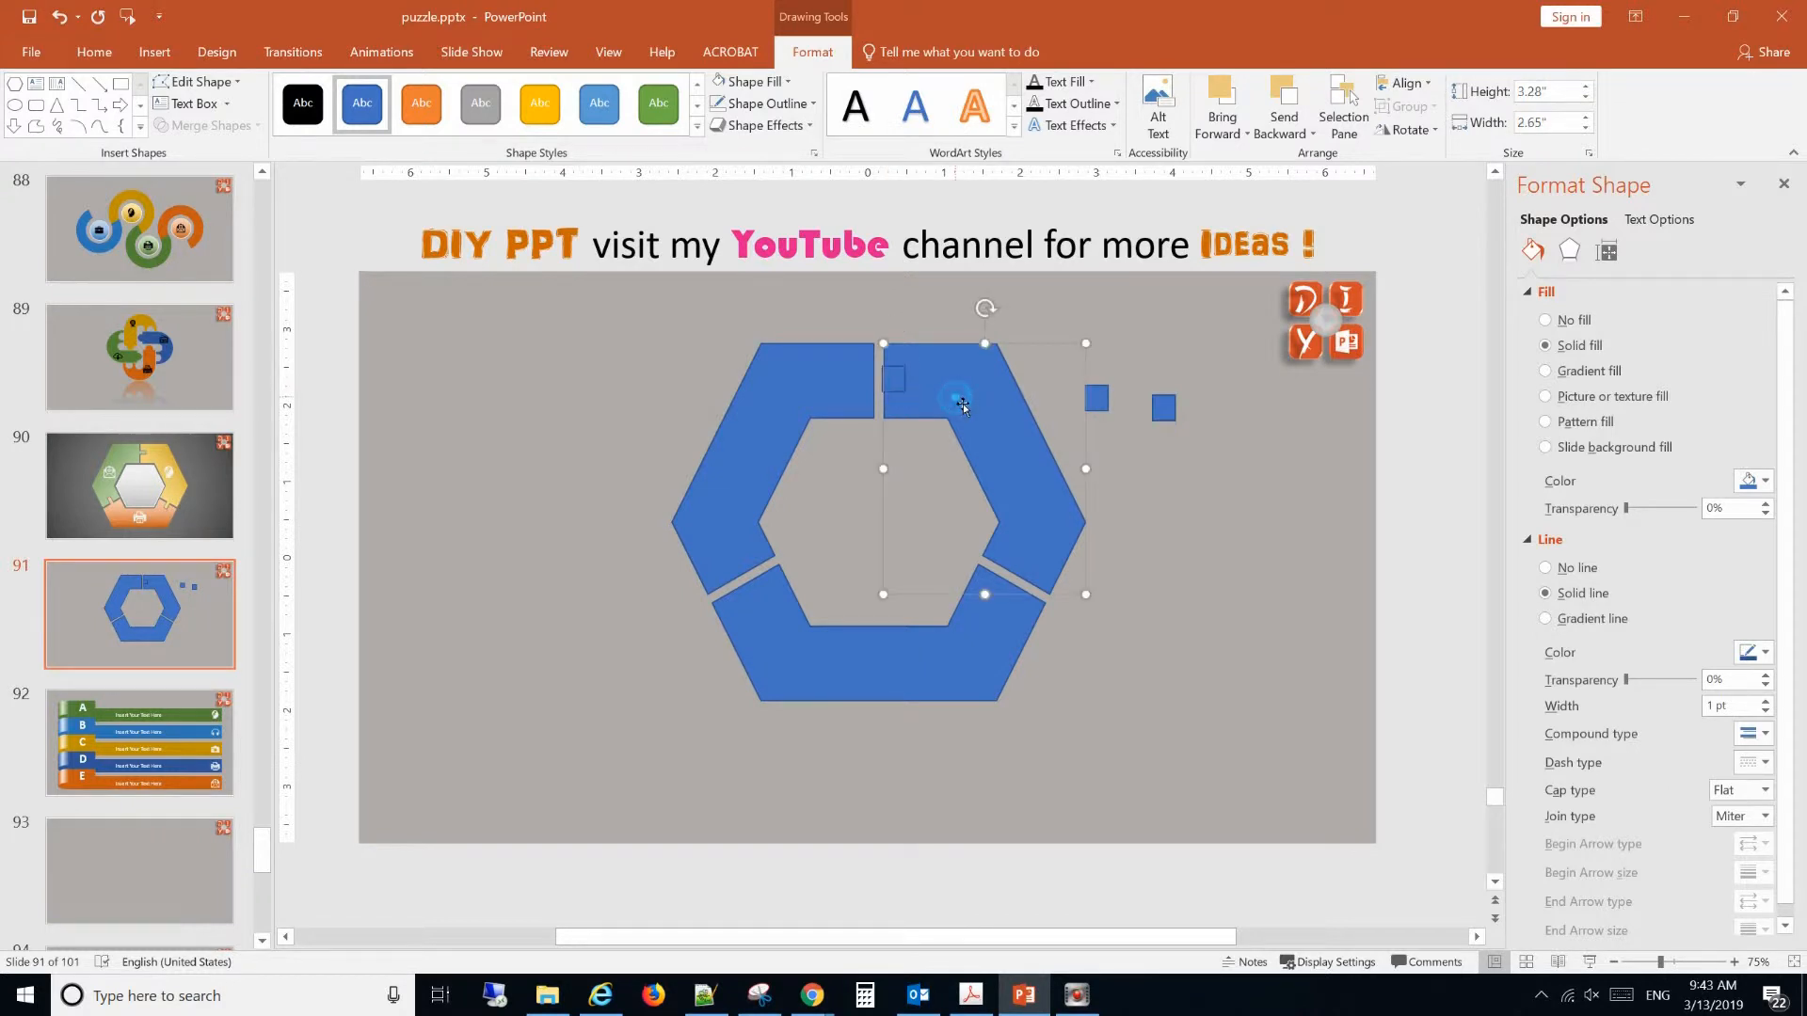
pyautogui.keyDown('shift'); pyautogui.click(885, 383); pyautogui.keyUp('shift')
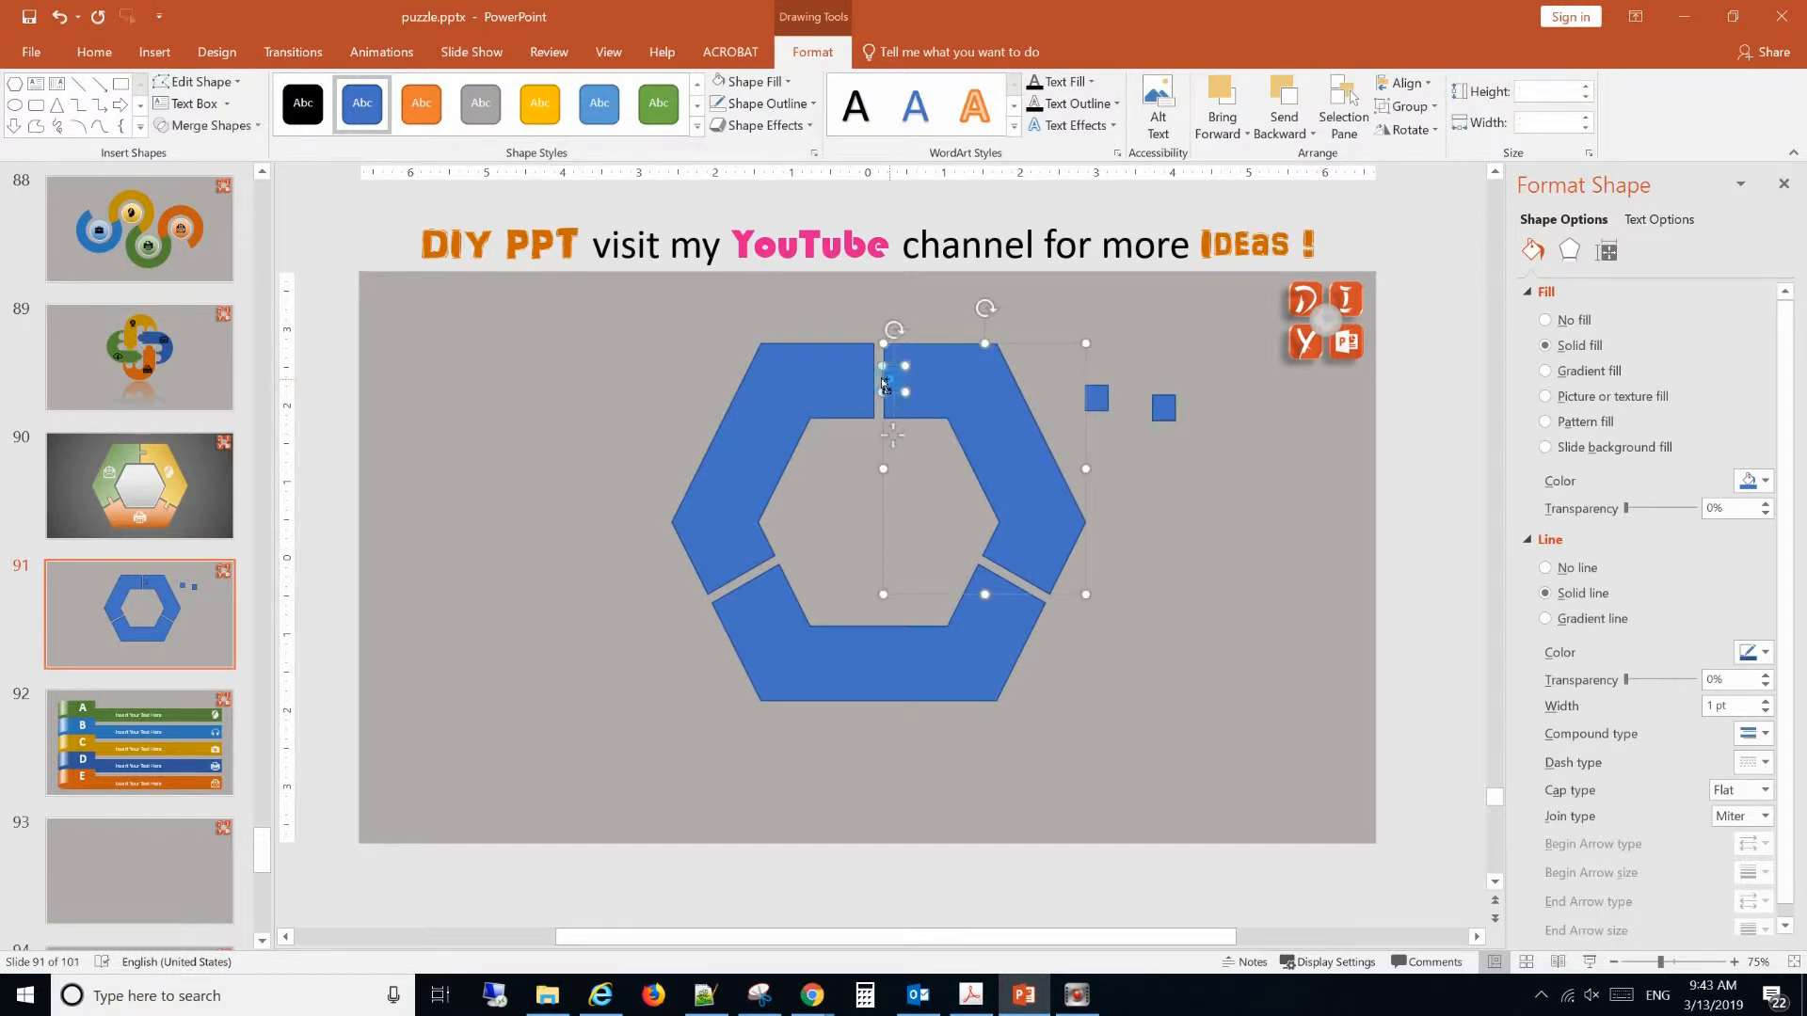
pyautogui.click(231, 125)
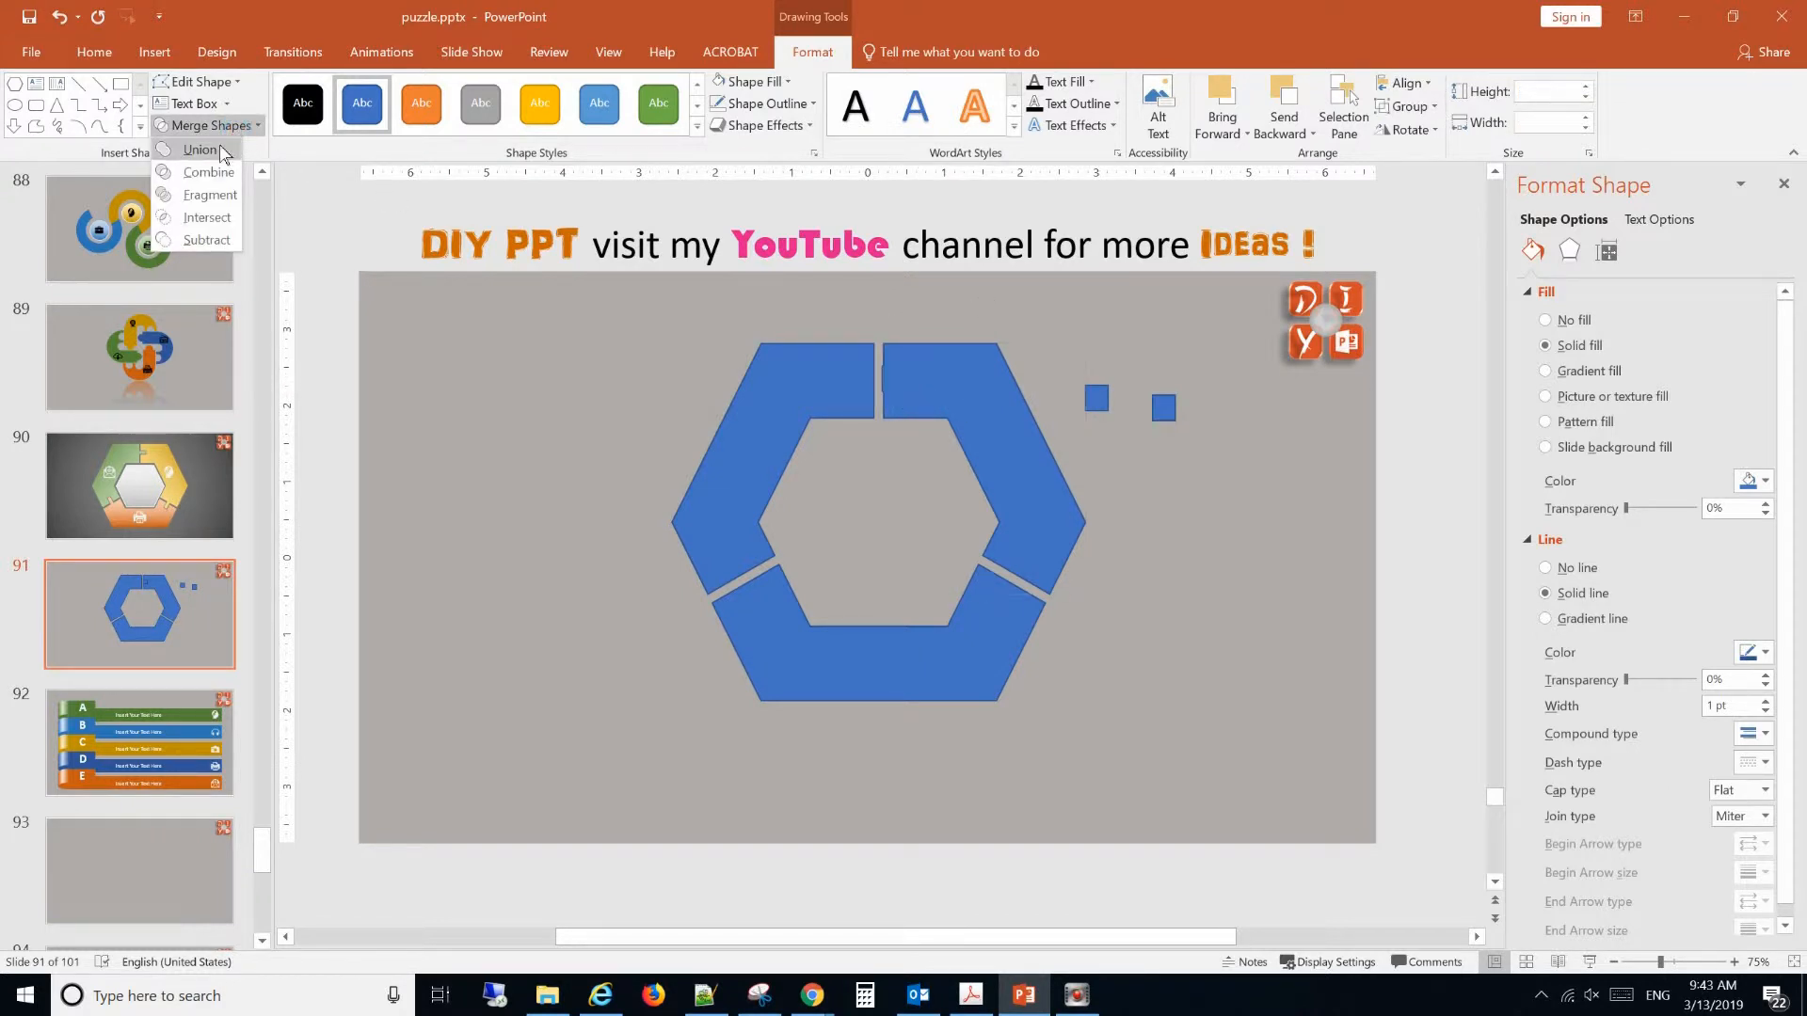
pyautogui.click(222, 239)
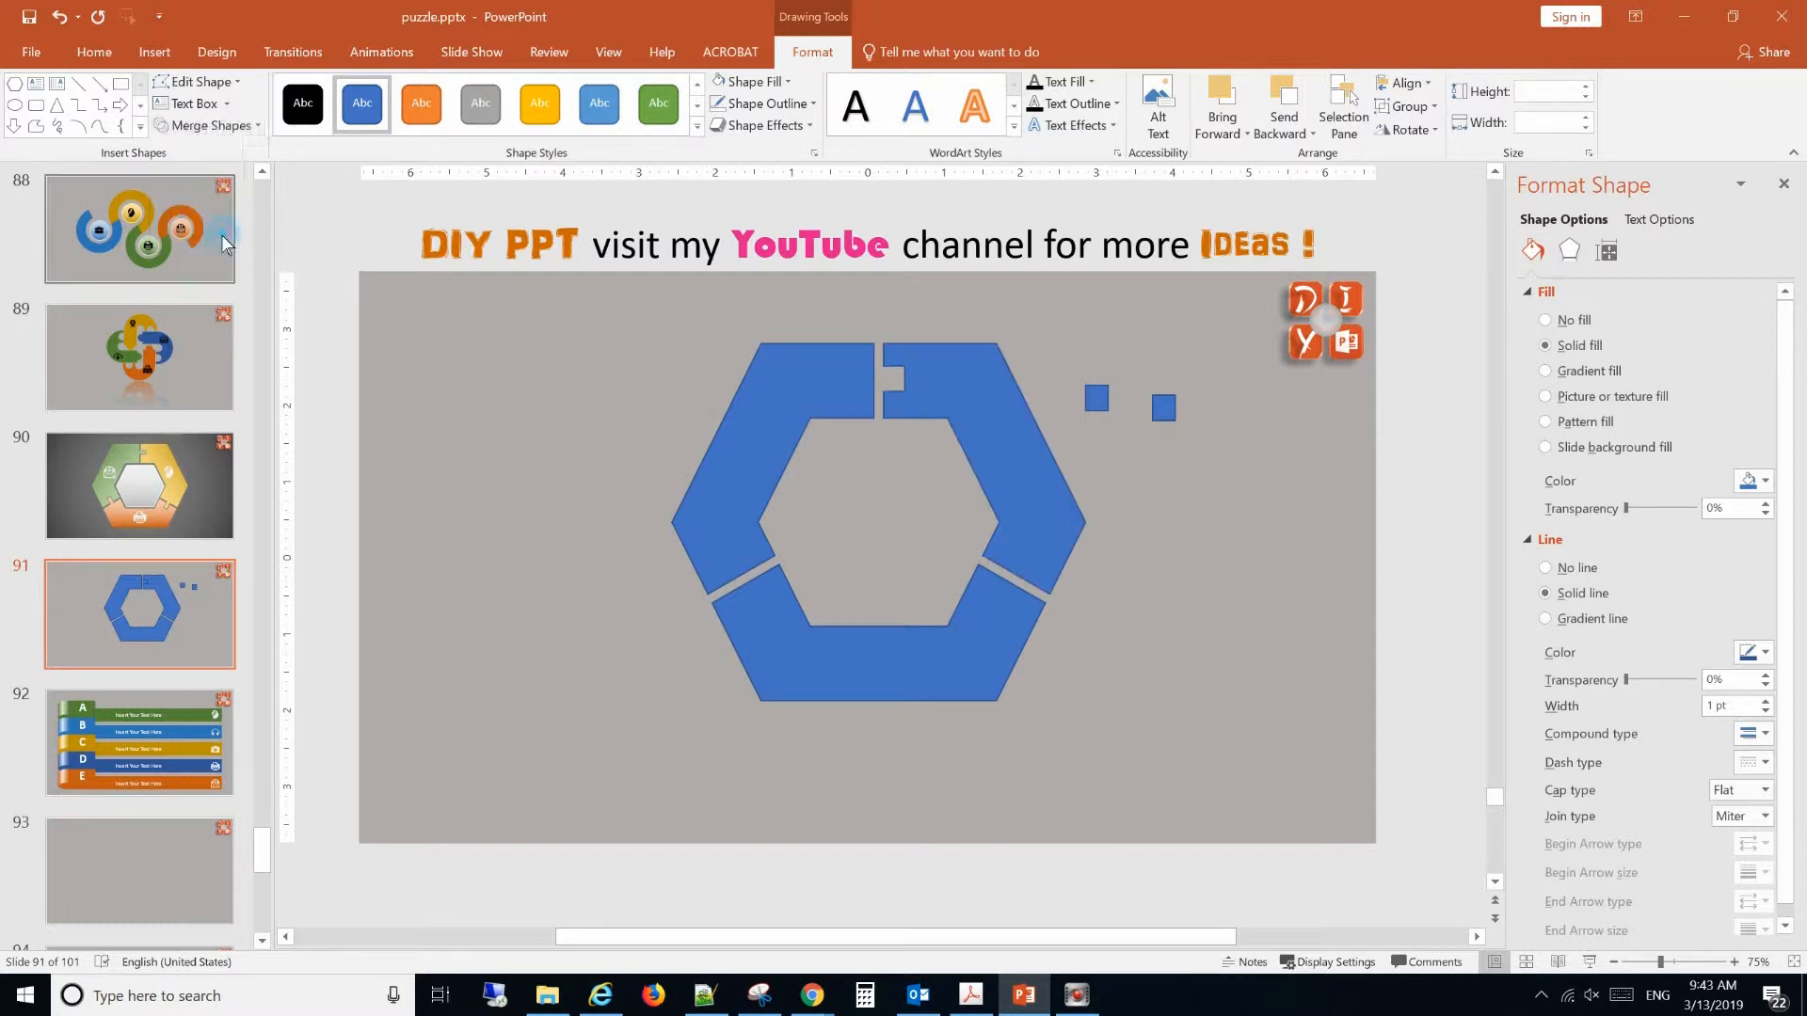
# Set the rotation of the small rectangle copy nearest the ring to 60°.
pyautogui.click(1107, 402)
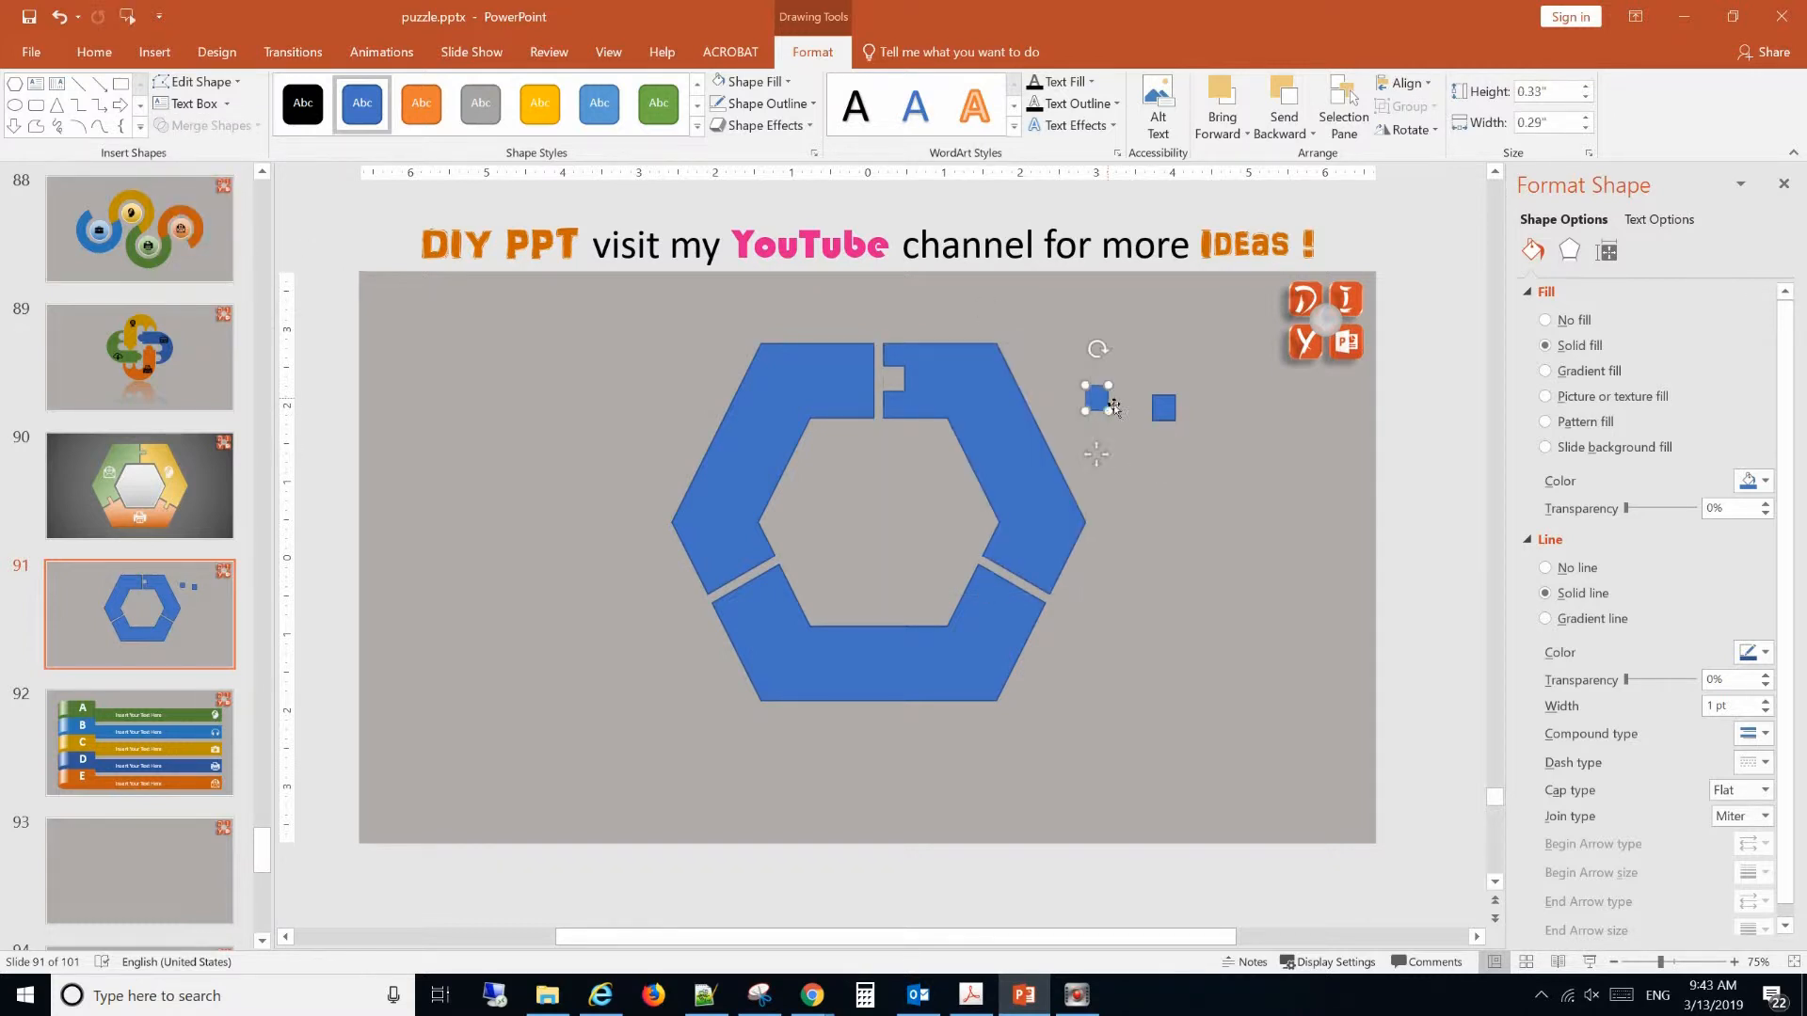
pyautogui.click(1409, 129)
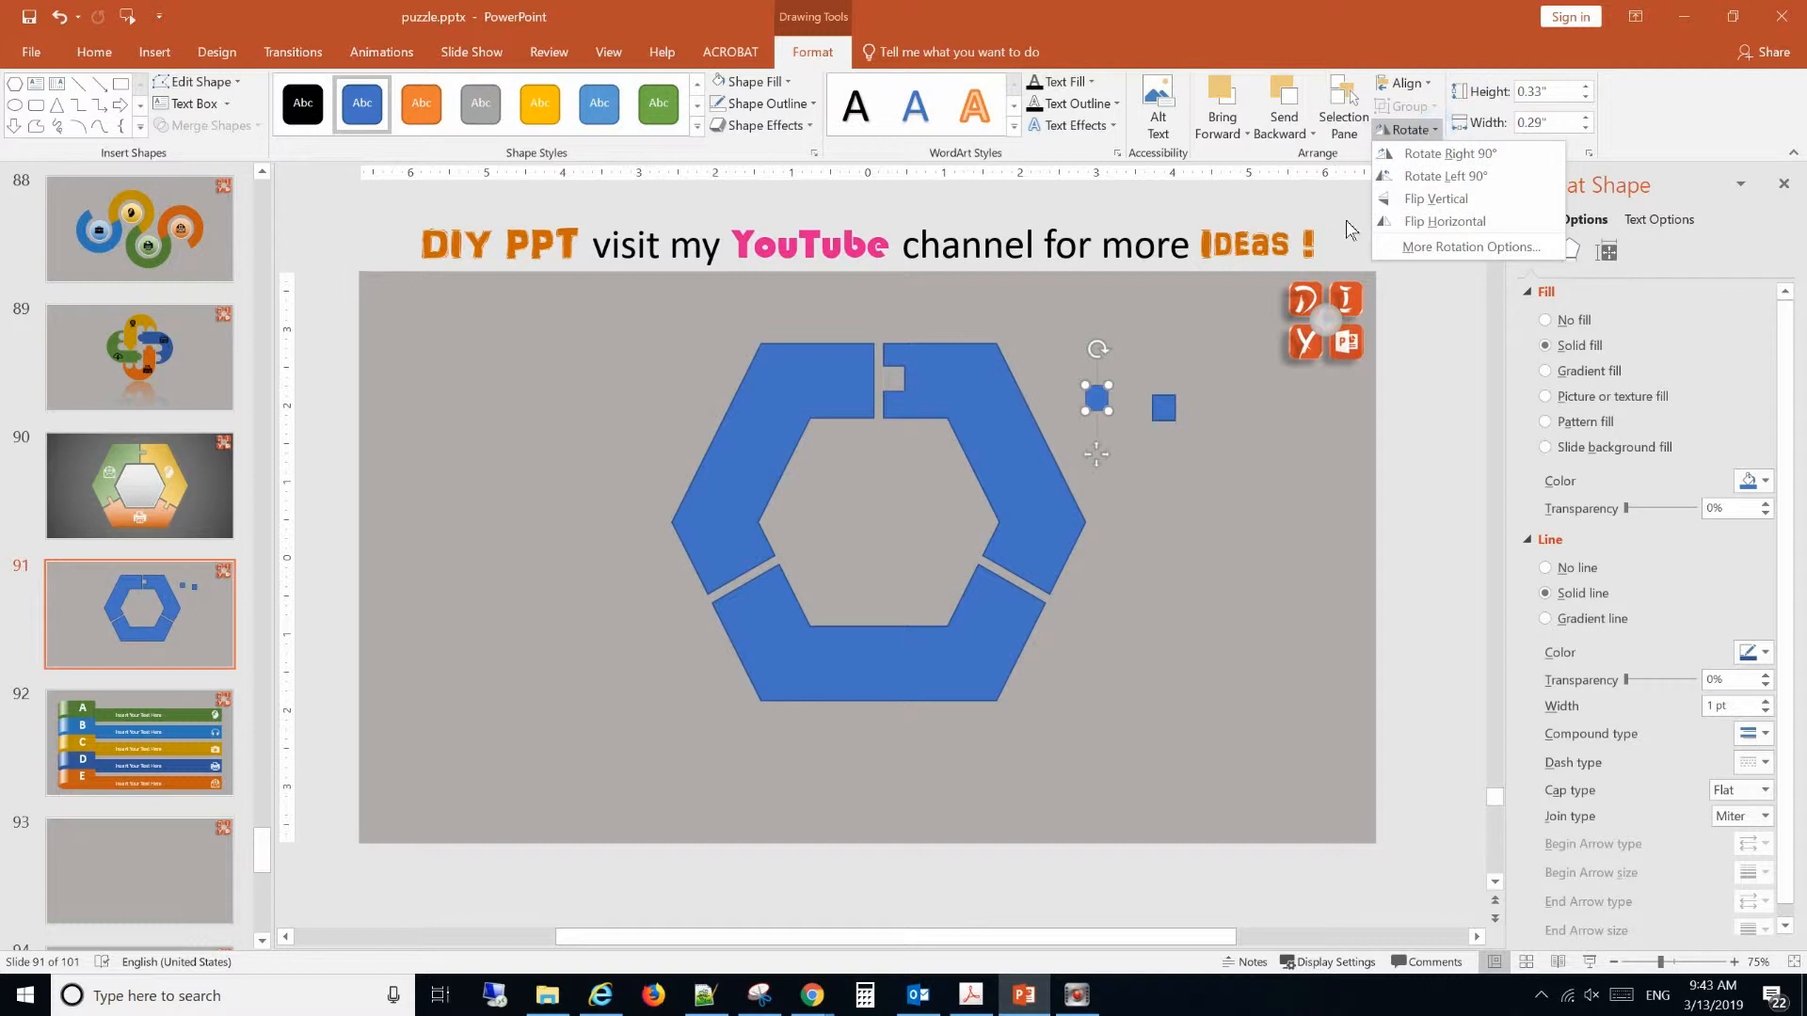
pyautogui.click(1609, 252)
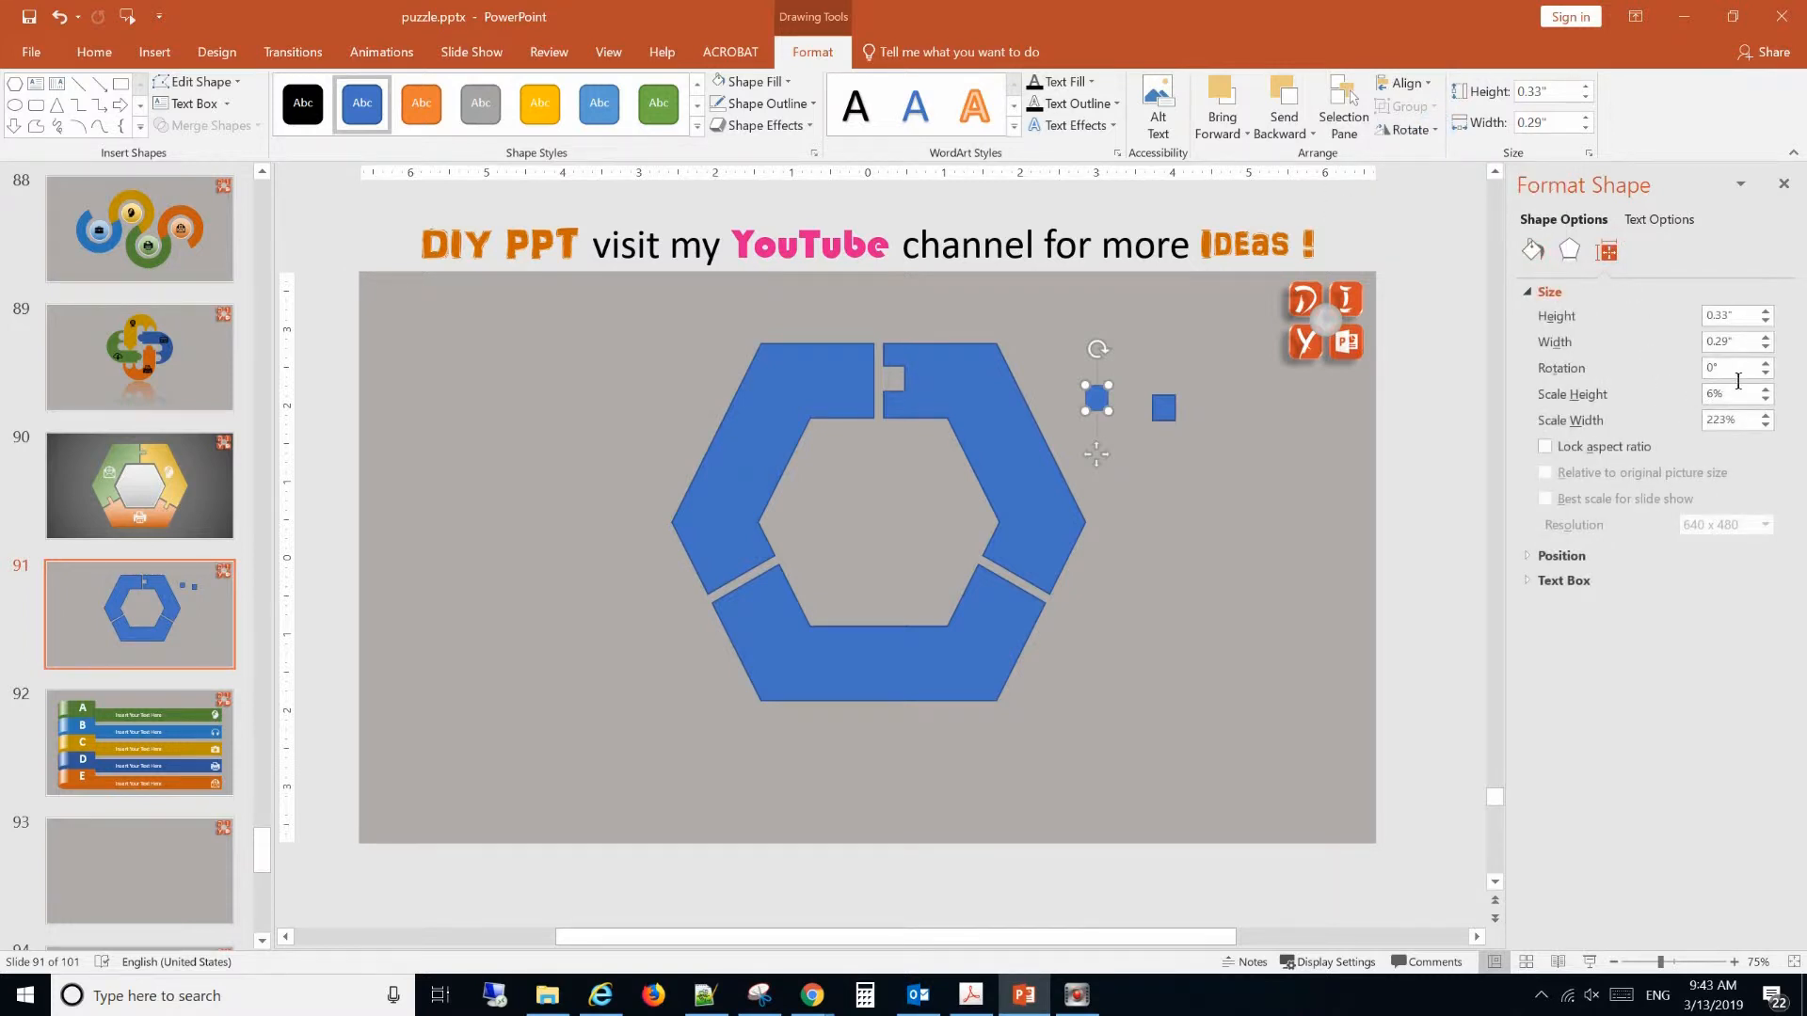
pyautogui.click(1659, 370)
pyautogui.write('60')
pyautogui.click(1262, 535)
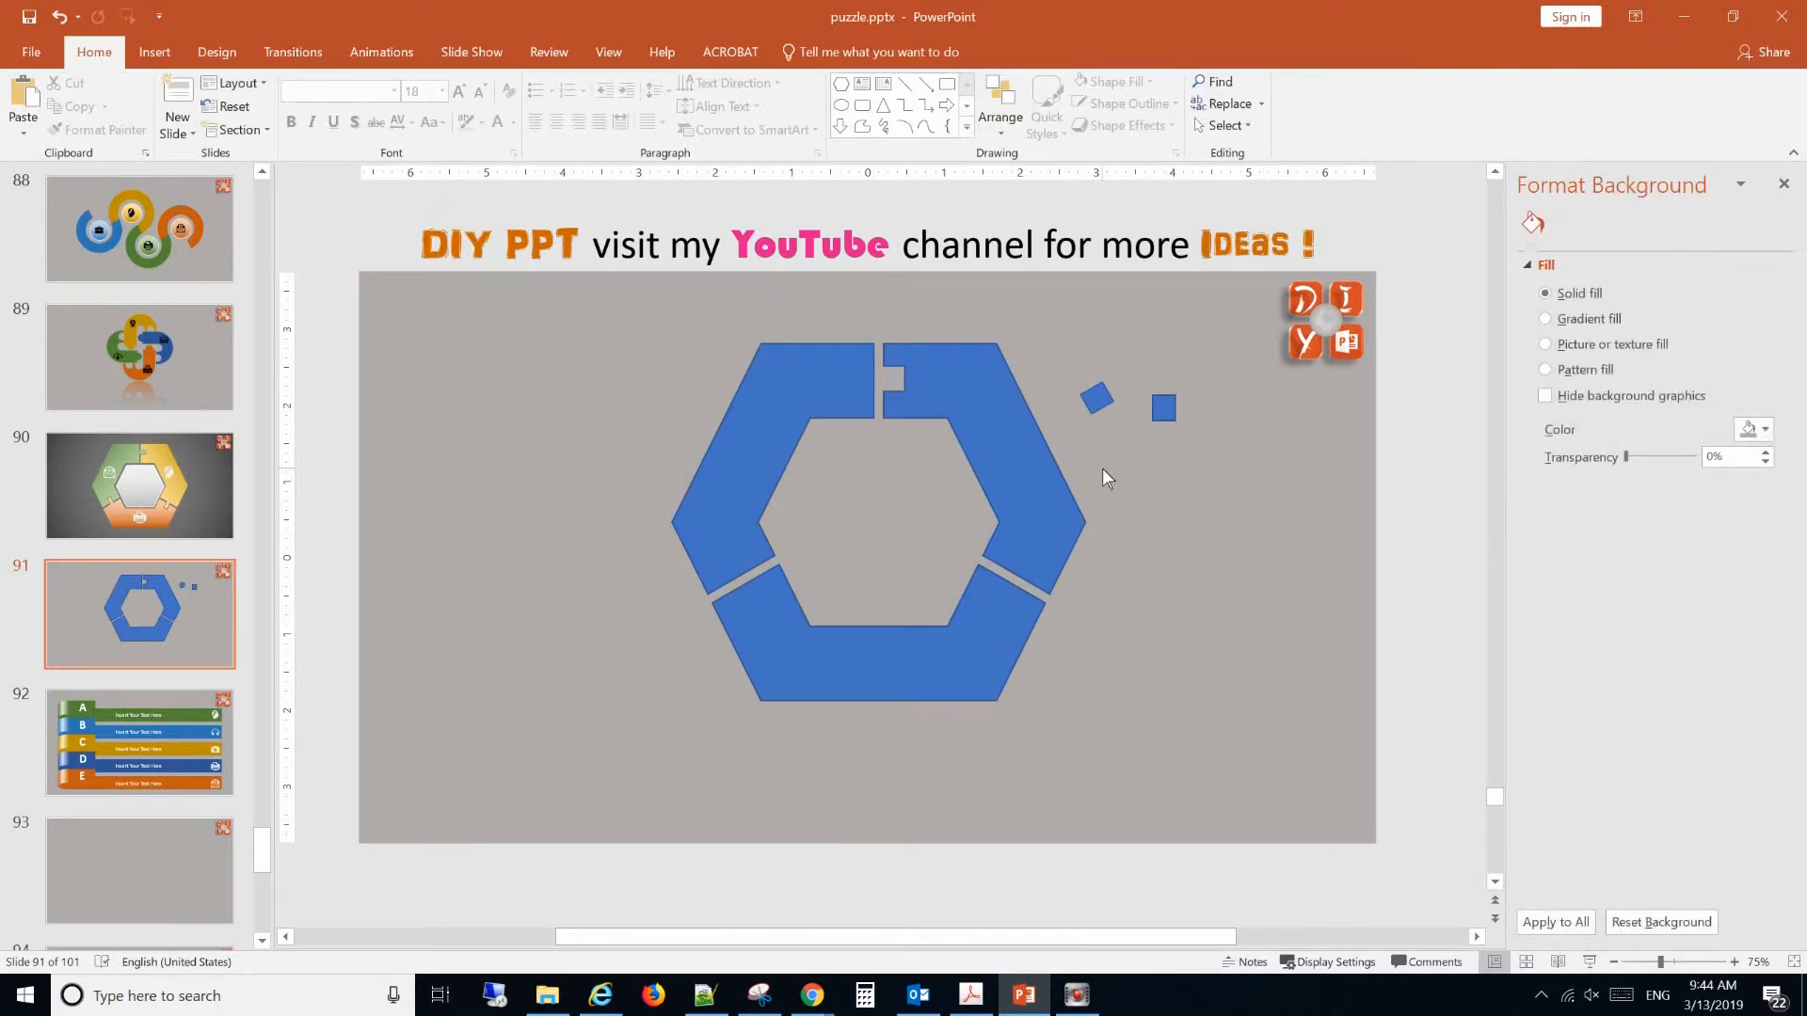
# Place the rotated rectangle on the bottom segment's left end, flush with the edge along the lower-left gap.
pyautogui.click(1099, 412)
pyautogui.moveTo(1099, 412); pyautogui.dragTo(755, 600)
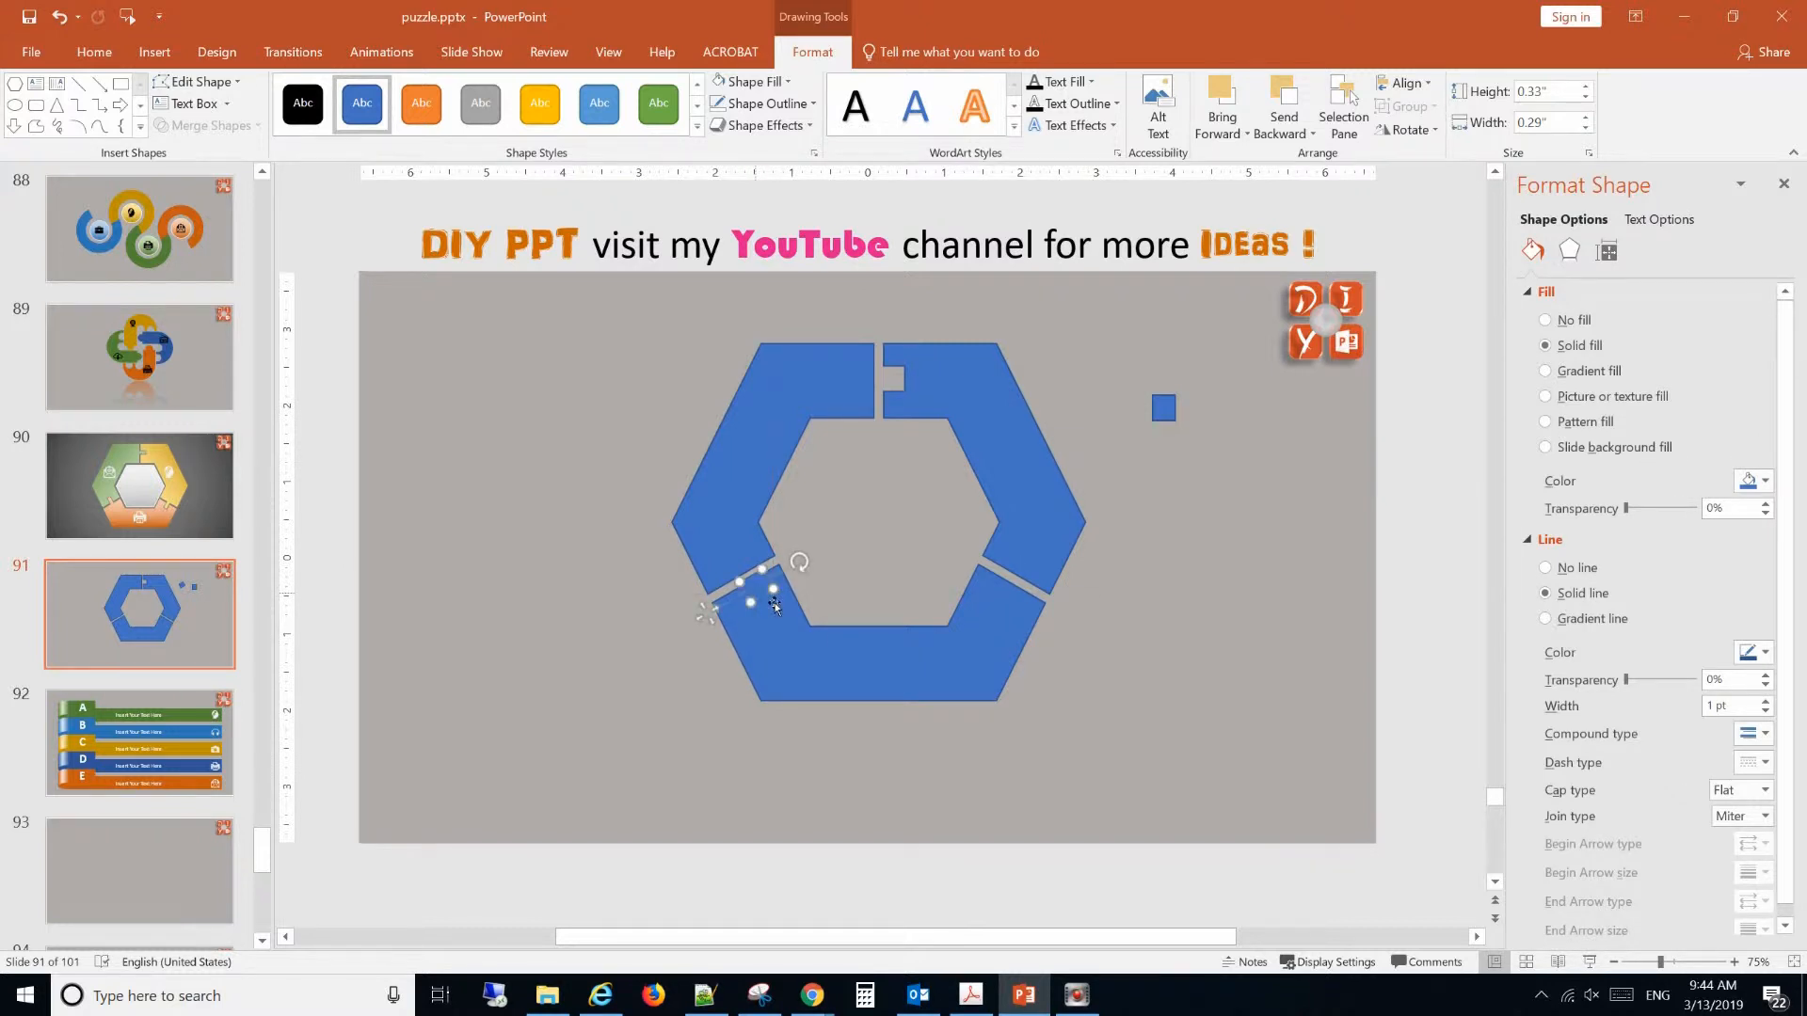
pyautogui.click(1695, 962)
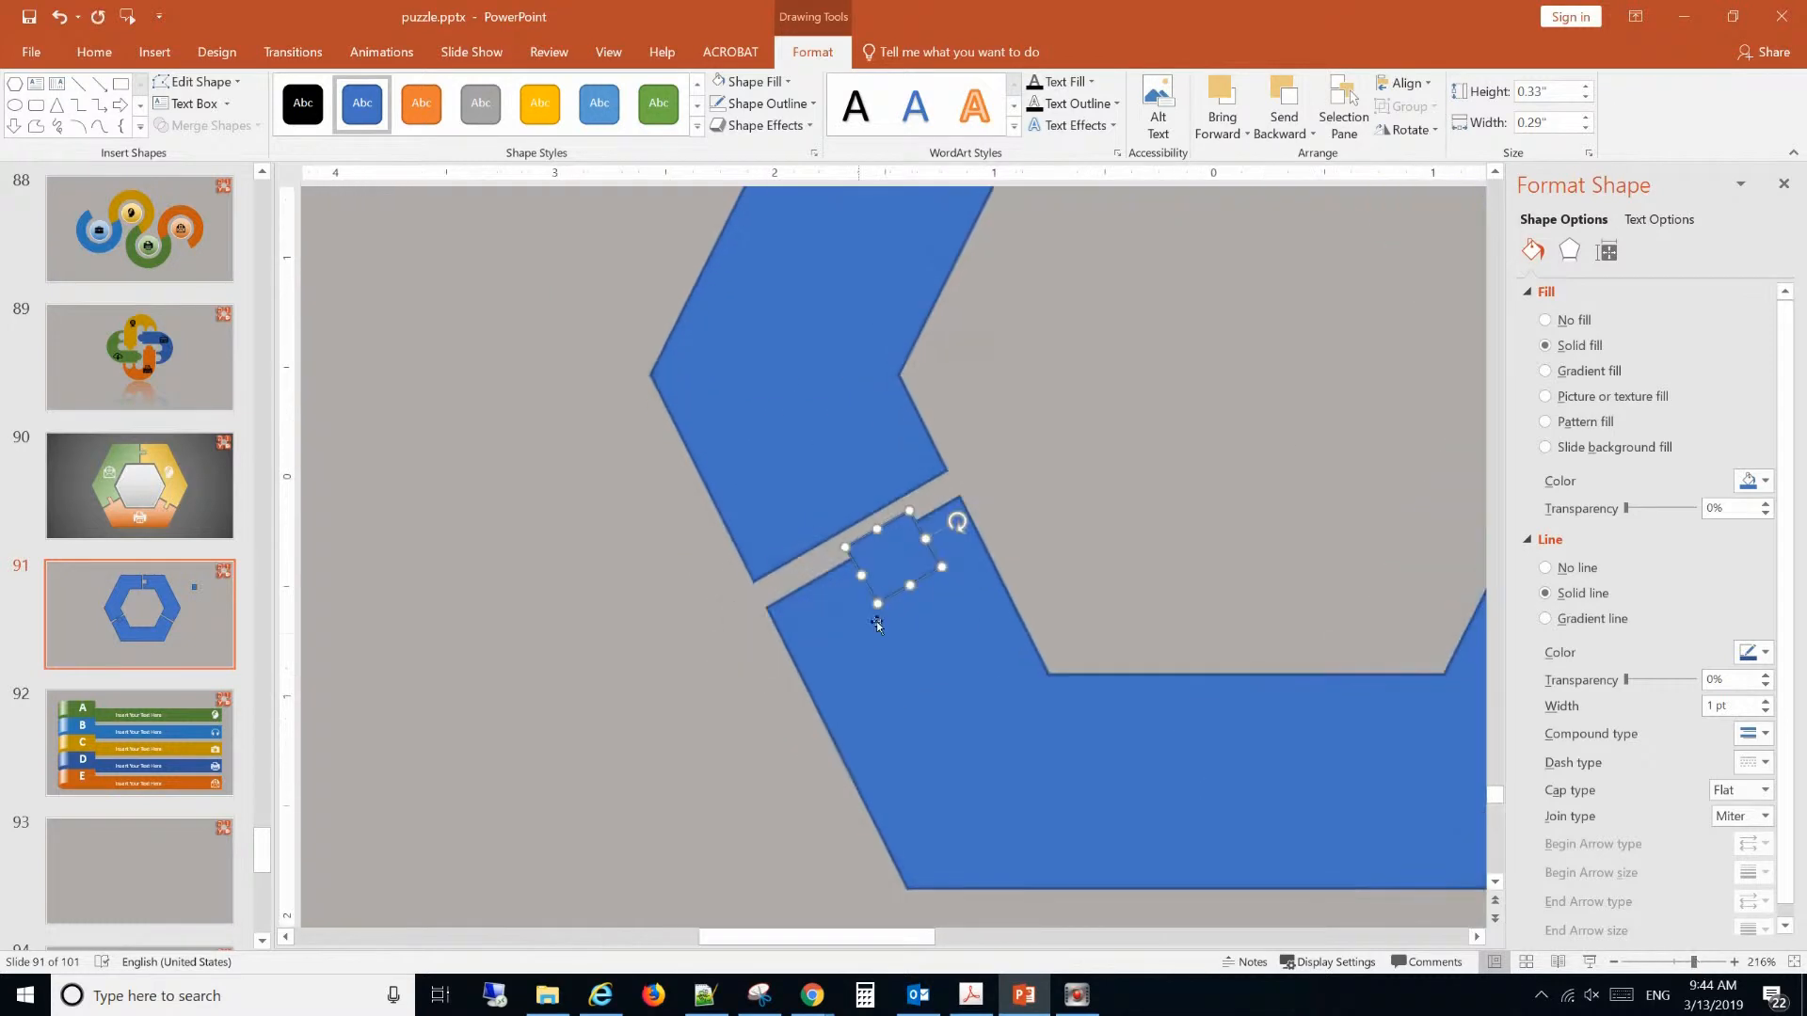
pyautogui.moveTo(906, 565); pyautogui.dragTo(890, 581)
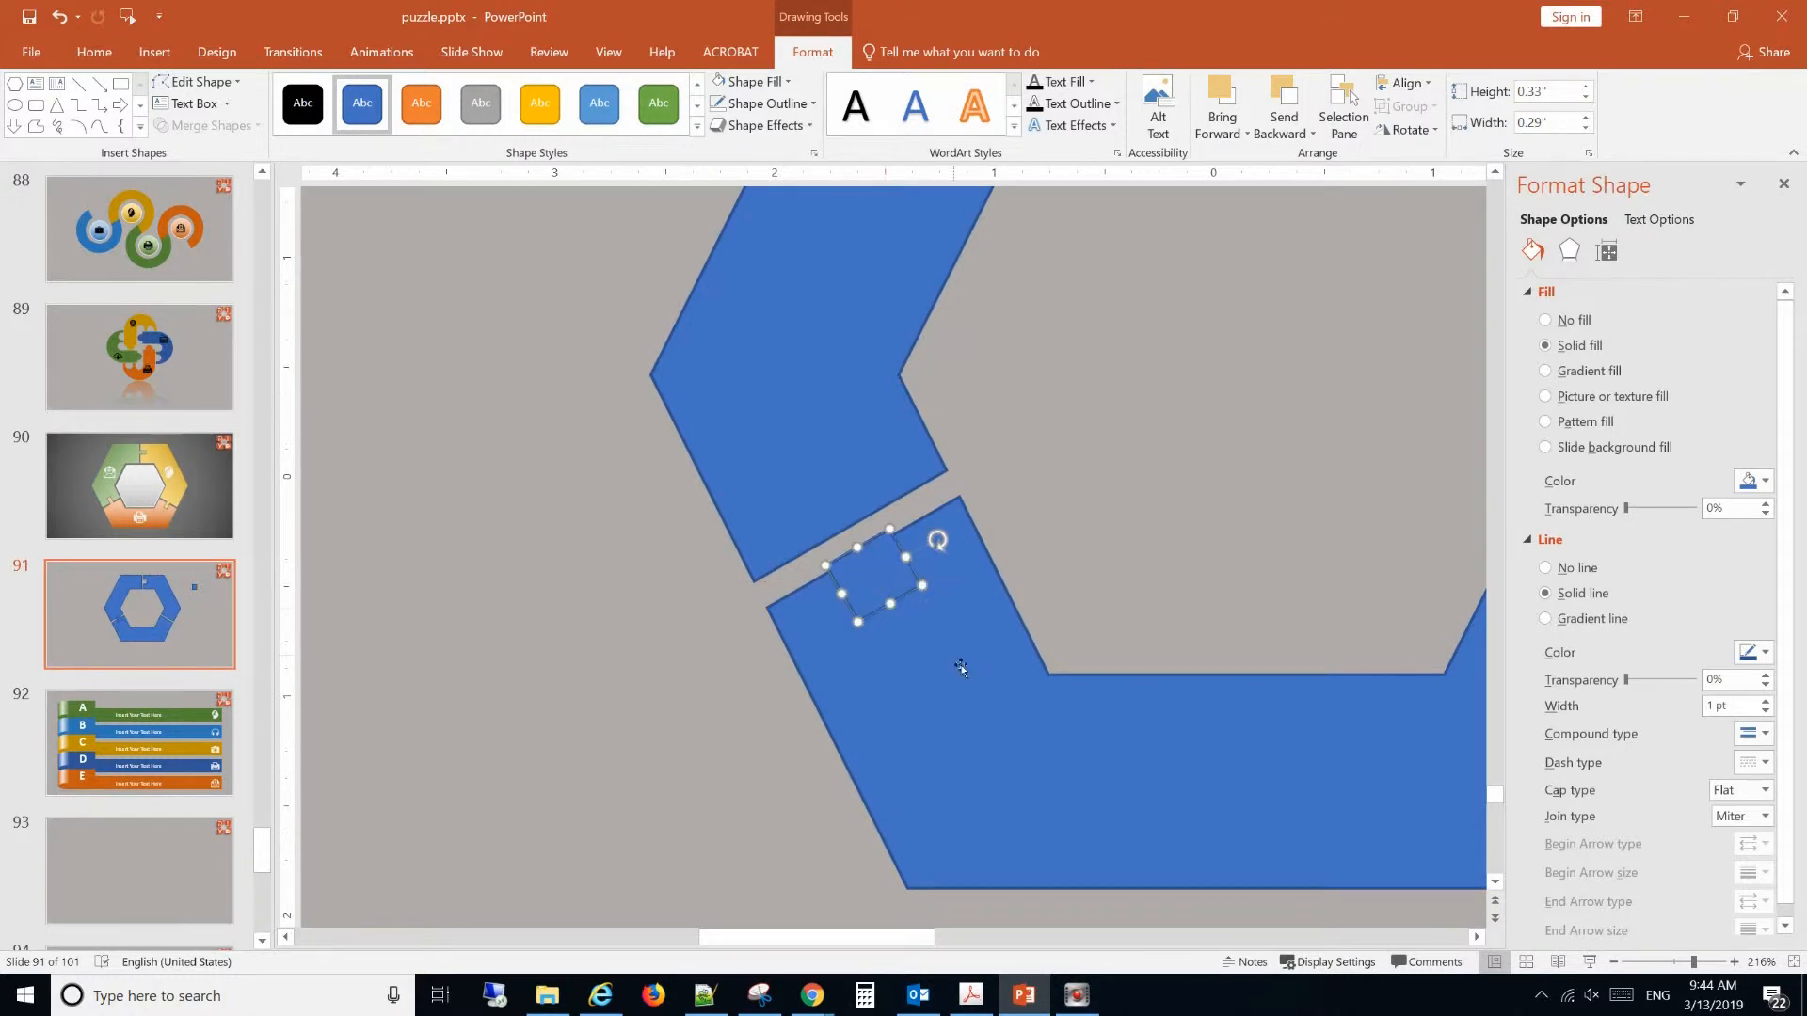
# Subtract the rotated rectangle from the bottom segment to cut a notch at the lower-left gap.
pyautogui.click(956, 661)
pyautogui.keyDown('shift'); pyautogui.click(879, 591); pyautogui.keyUp('shift')
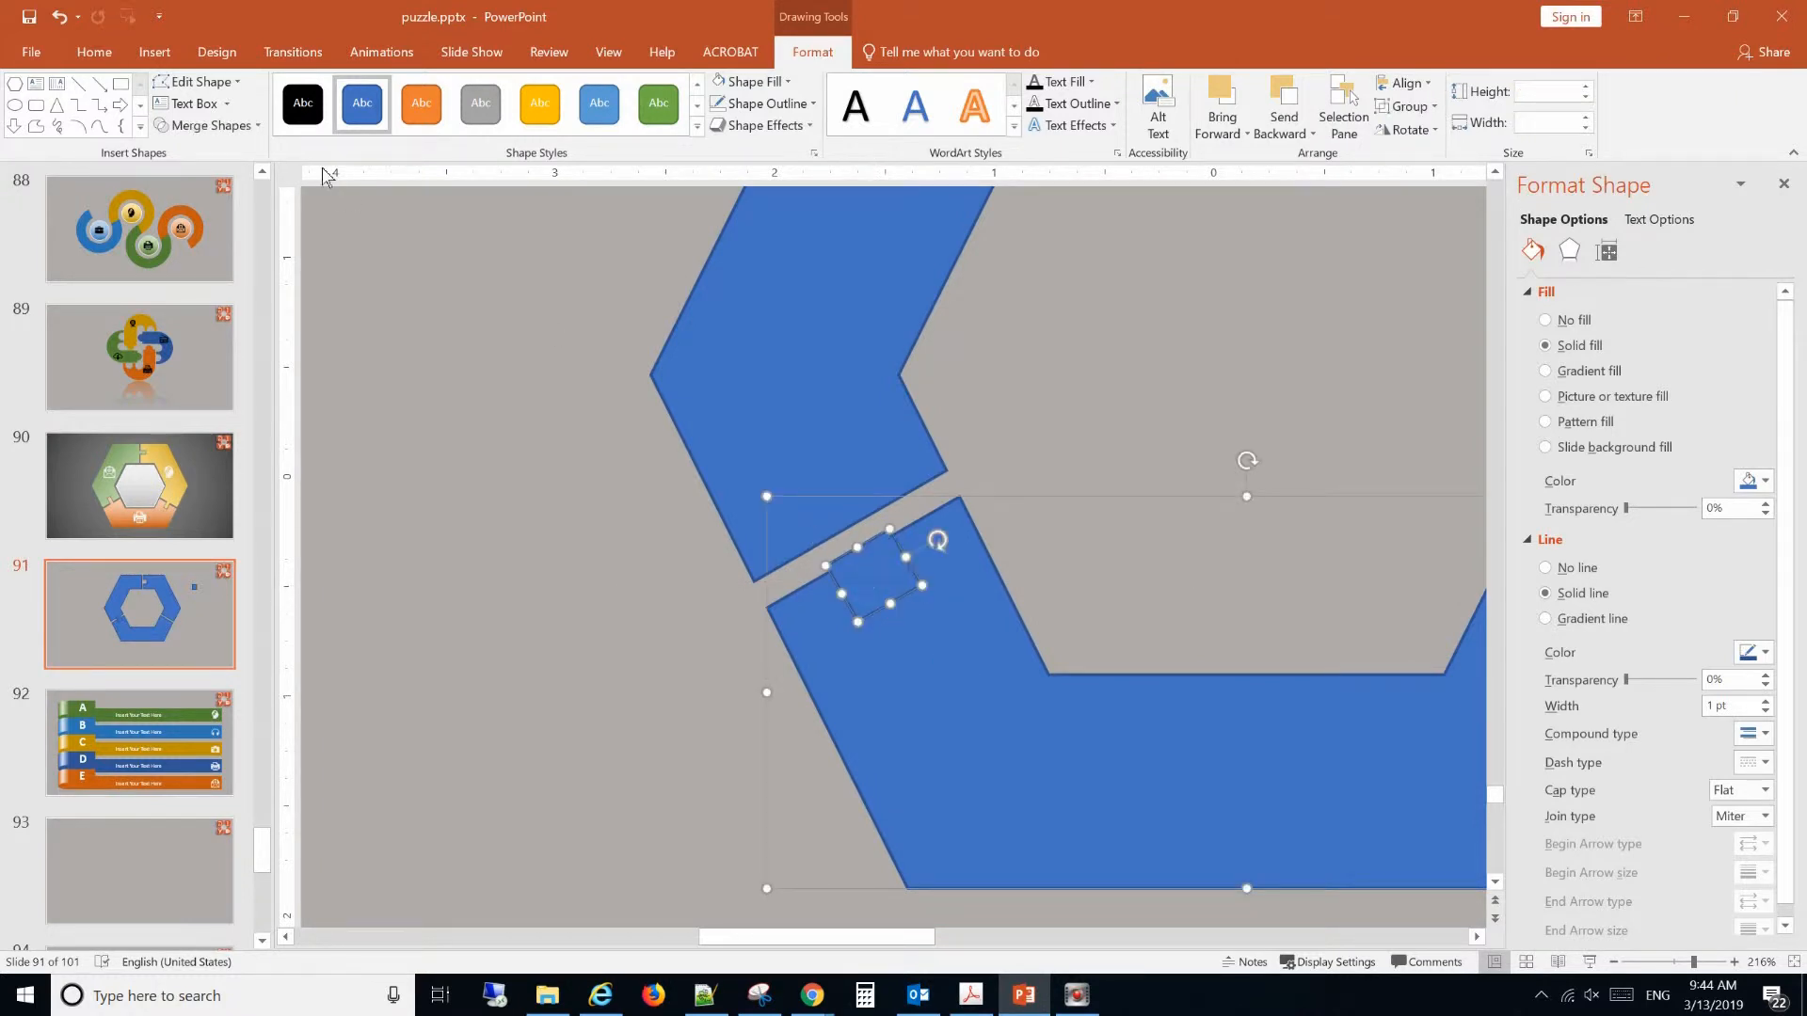
pyautogui.click(207, 125)
pyautogui.click(192, 244)
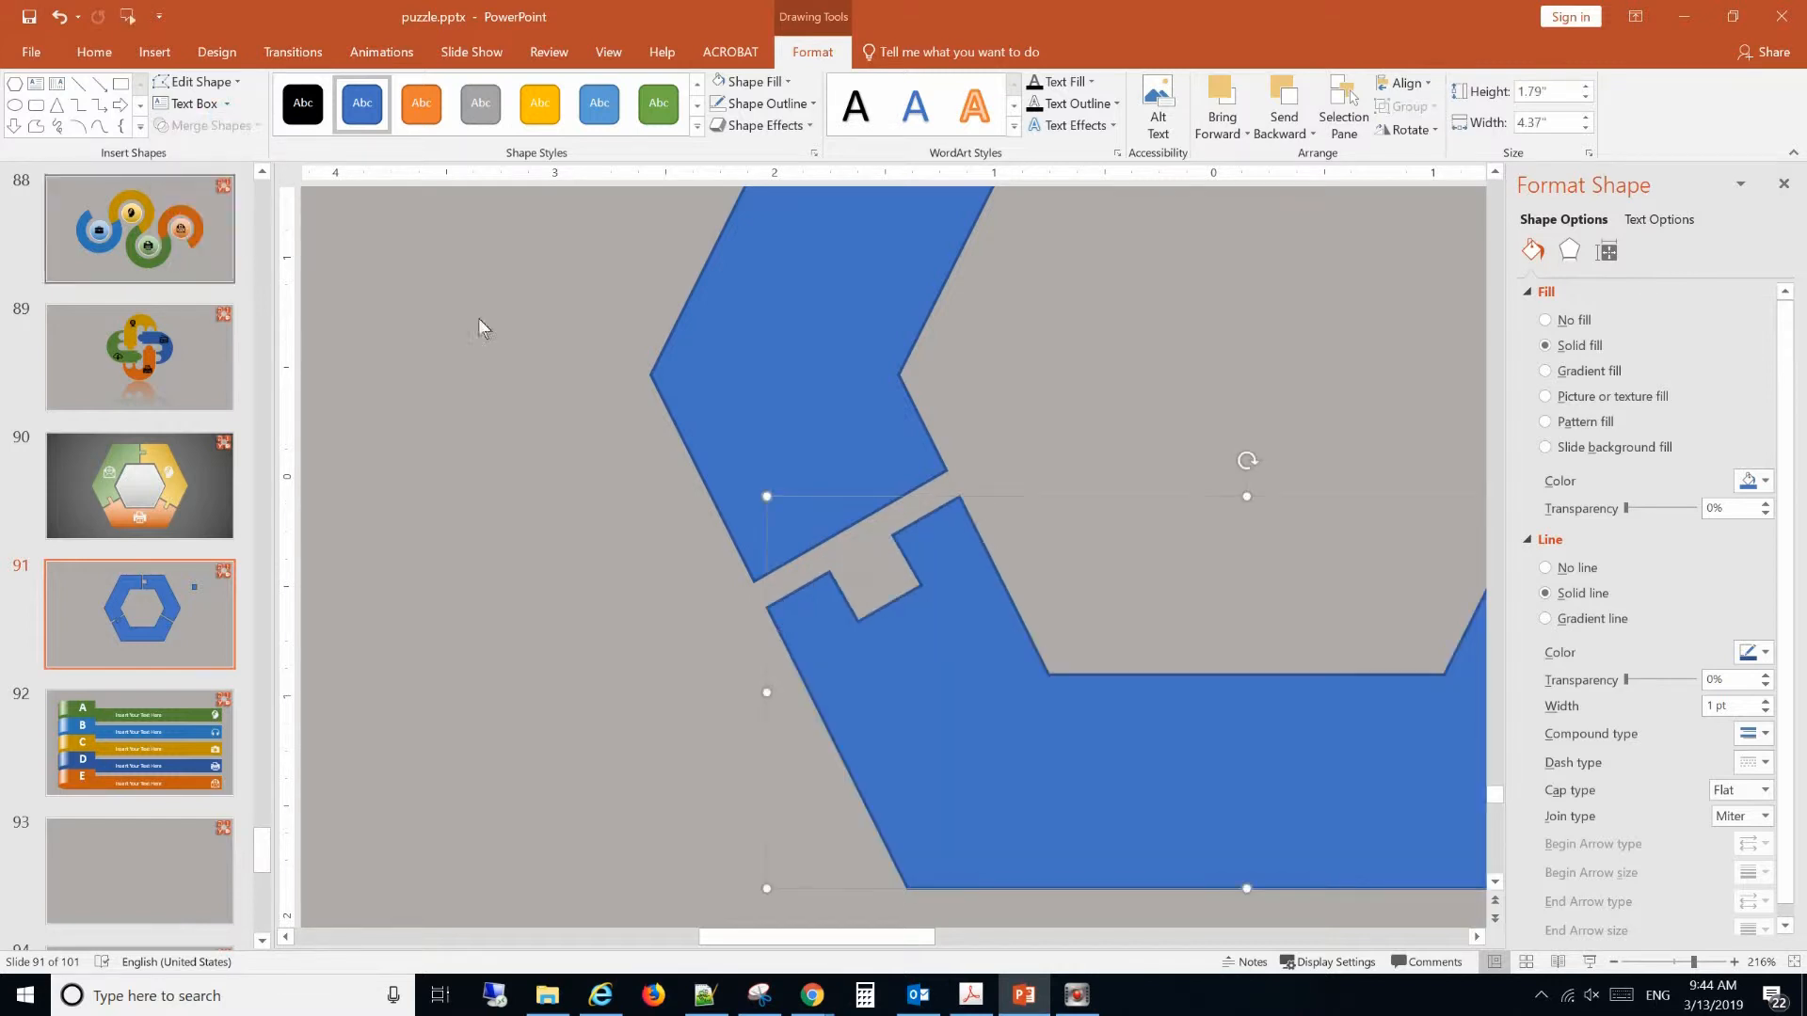
pyautogui.click(1661, 961)
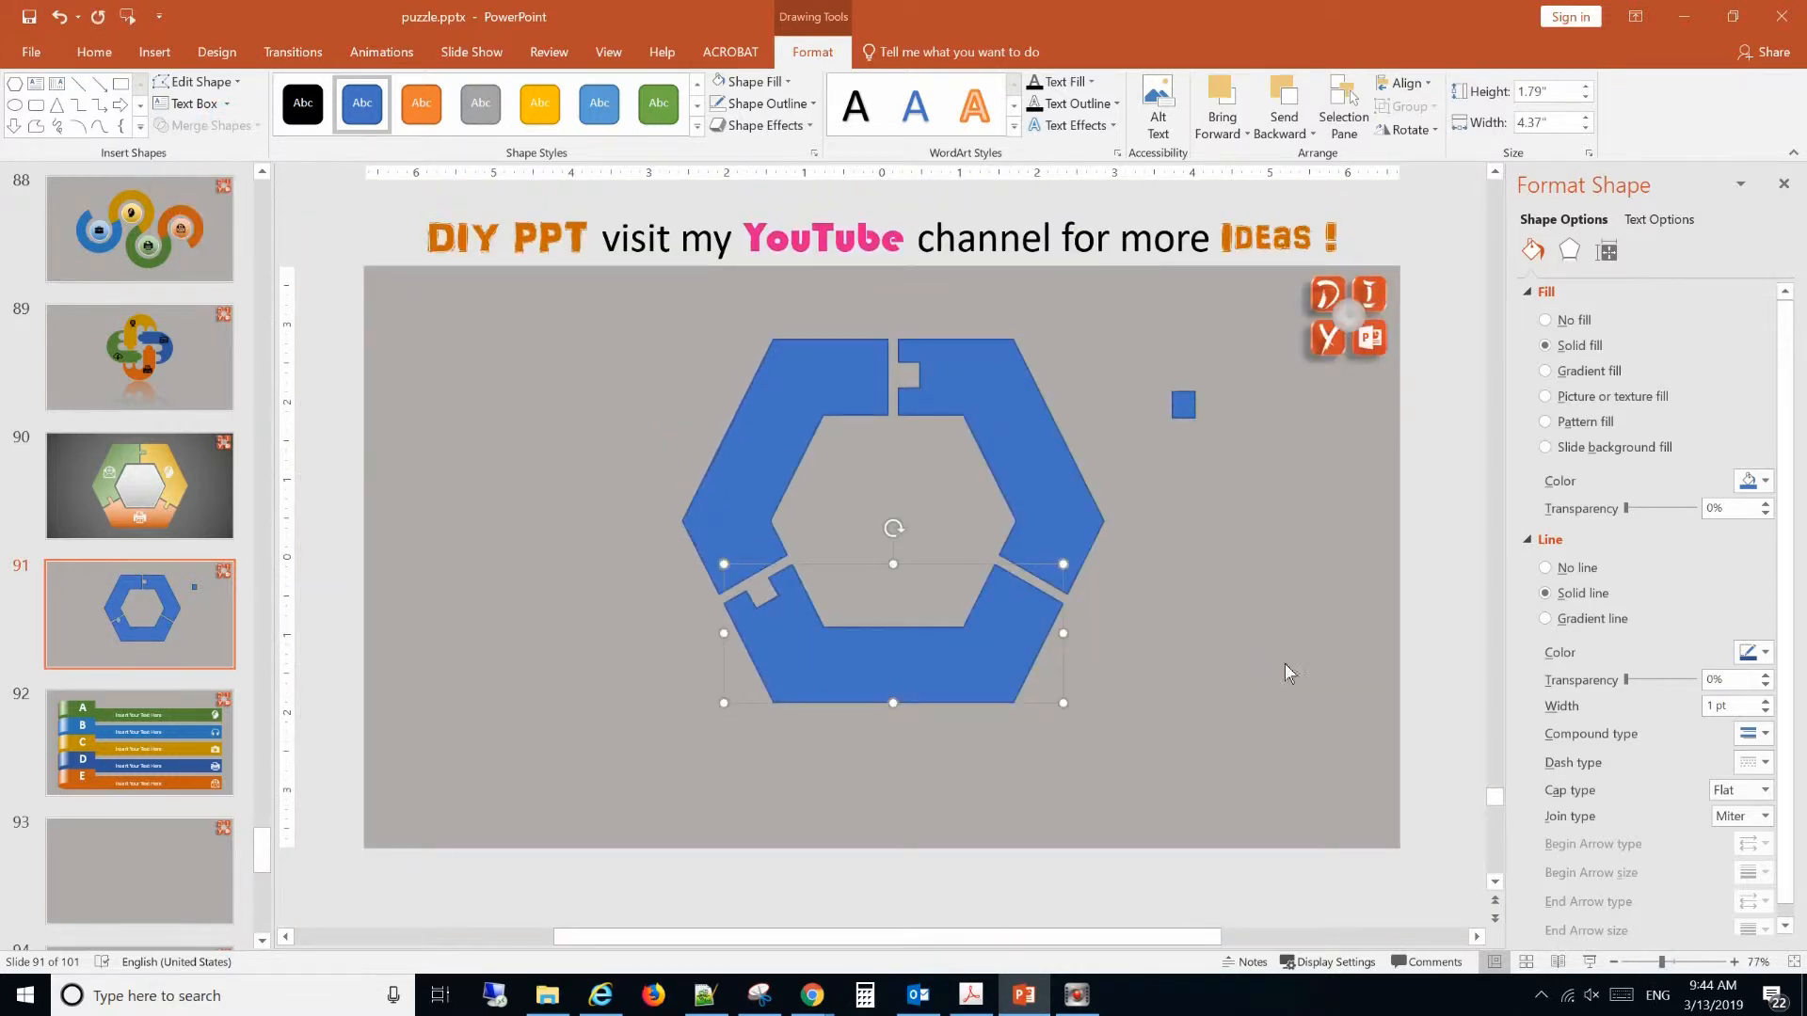
# Rotate the remaining small rectangle to 120° and place it at the lower-right gap of the ring.
pyautogui.click(1187, 410)
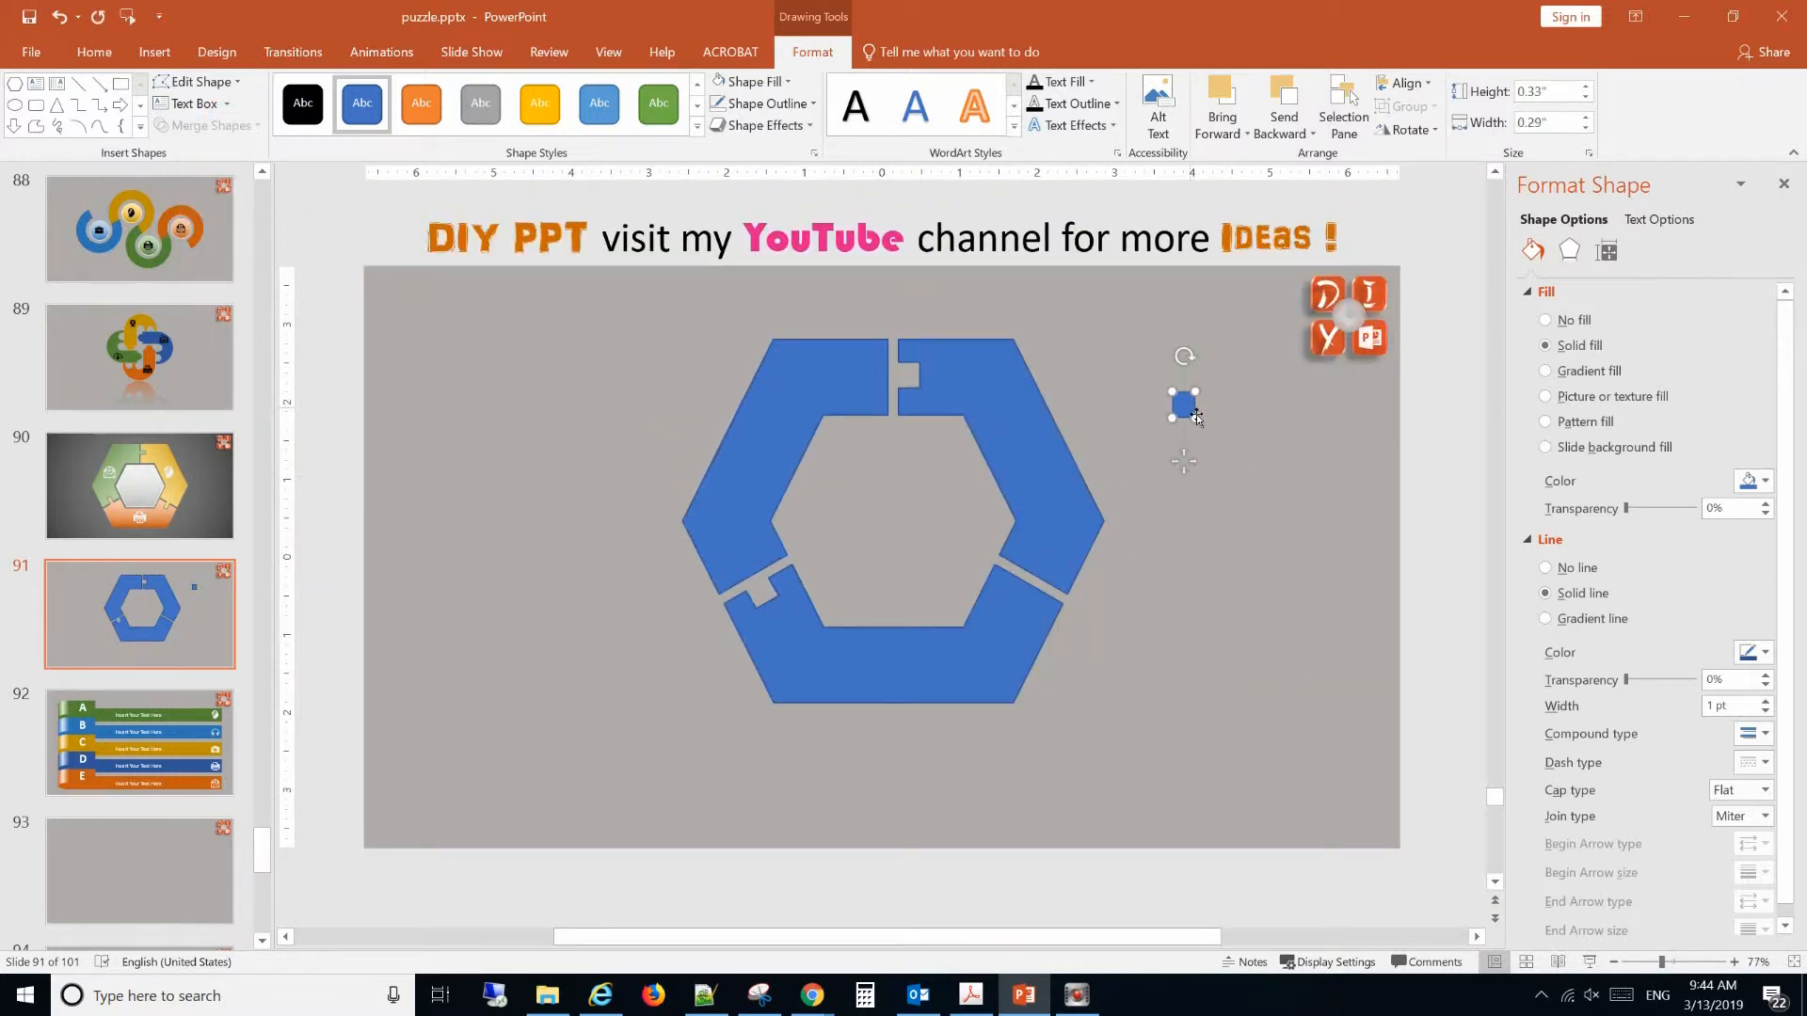
pyautogui.click(1608, 250)
pyautogui.doubleClick(1717, 368)
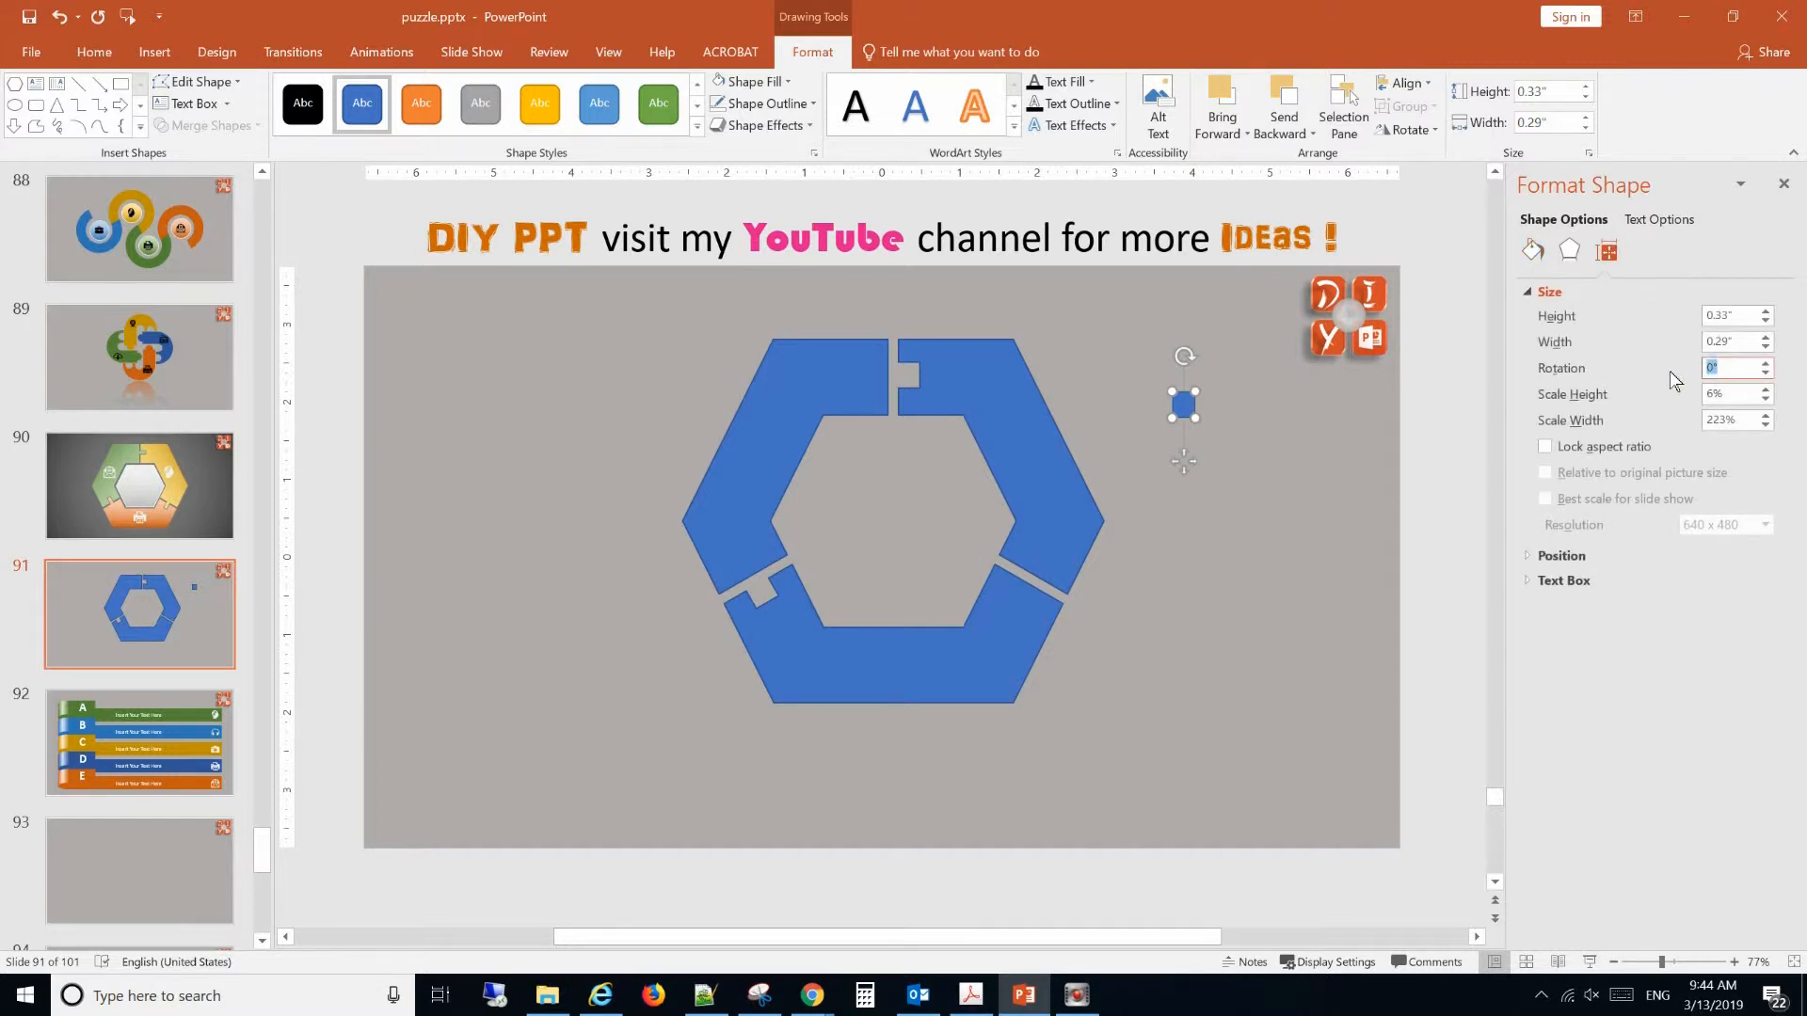
pyautogui.write('120')
pyautogui.click(1352, 582)
pyautogui.click(1184, 405)
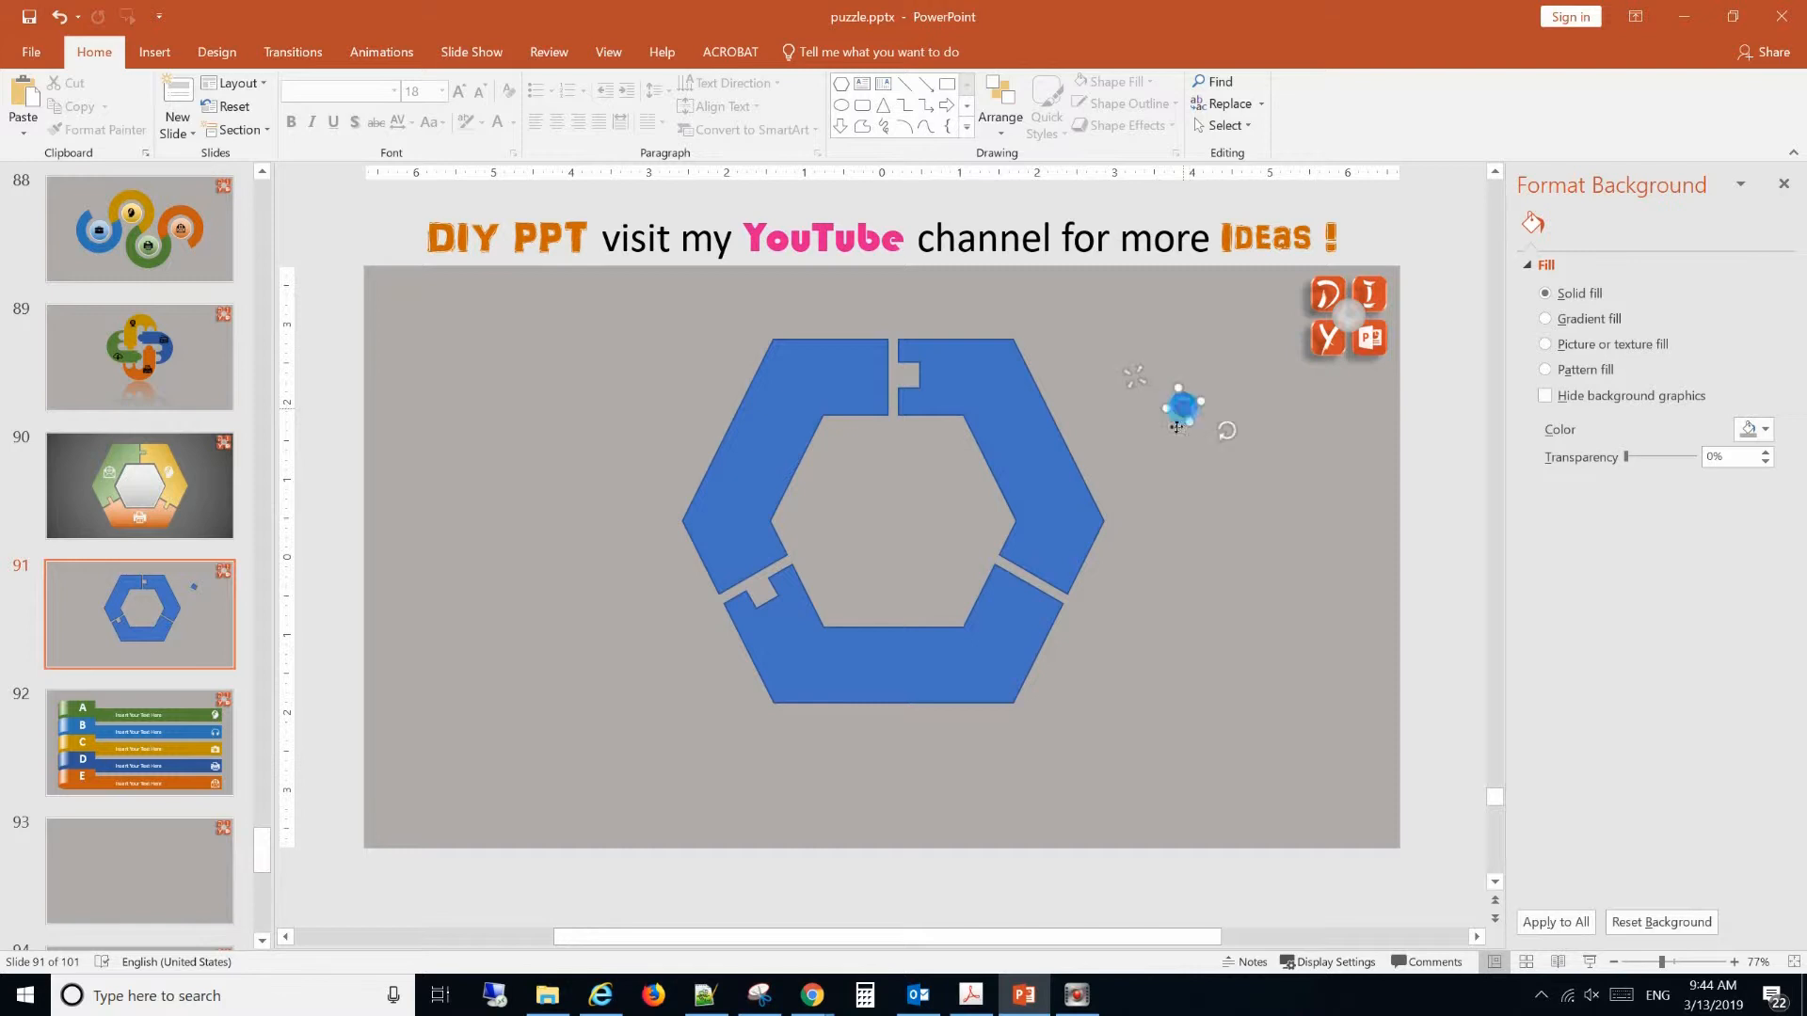
pyautogui.moveTo(1184, 406); pyautogui.dragTo(1032, 607)
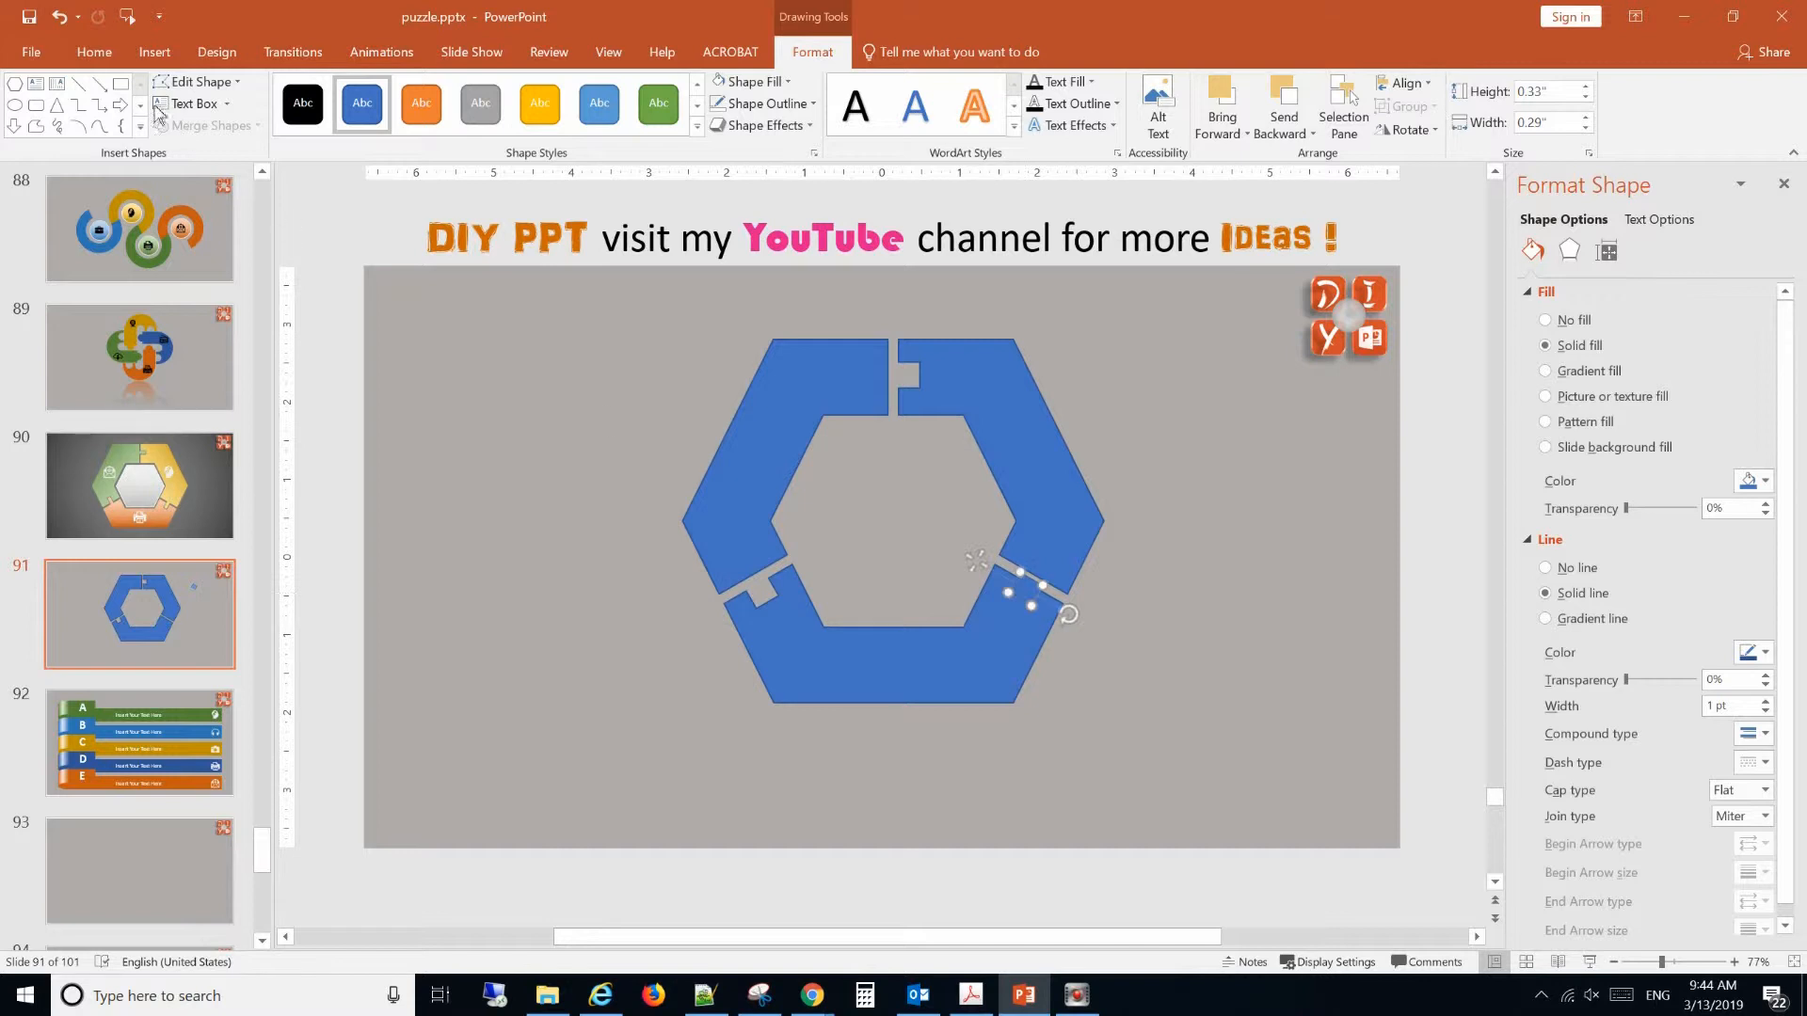
# Undo the last rectangle's placement and 120° rotation, as well as the notch cut in the bottom segment.
pyautogui.click(59, 17)
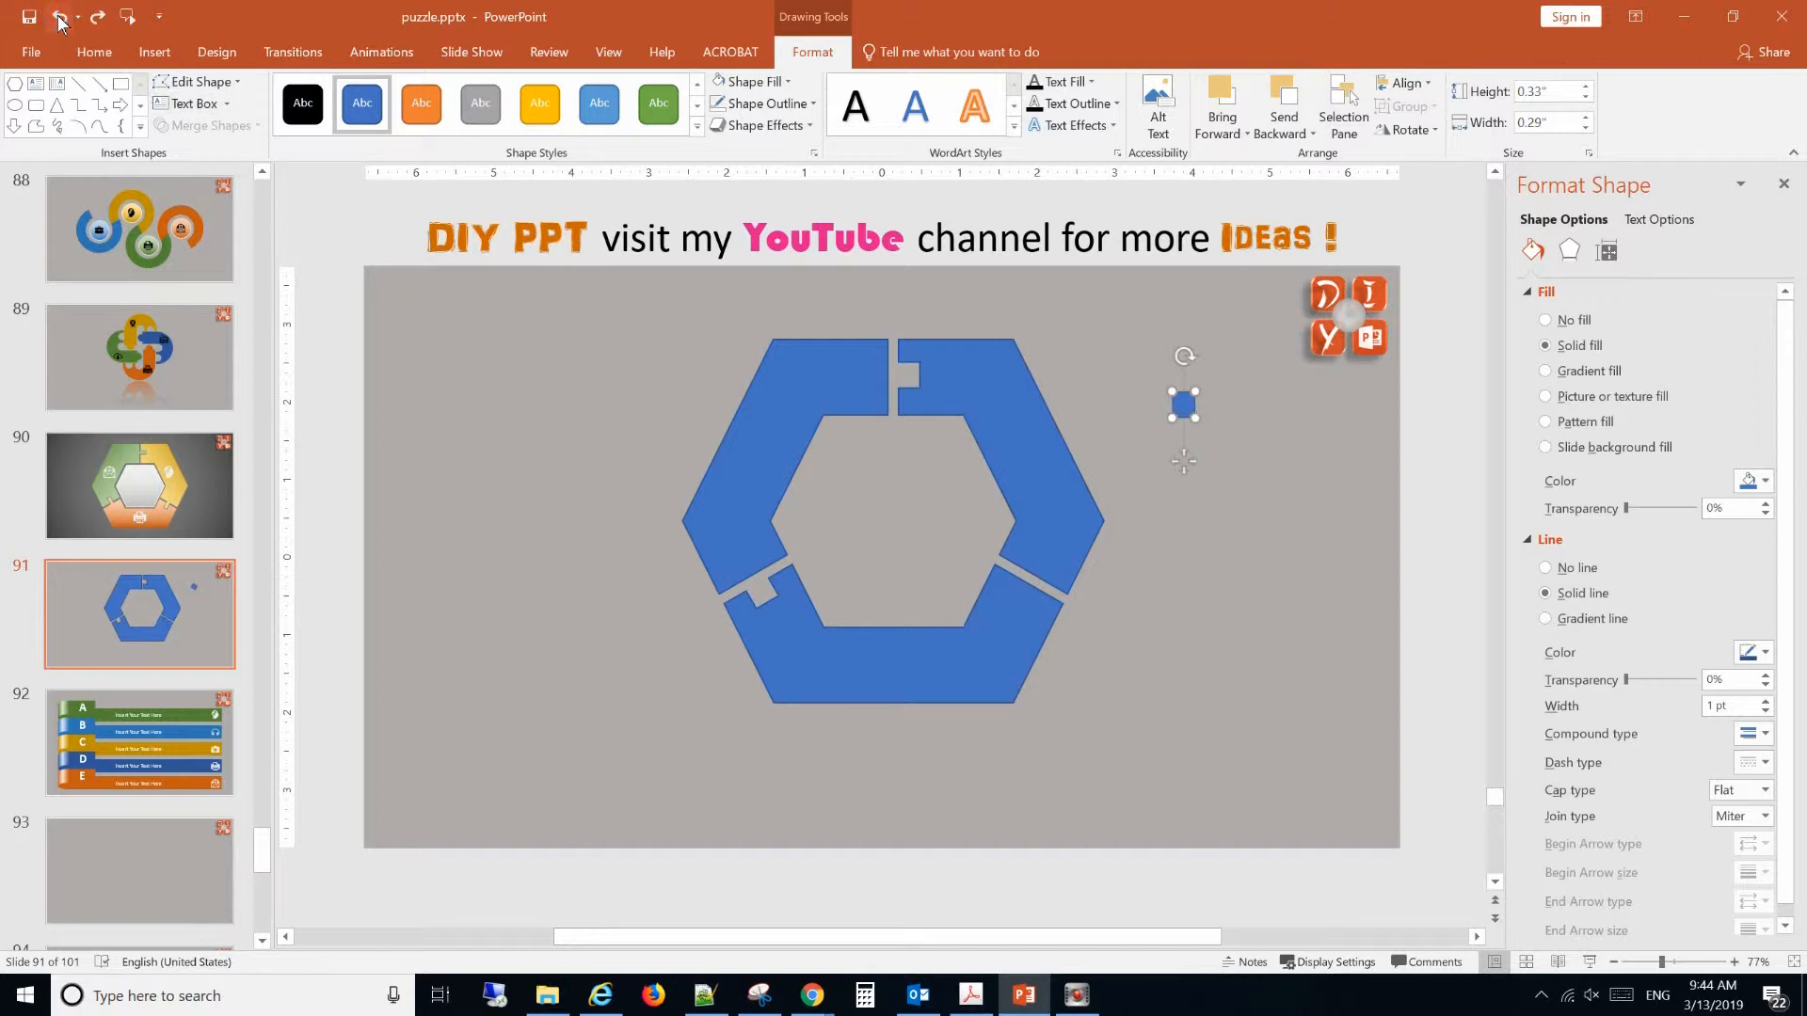
pyautogui.click(59, 17)
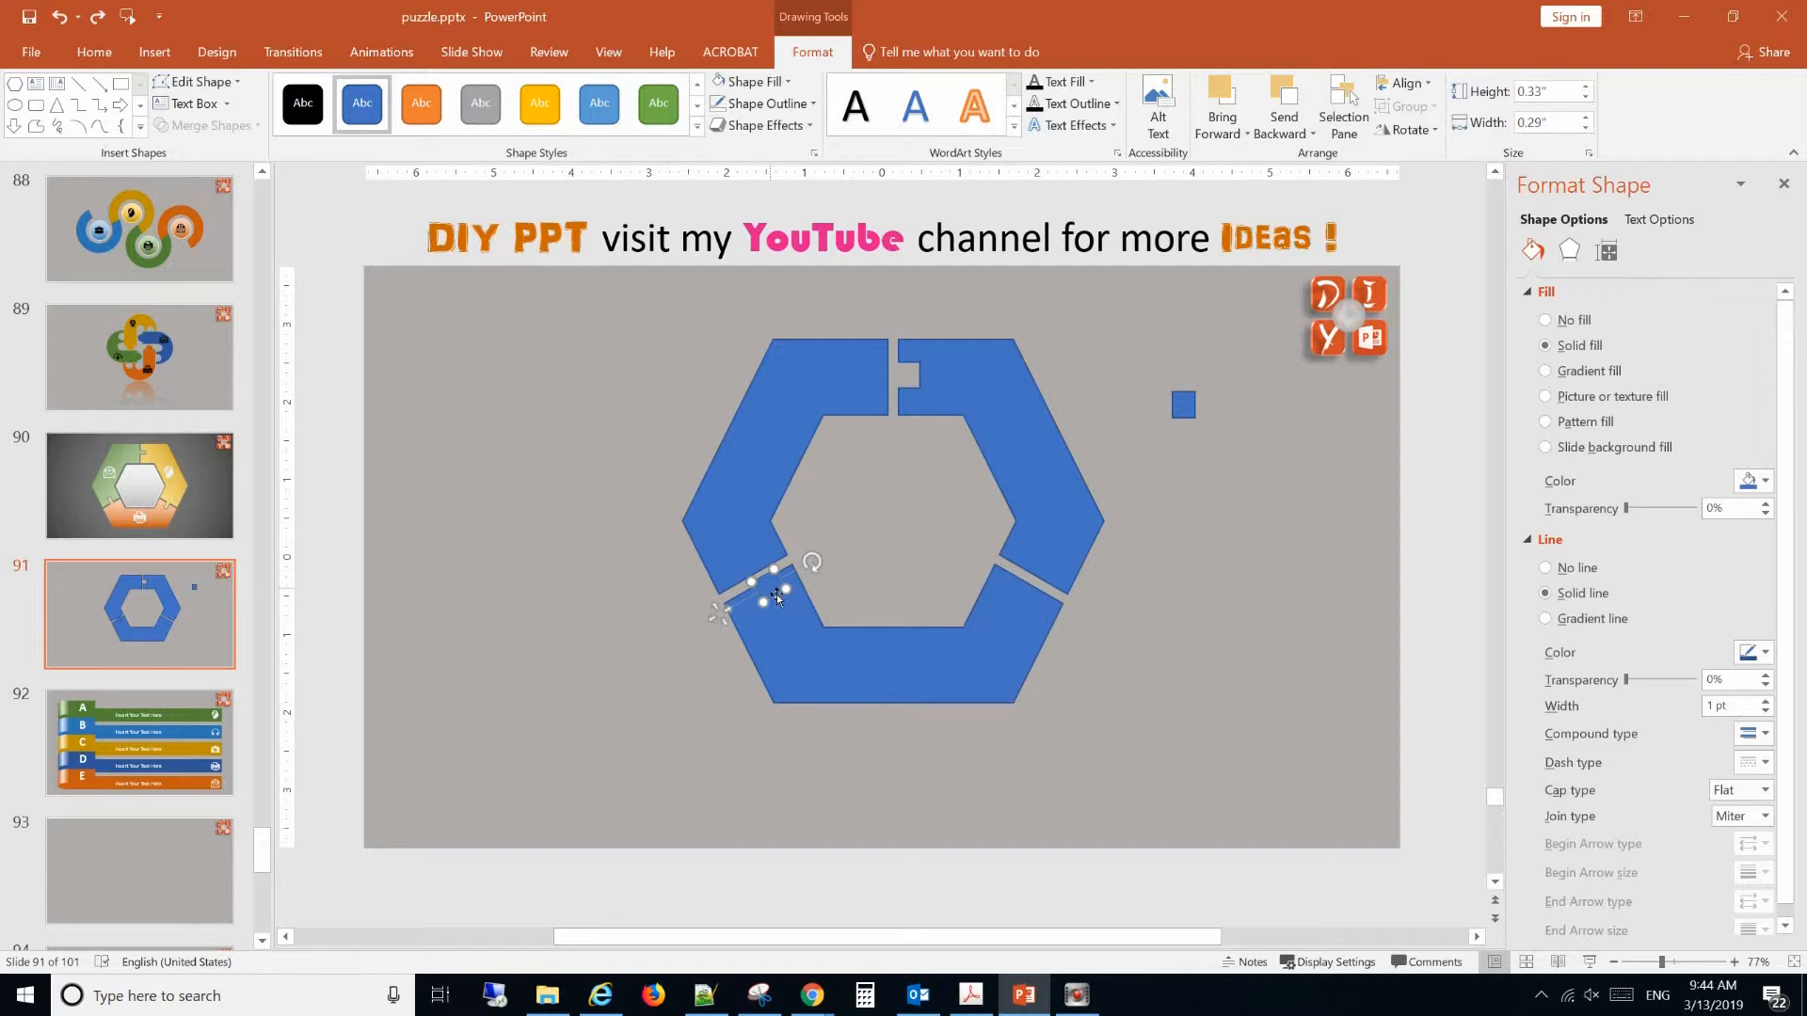
# Move the rotated rectangle onto the left segment's lower end and subtract it to cut a notch at the lower-left gap.
pyautogui.moveTo(775, 595); pyautogui.dragTo(754, 574)
pyautogui.click(756, 574)
pyautogui.keyDown('shift'); pyautogui.click(748, 570); pyautogui.keyUp('shift')
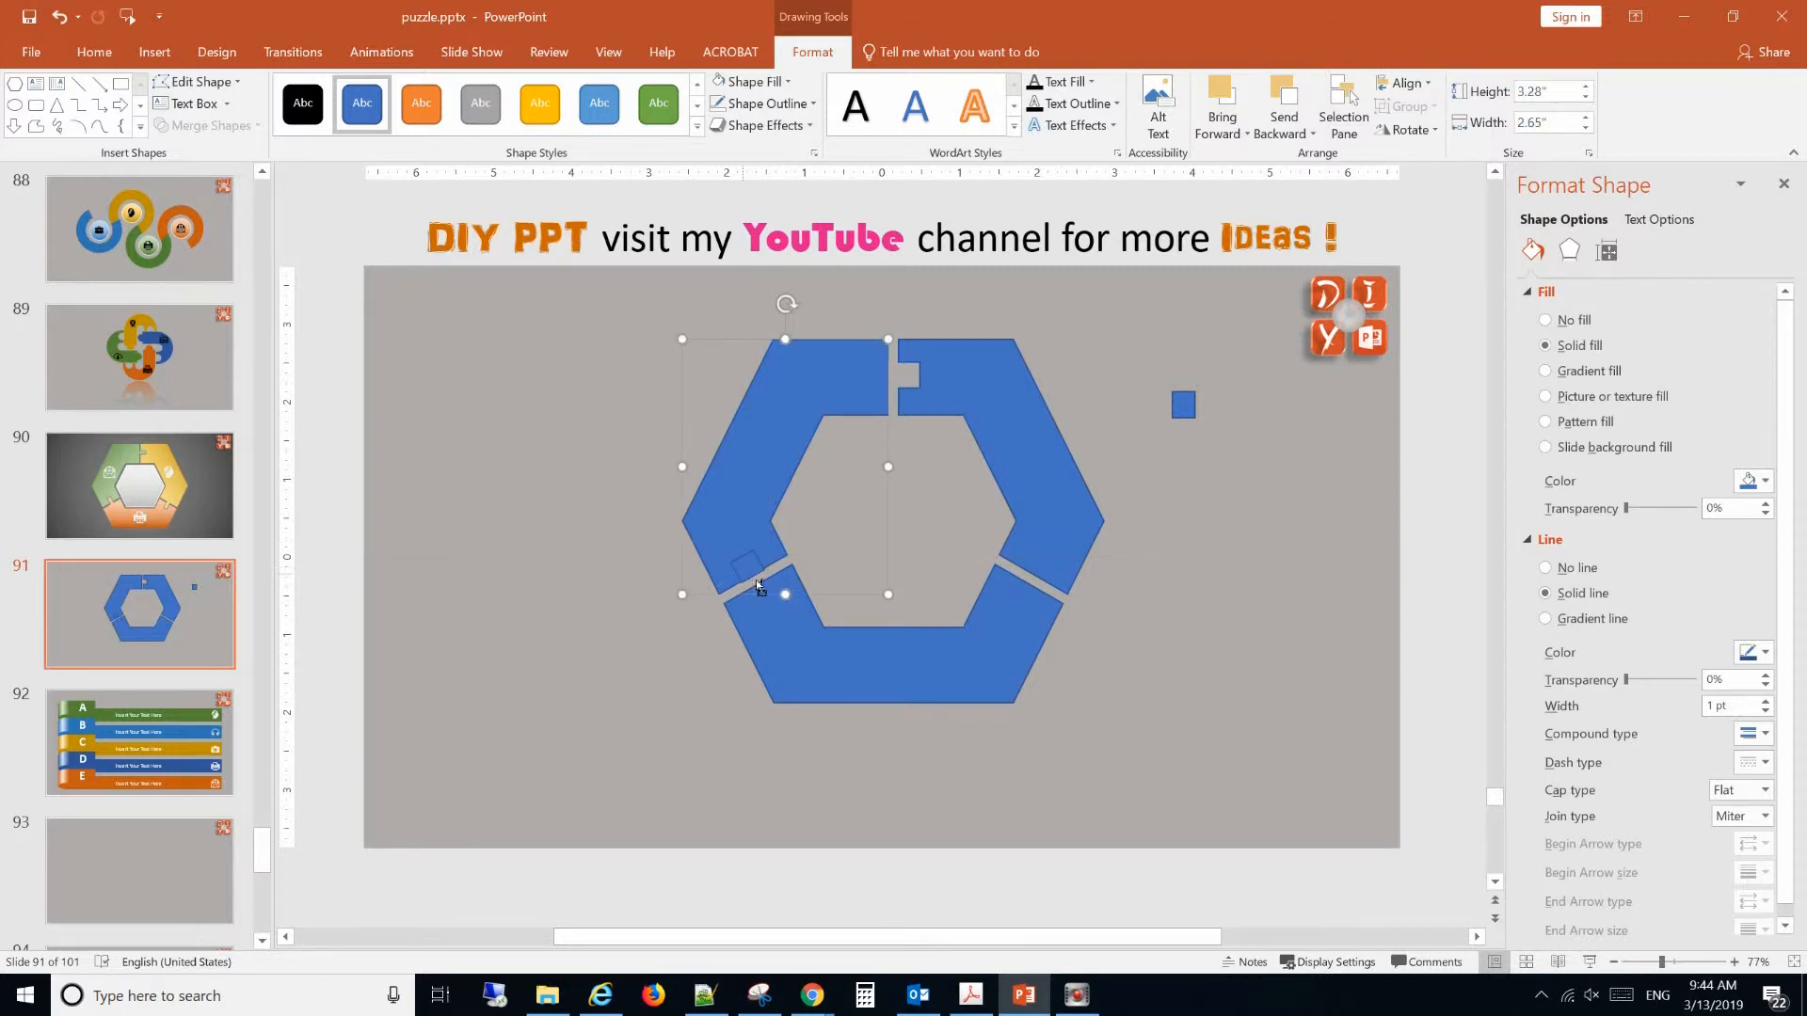
pyautogui.click(205, 125)
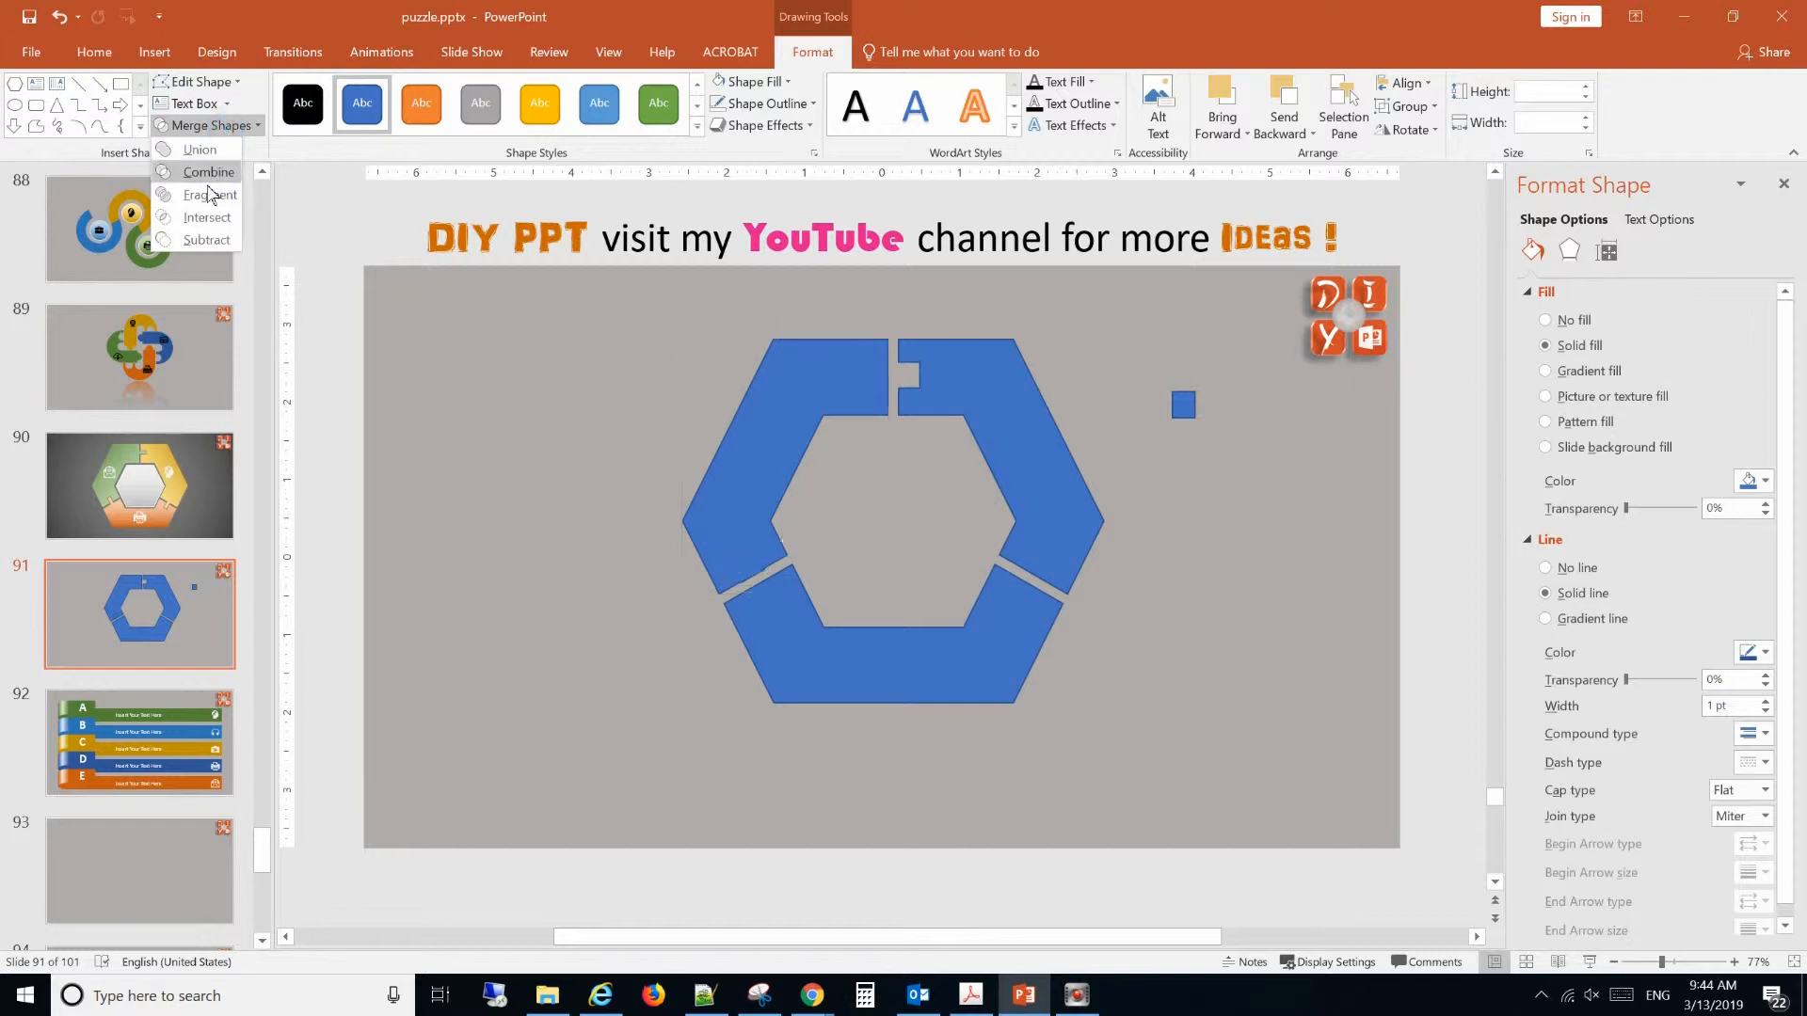
pyautogui.click(205, 240)
pyautogui.click(205, 240)
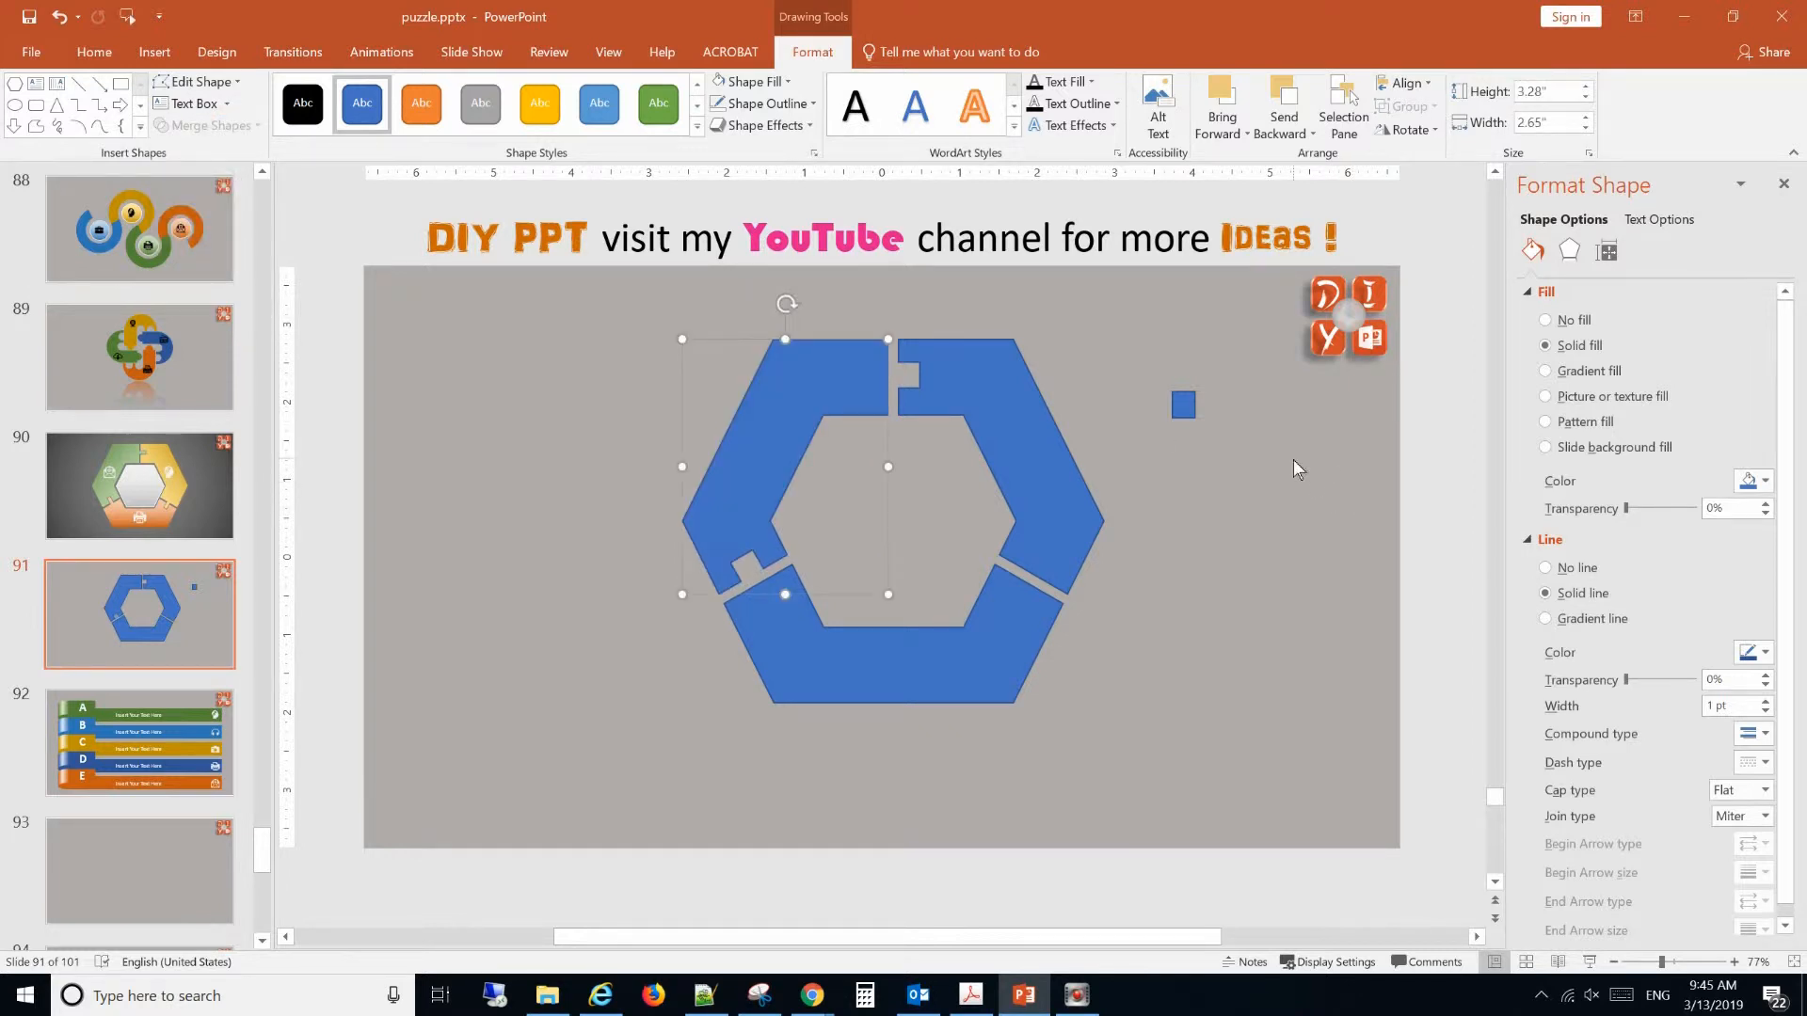
# Set the rotation of the remaining small rectangle beside the ring to 120°.
pyautogui.click(1212, 415)
pyautogui.click(1184, 405)
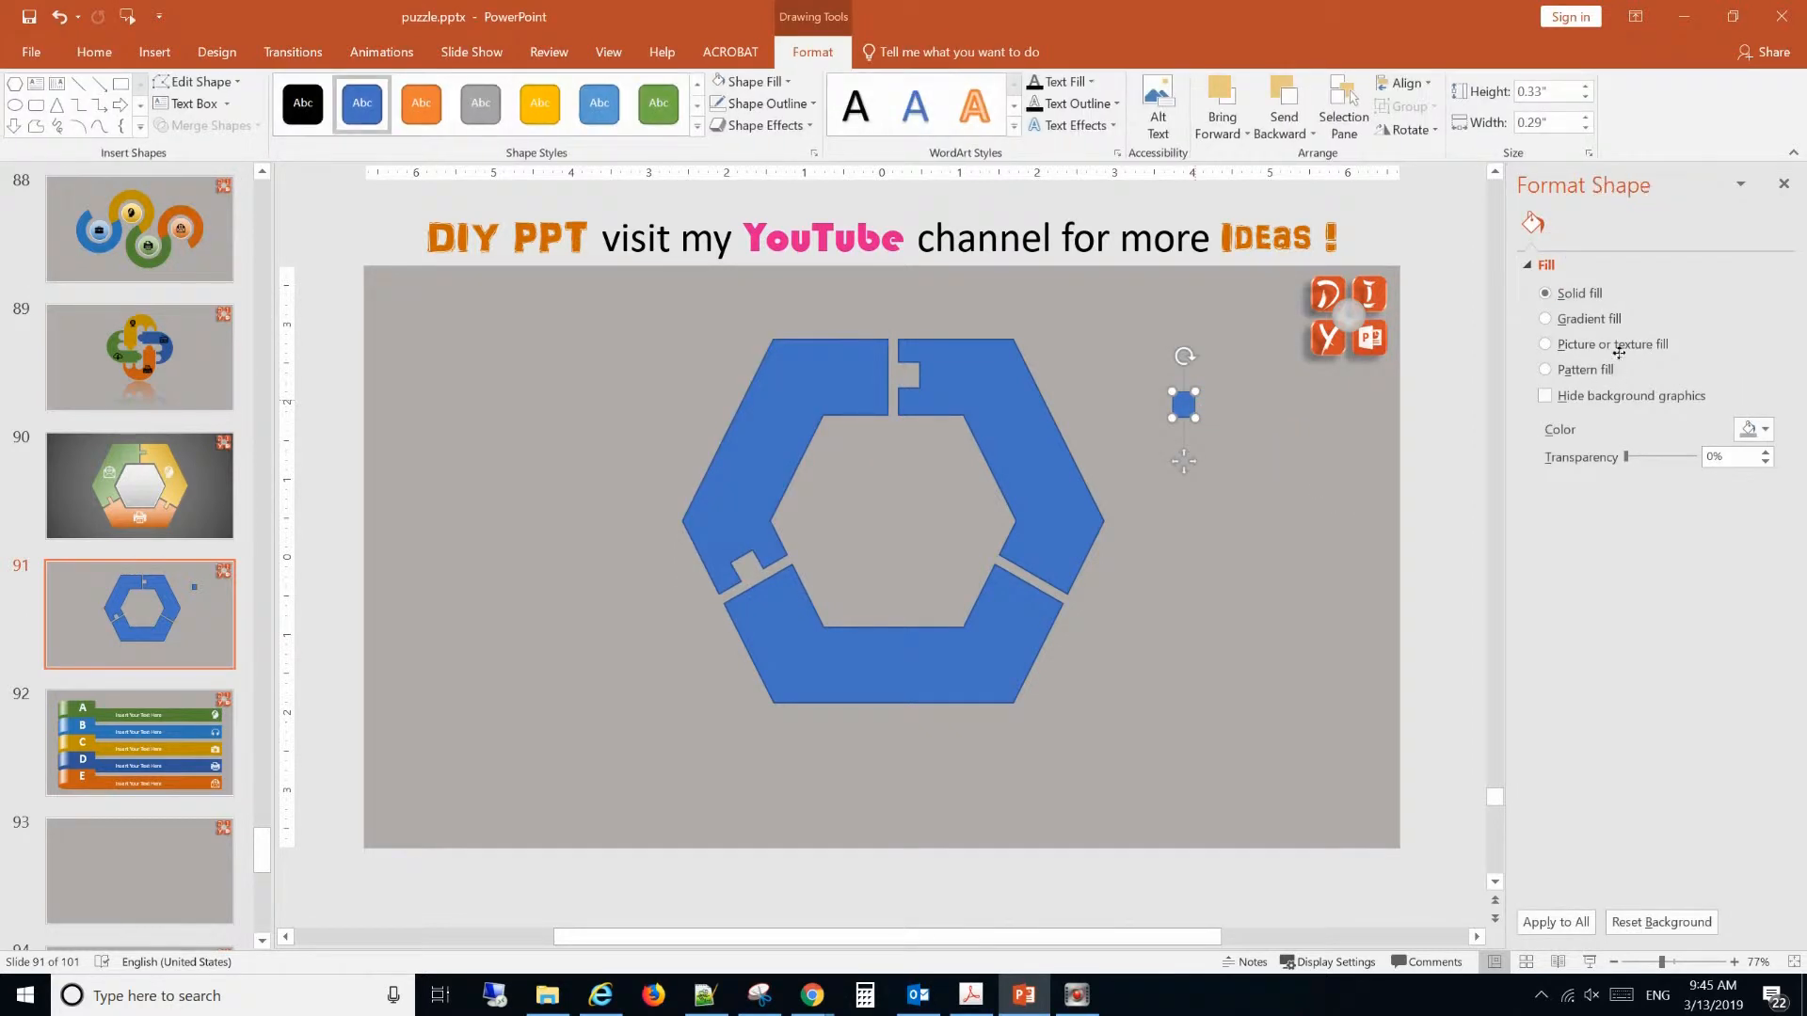
pyautogui.click(1607, 251)
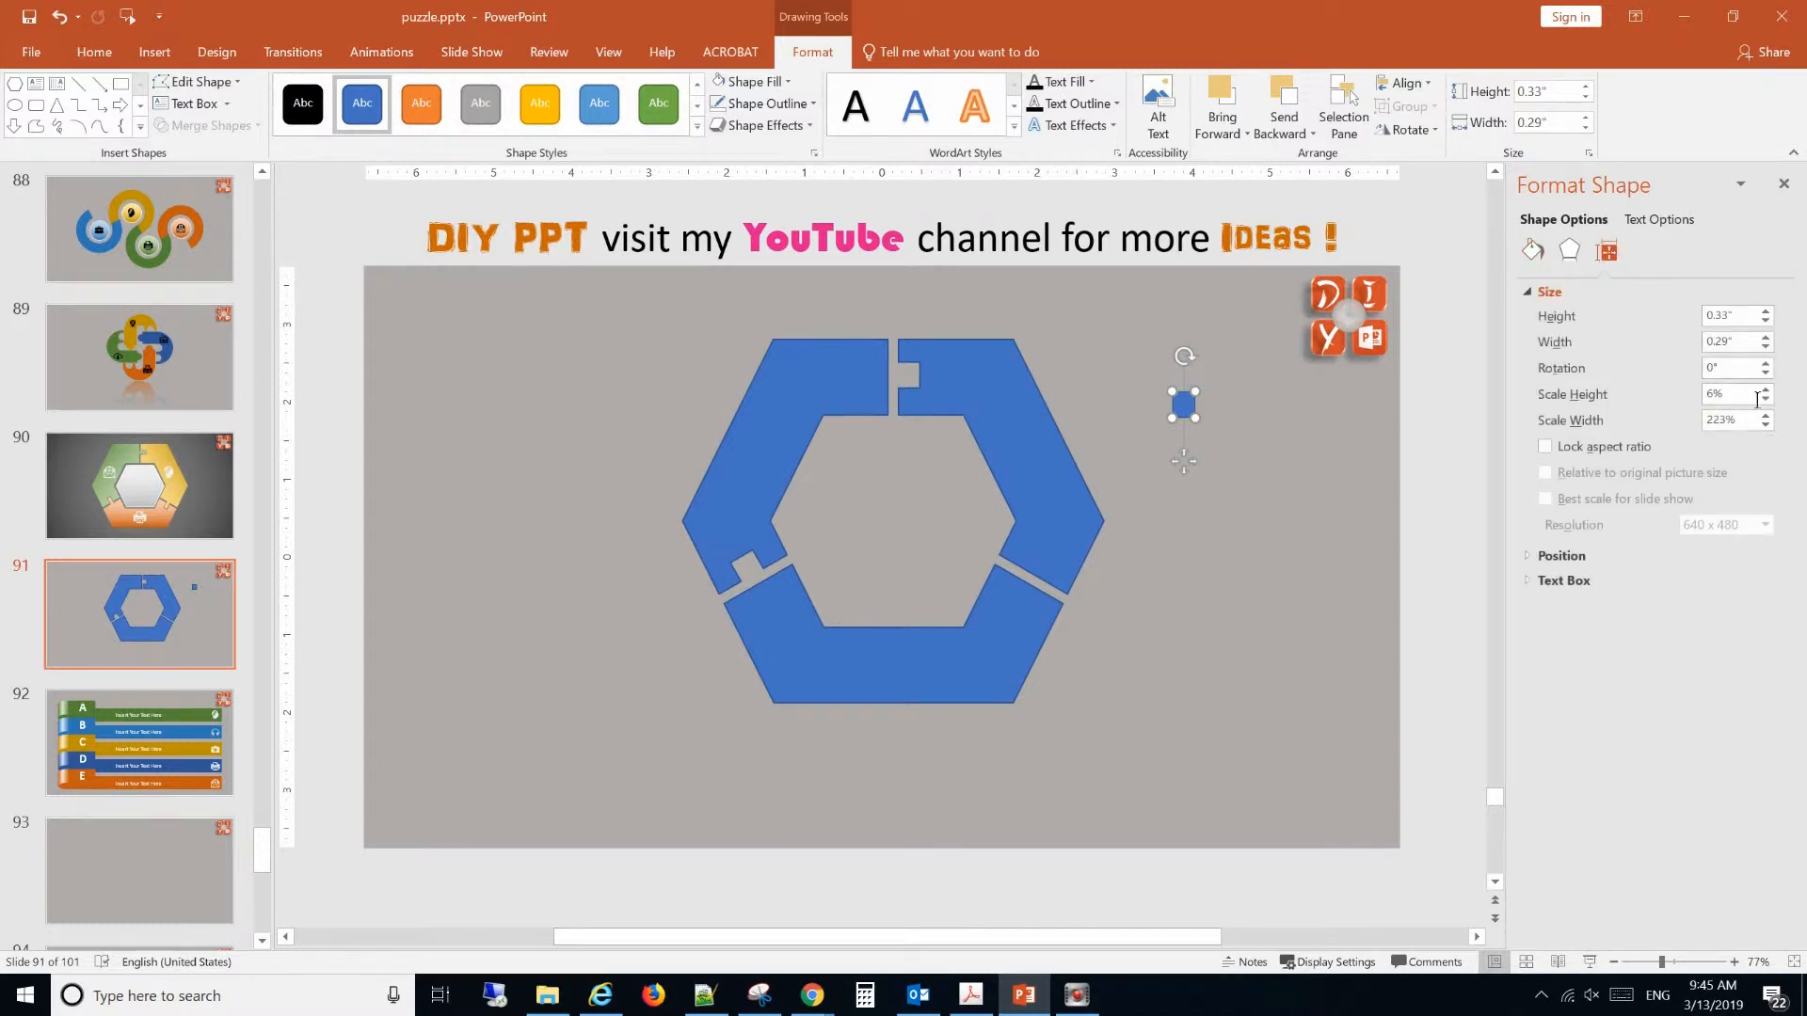
pyautogui.doubleClick(1730, 368)
pyautogui.write('12')
pyautogui.press('Return')
pyautogui.click(1327, 596)
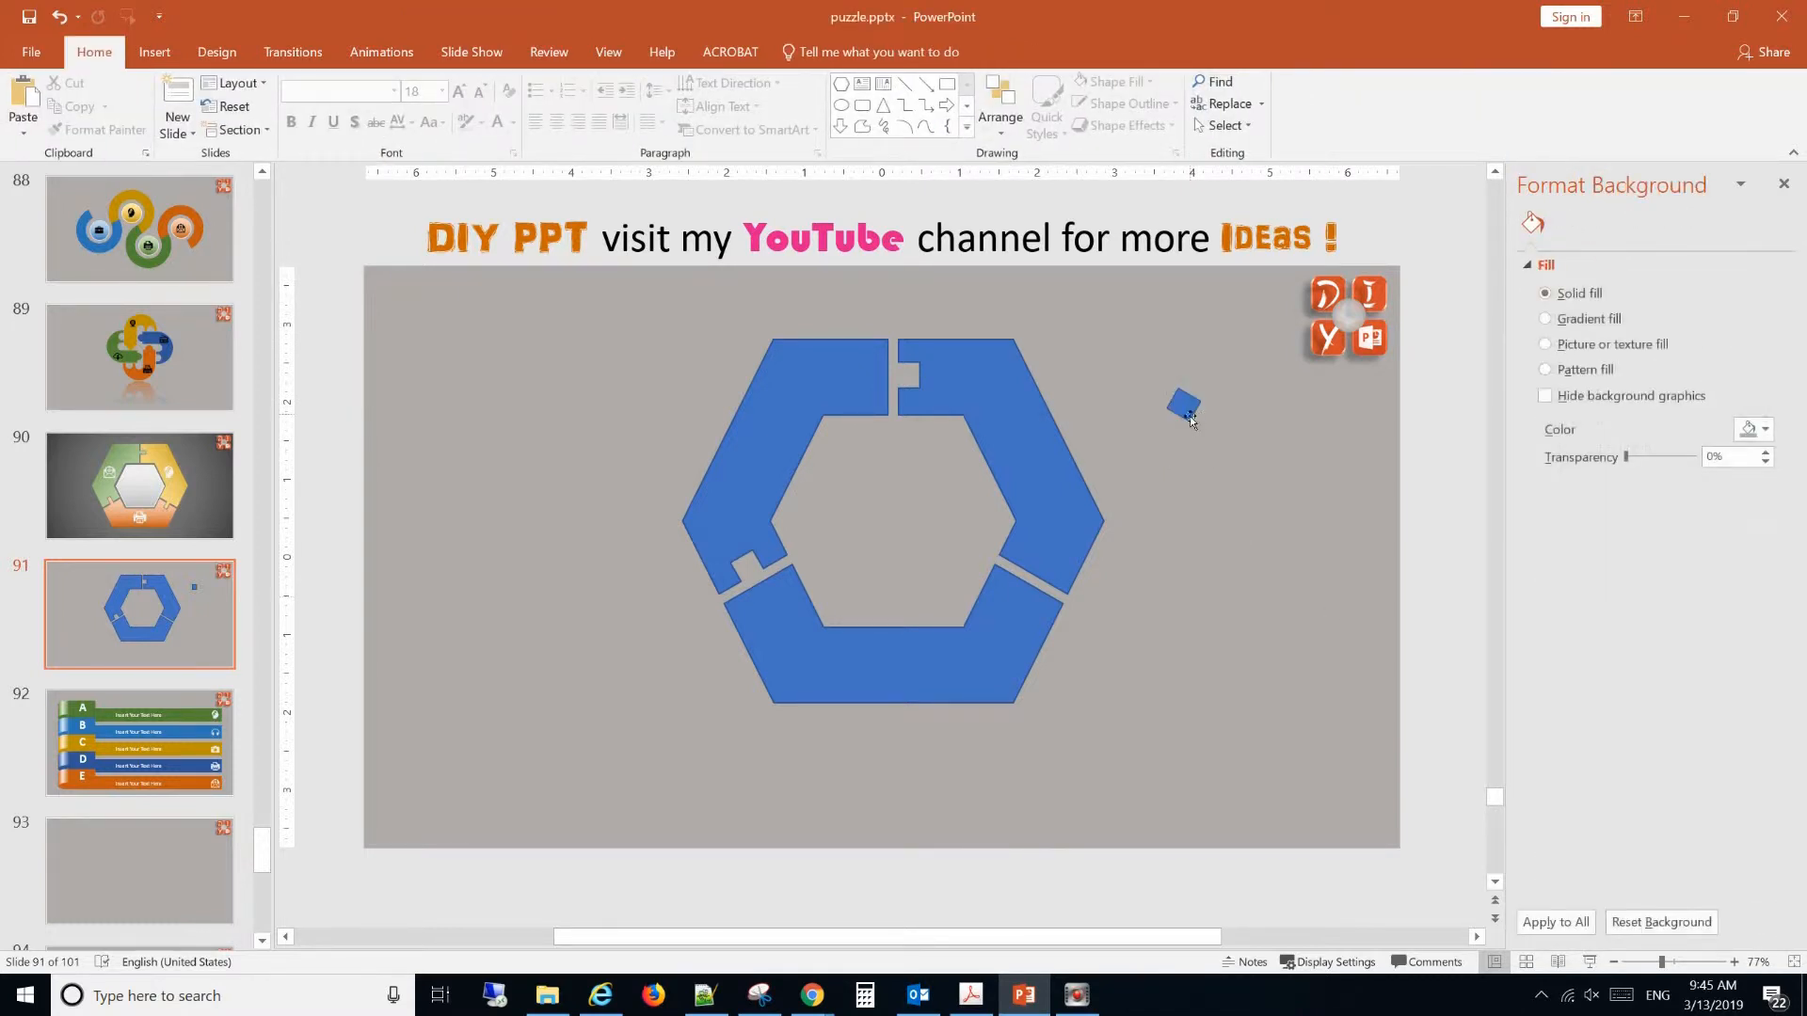
# Place the rotated rectangle on the bottom segment's right end, flush with the edge along the lower-right gap.
pyautogui.click(1188, 412)
pyautogui.moveTo(1187, 411); pyautogui.dragTo(1028, 593)
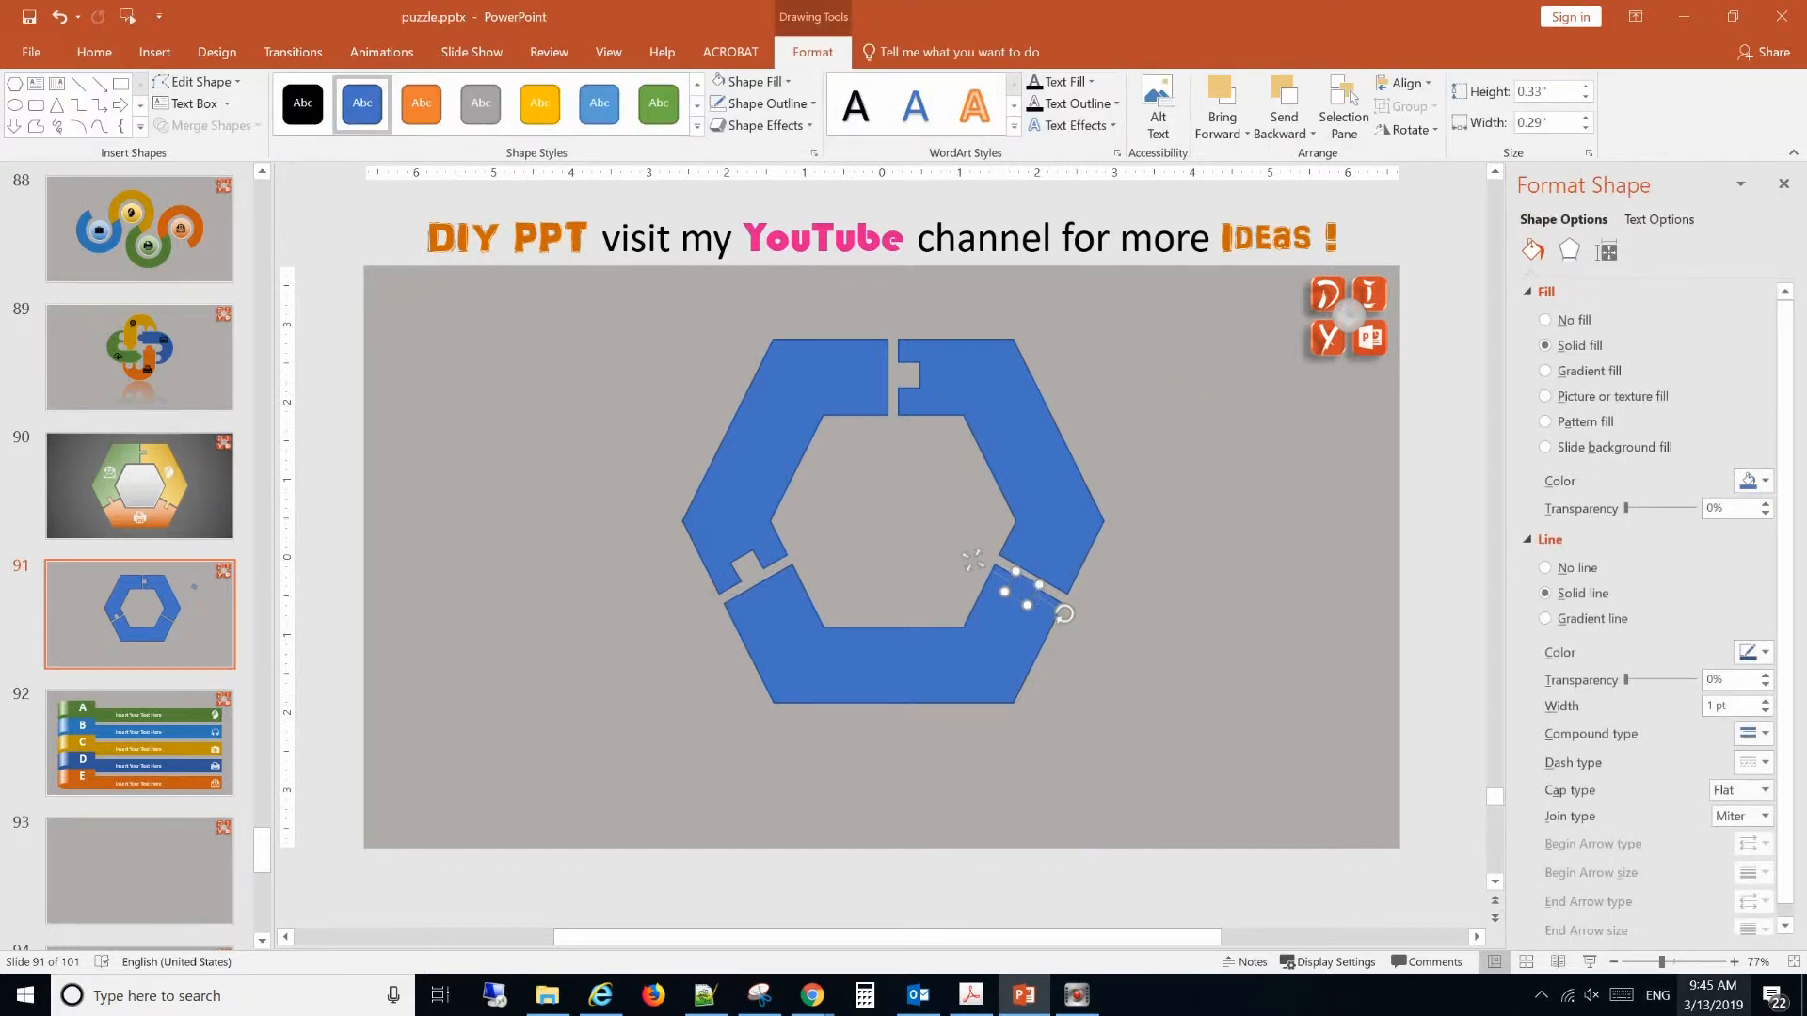
pyautogui.scroll(5, 773, 578)
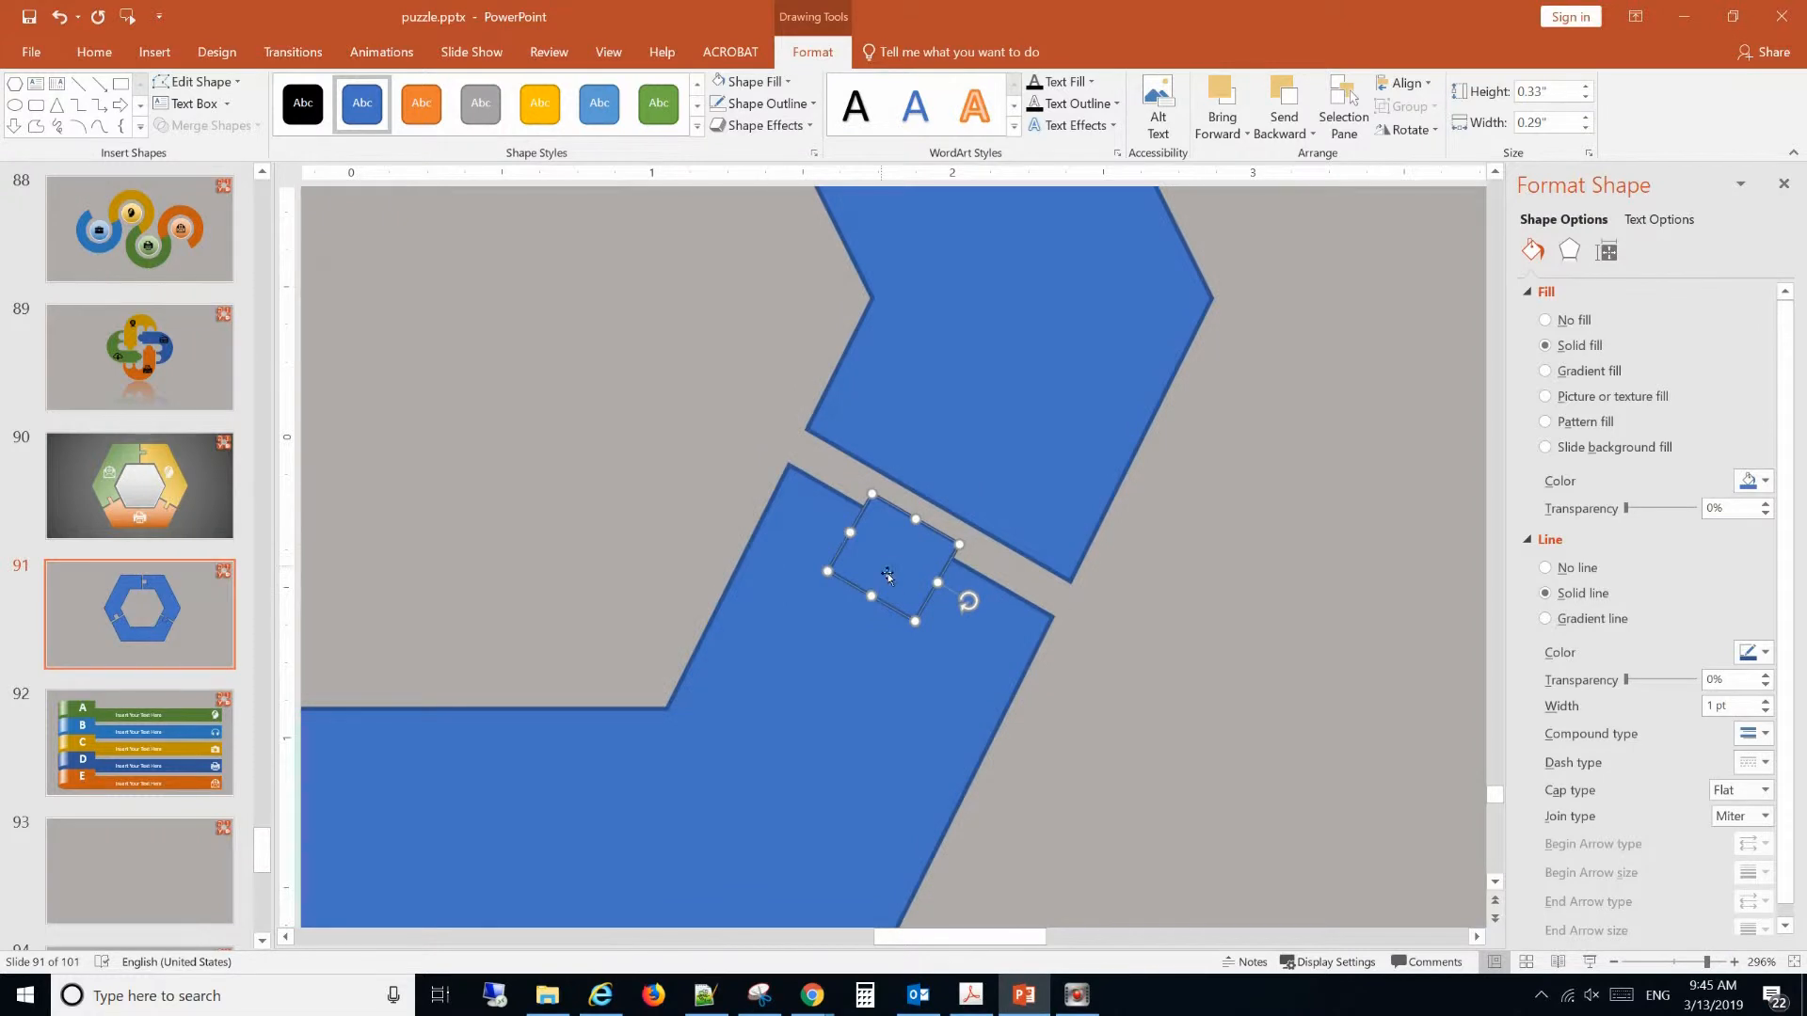
pyautogui.moveTo(889, 569); pyautogui.dragTo(902, 570)
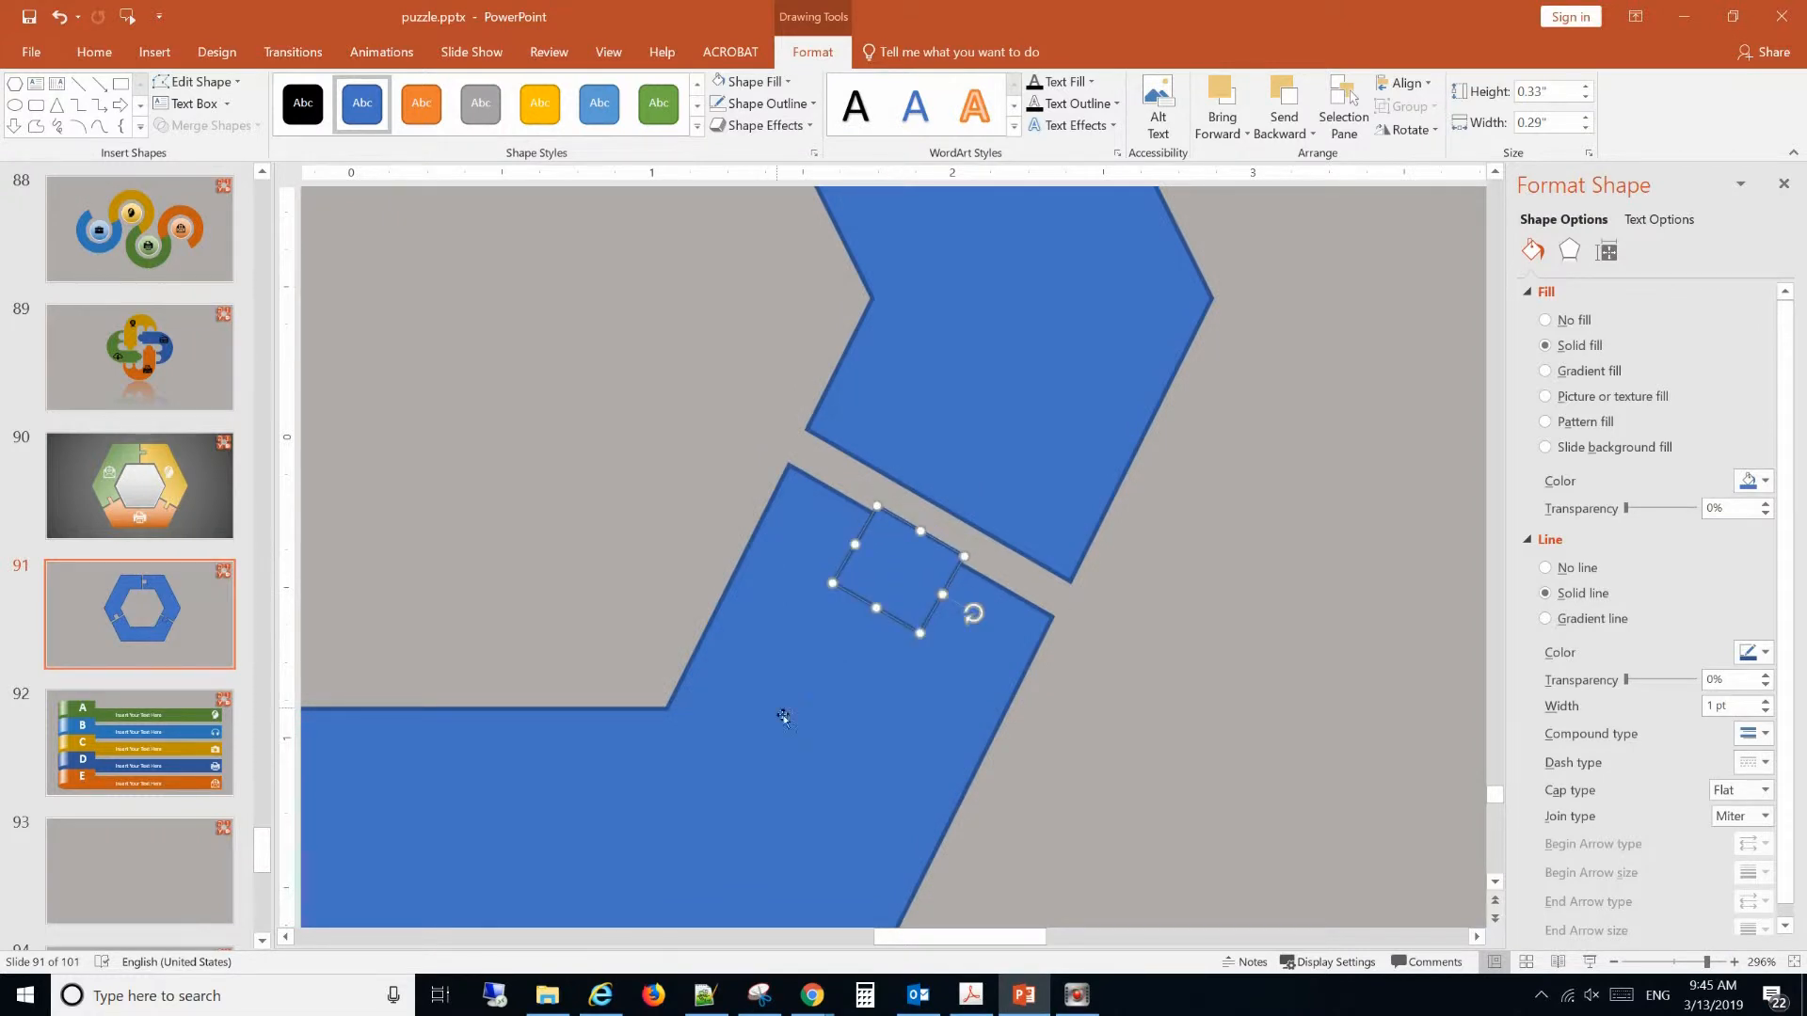
# Subtract the rotated rectangle from the bottom segment to cut a notch at the lower-right gap.
pyautogui.click(772, 710)
pyautogui.keyDown('shift'); pyautogui.click(922, 604); pyautogui.keyUp('shift')
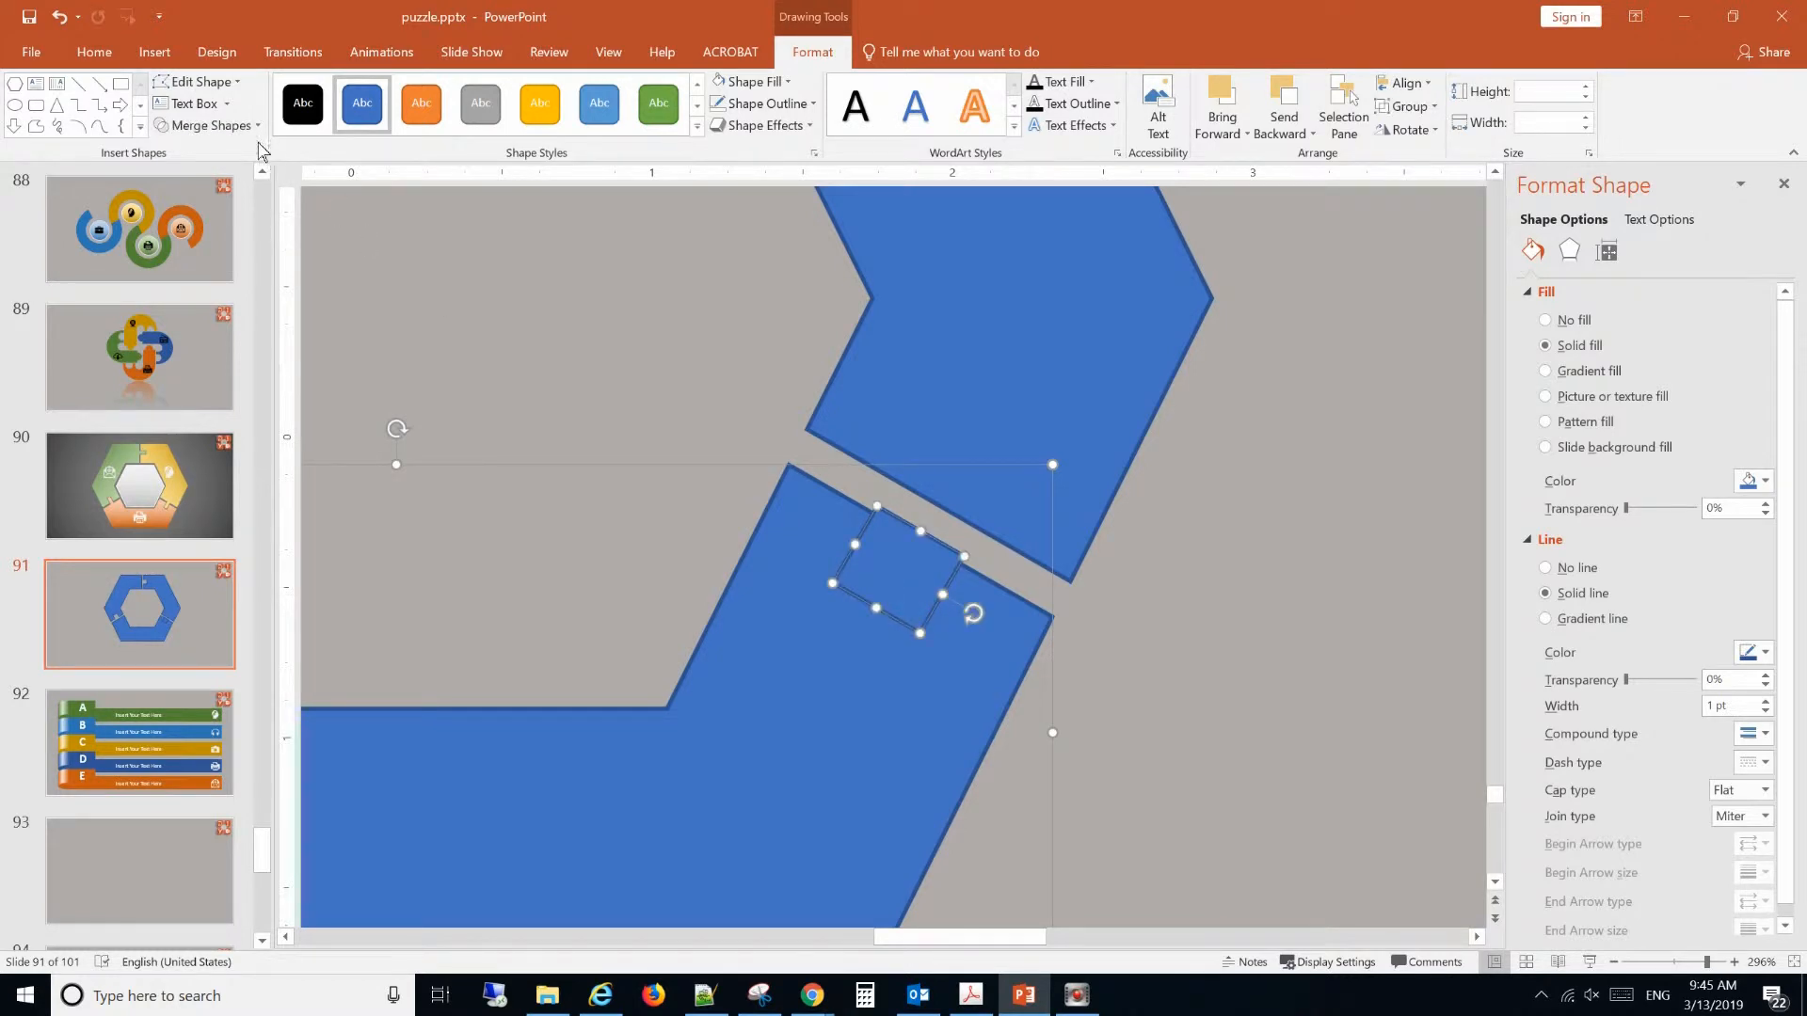
pyautogui.click(207, 126)
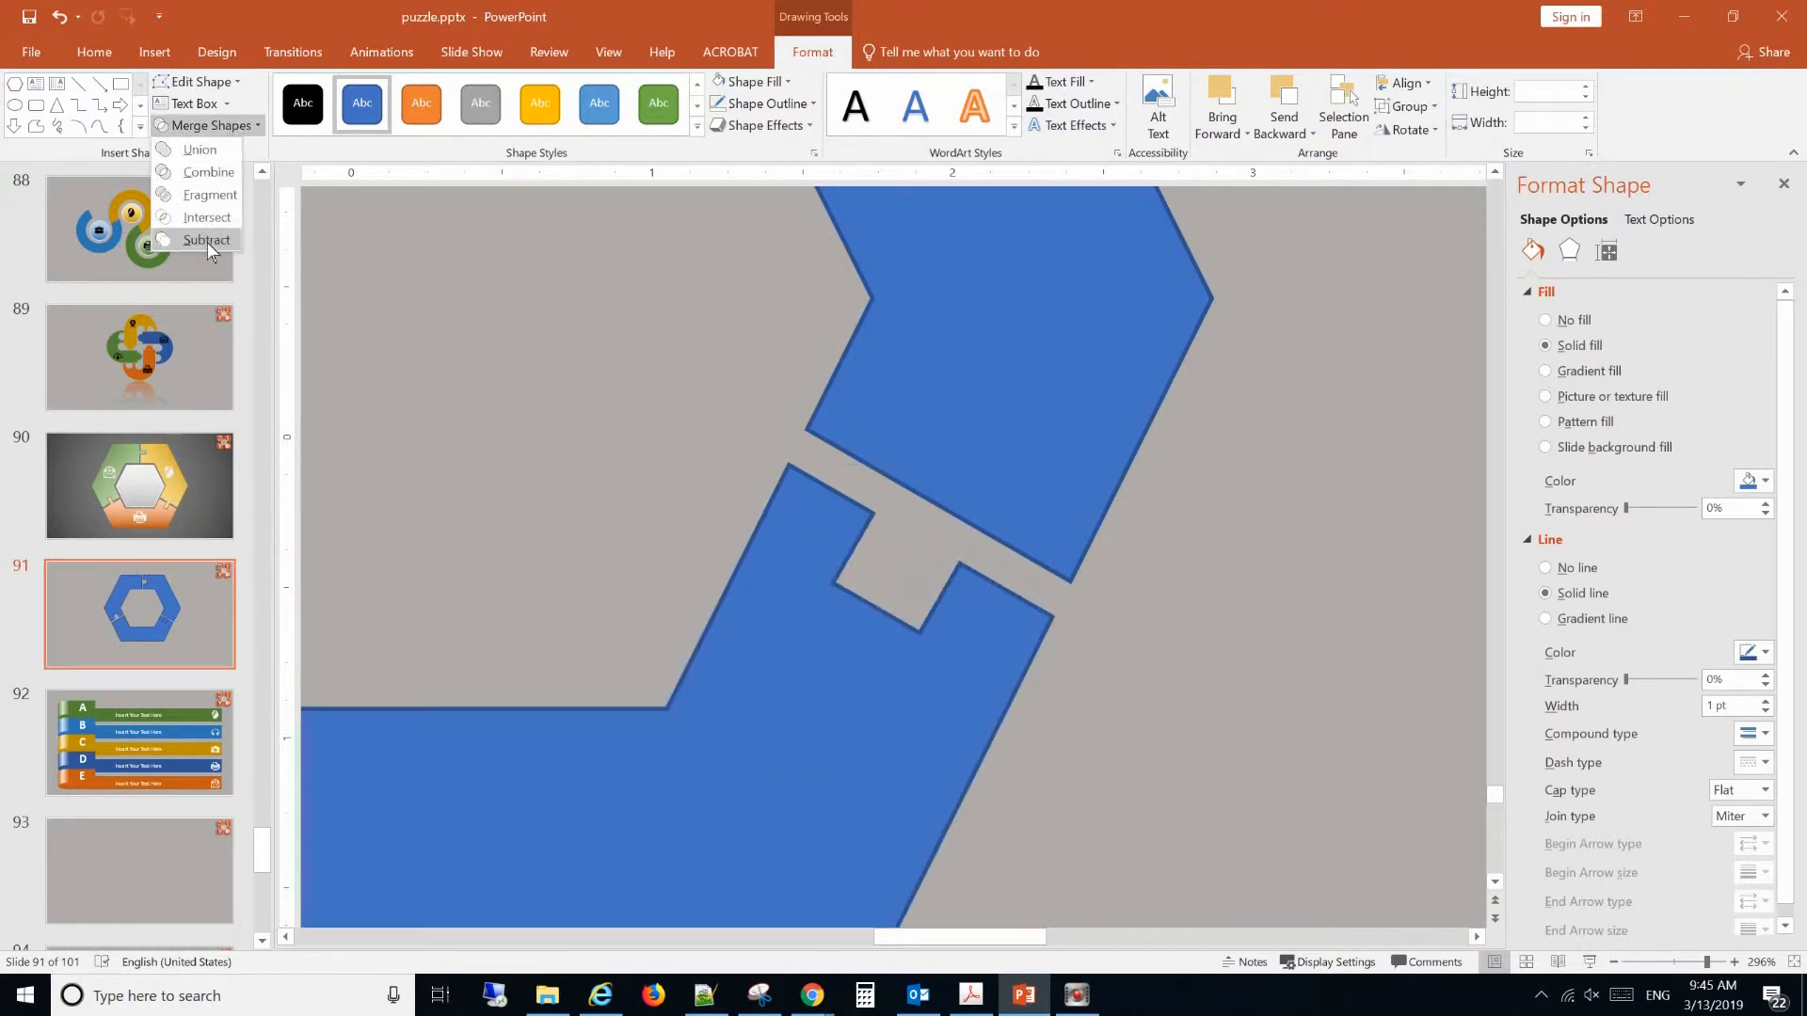
pyautogui.click(207, 240)
pyautogui.click(1268, 600)
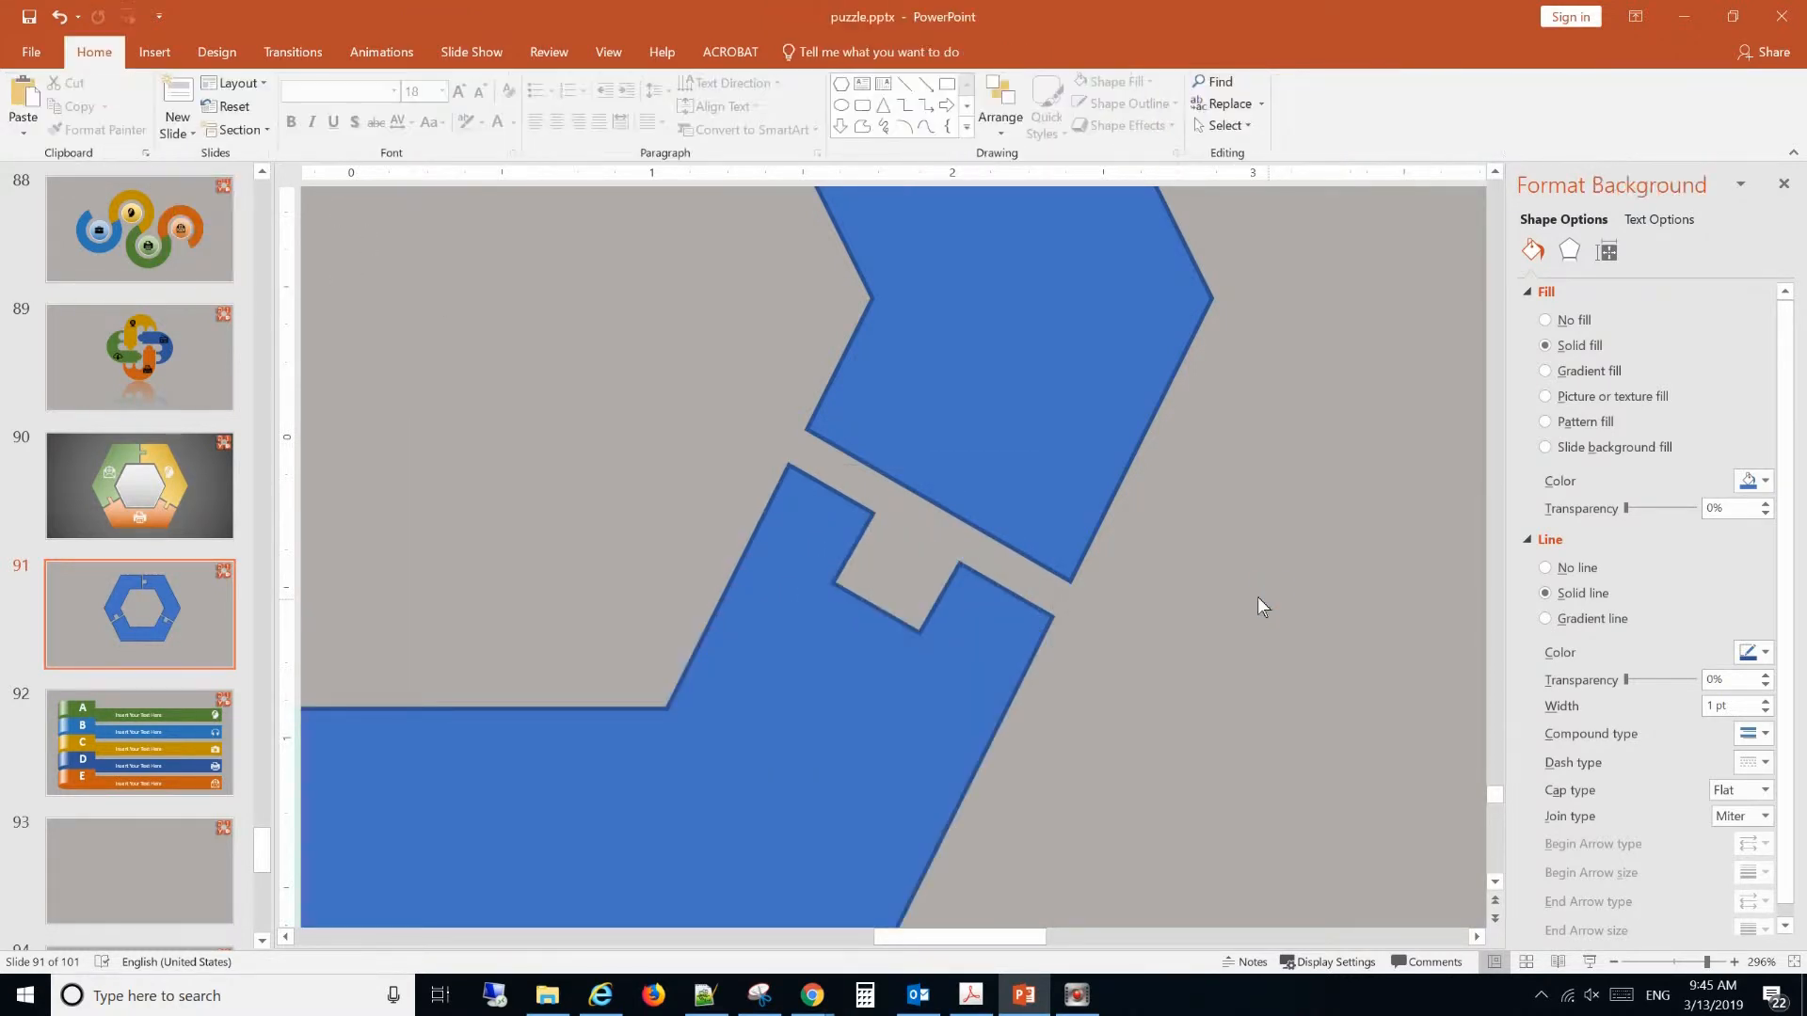
# Draw a rectangle about 0.44" wide and 0.25" high across the top gap into the notch, and place two copies beside the ring.
pyautogui.click(156, 53)
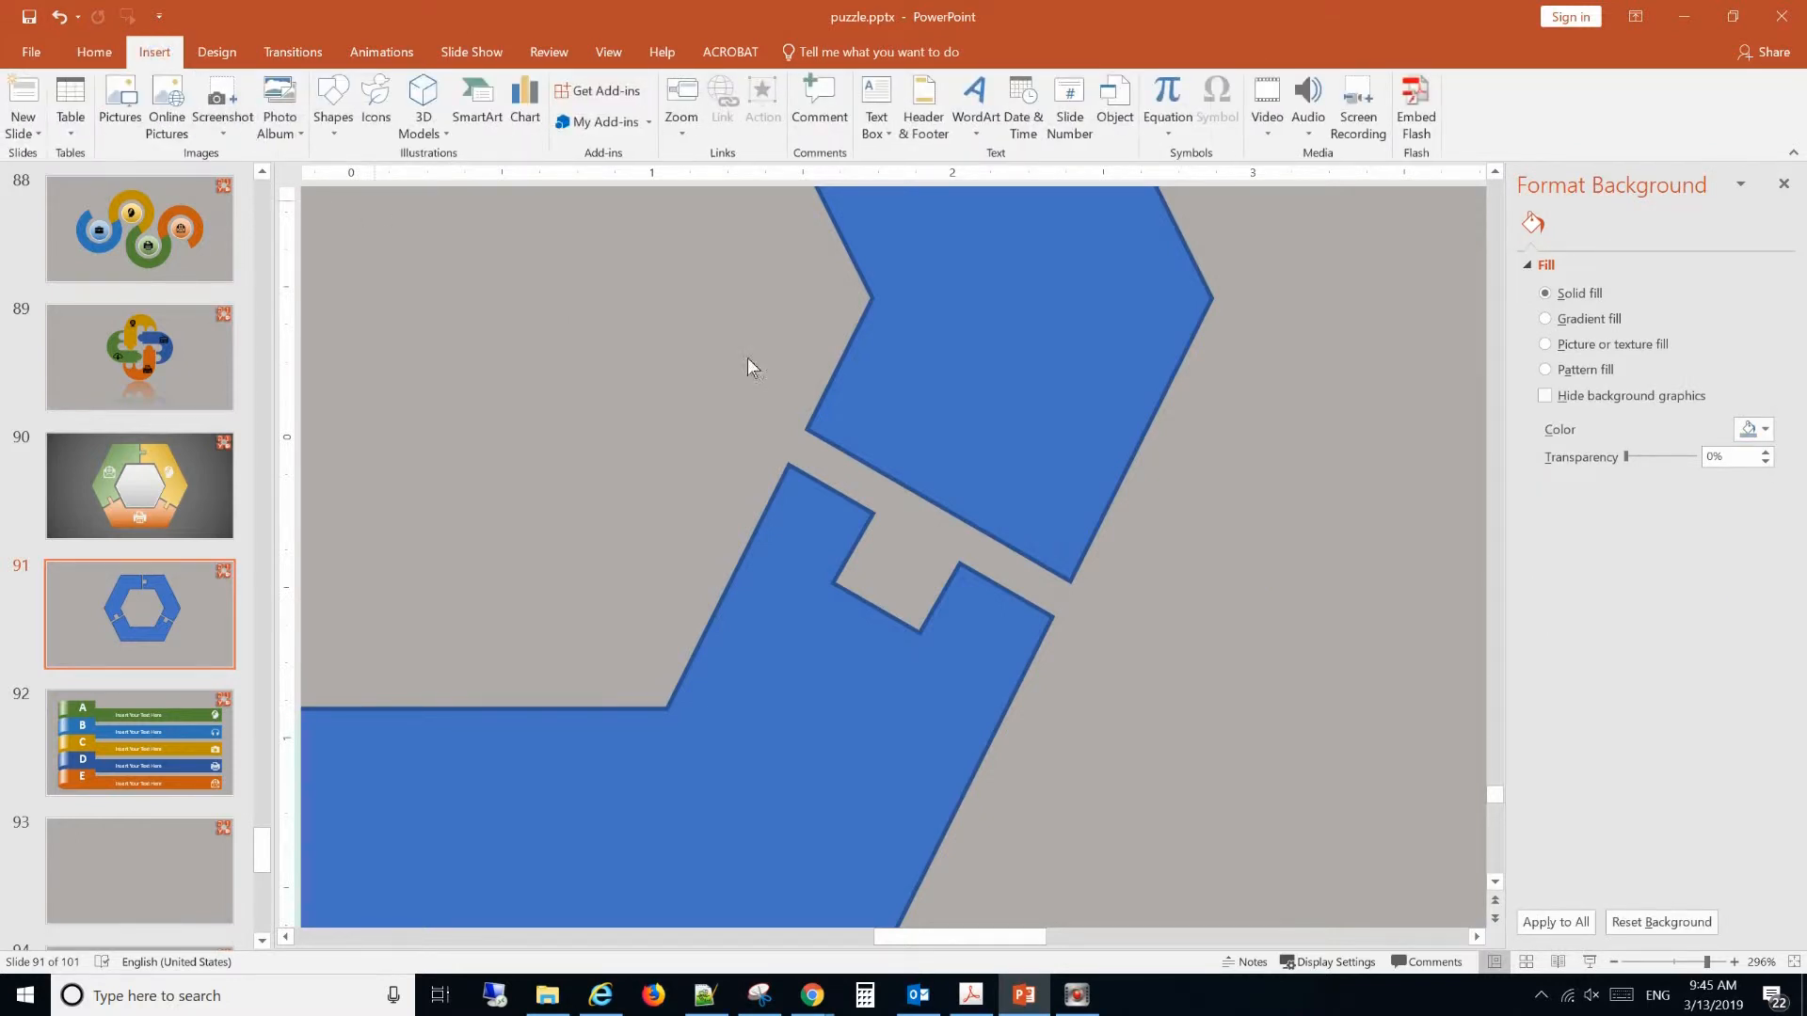
pyautogui.scroll(-10, 938, 388)
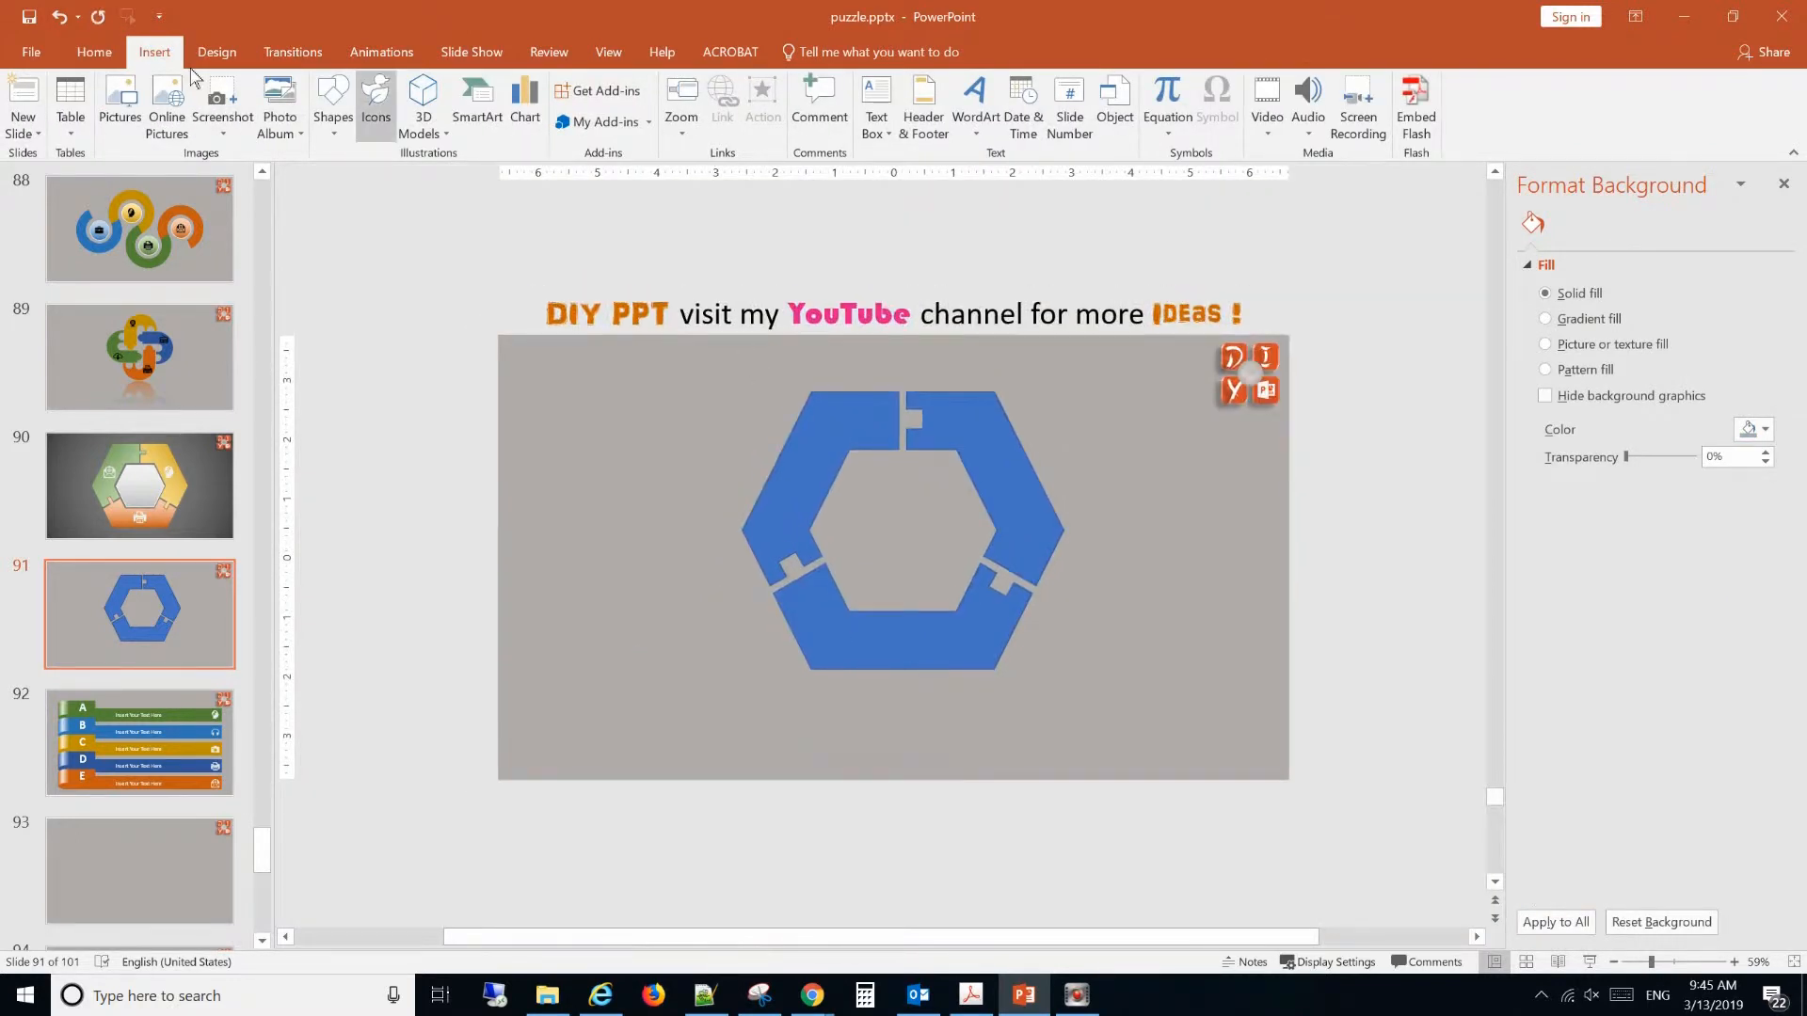
pyautogui.click(334, 109)
pyautogui.click(428, 173)
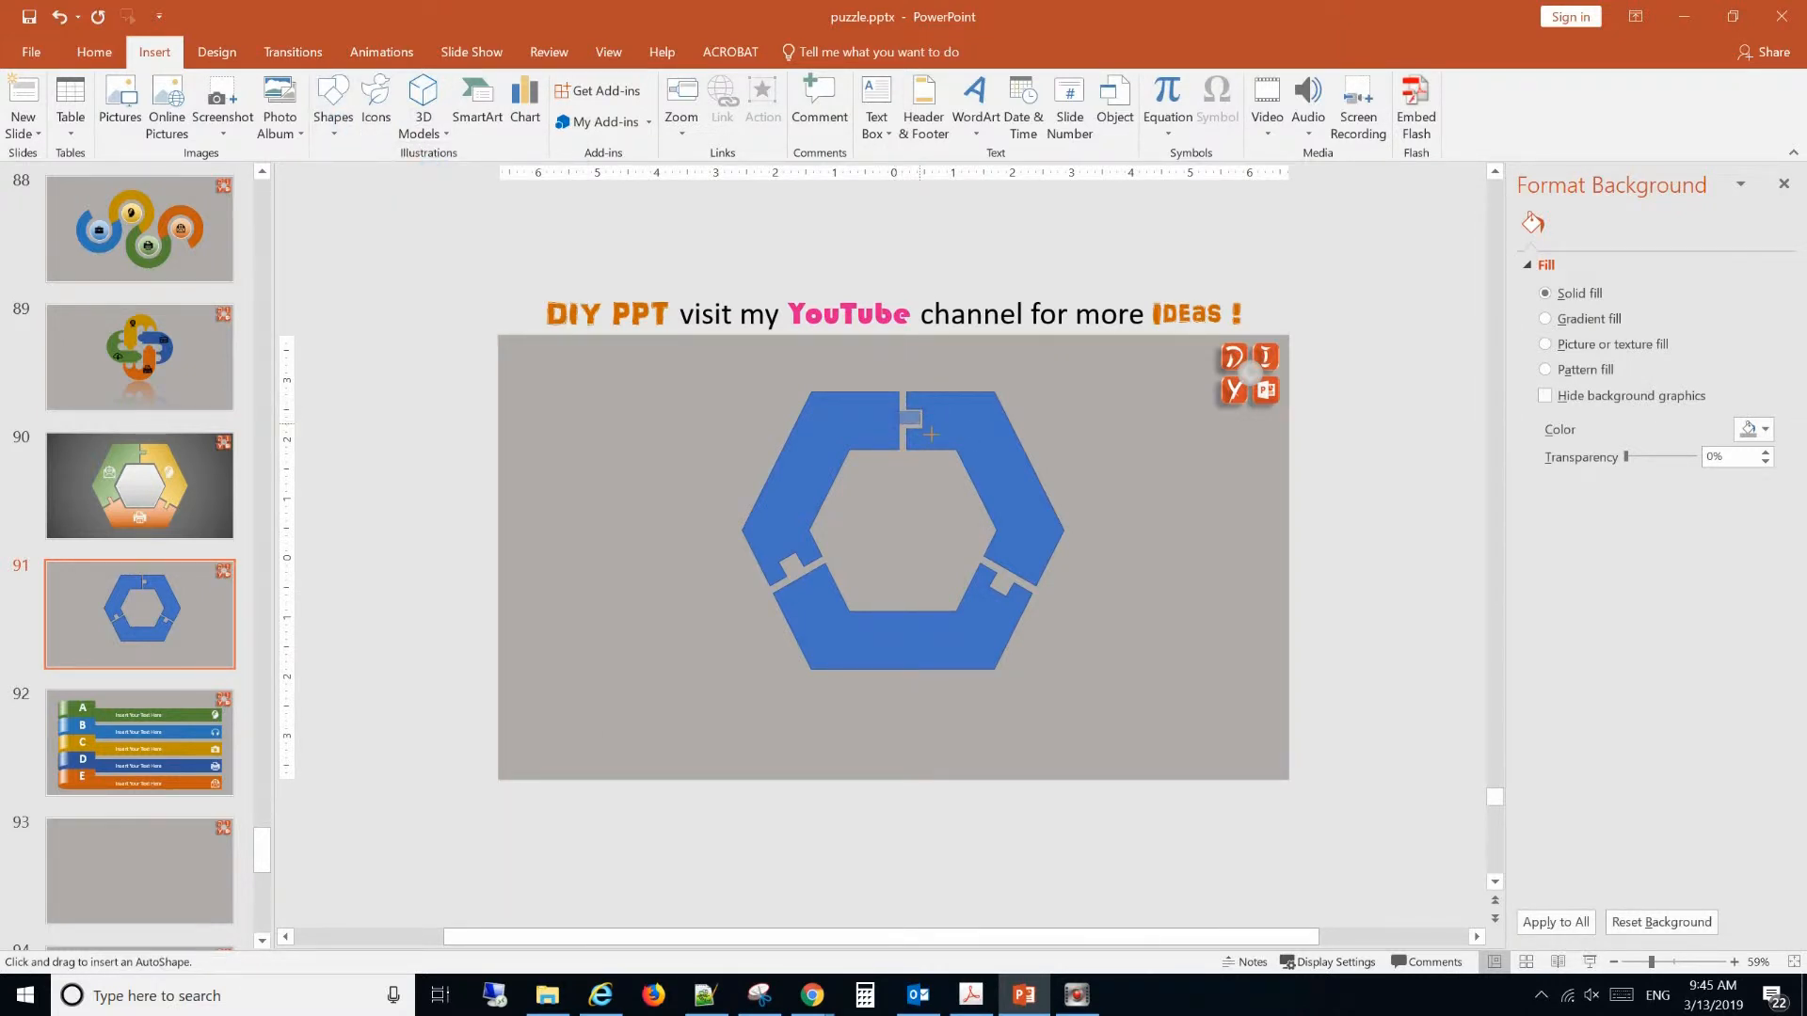
pyautogui.moveTo(931, 438)
pyautogui.mouseDown()
pyautogui.moveTo(1108, 434)
pyautogui.moveTo(1150, 501)
pyautogui.mouseUp()
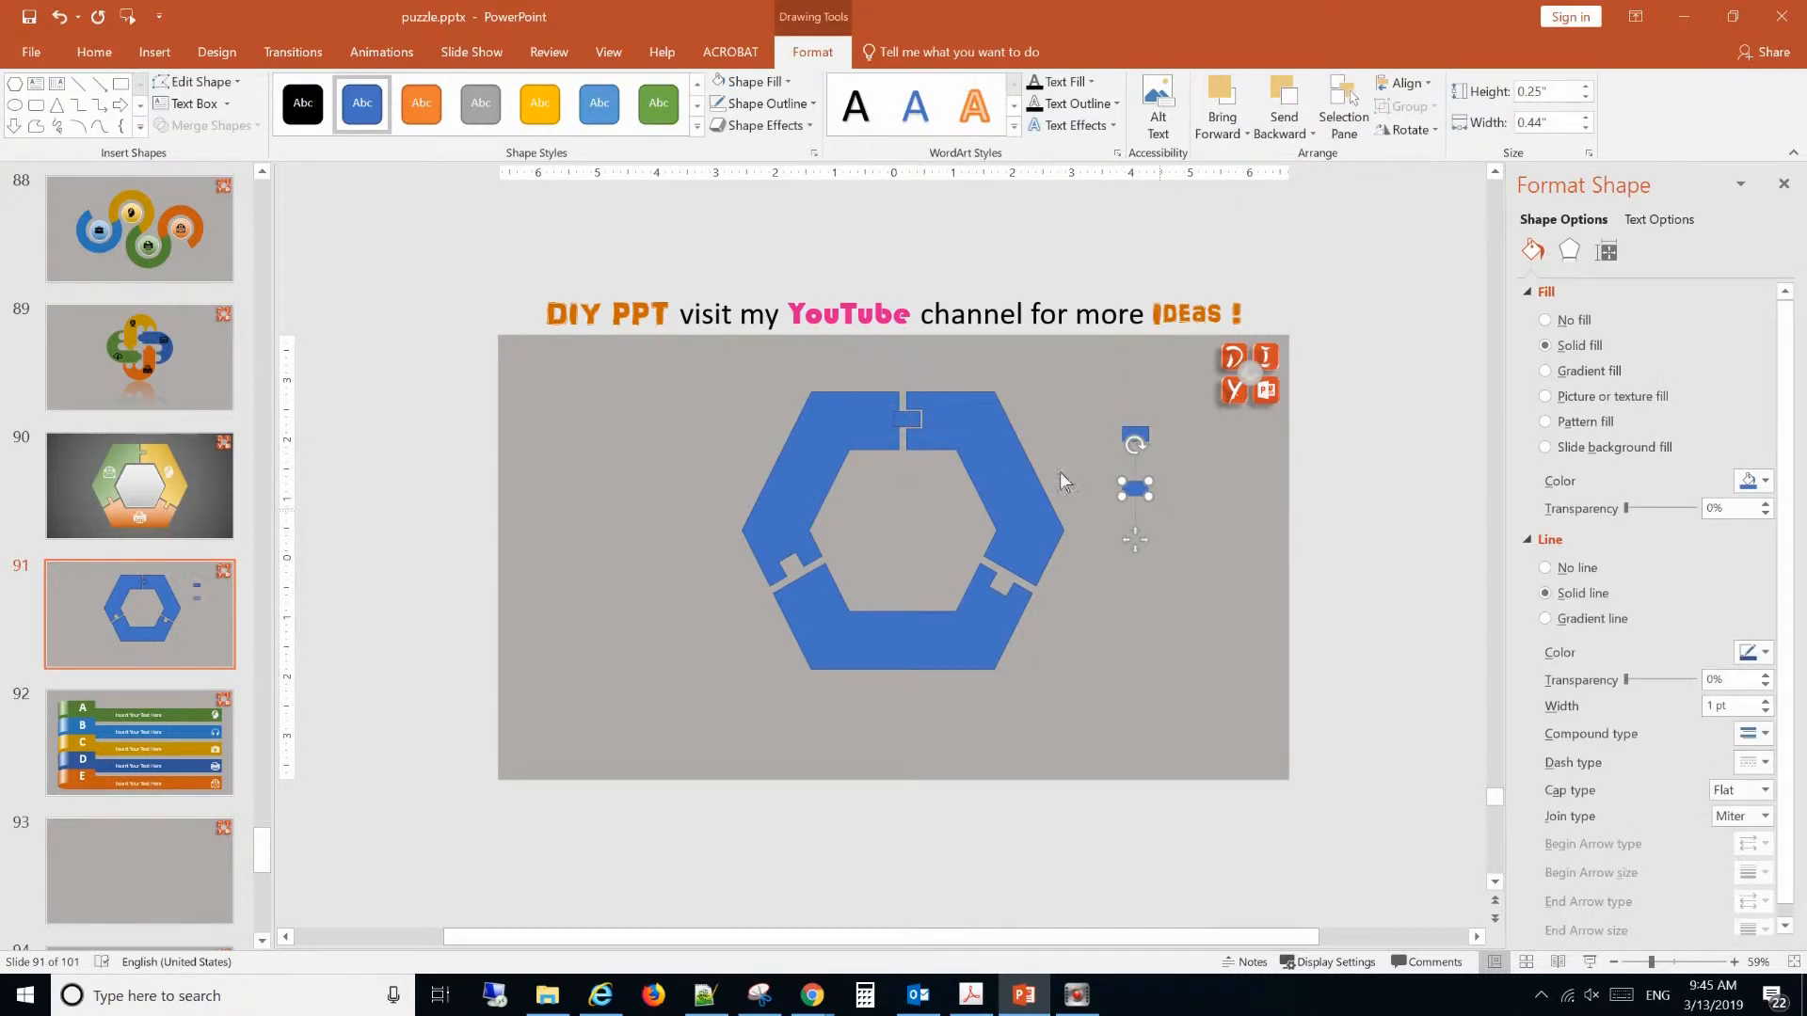
# Fine-tune the small rectangle's position so it overlaps the left segment and sits evenly spaced inside the top notch.
pyautogui.click(906, 420)
pyautogui.click(1691, 962)
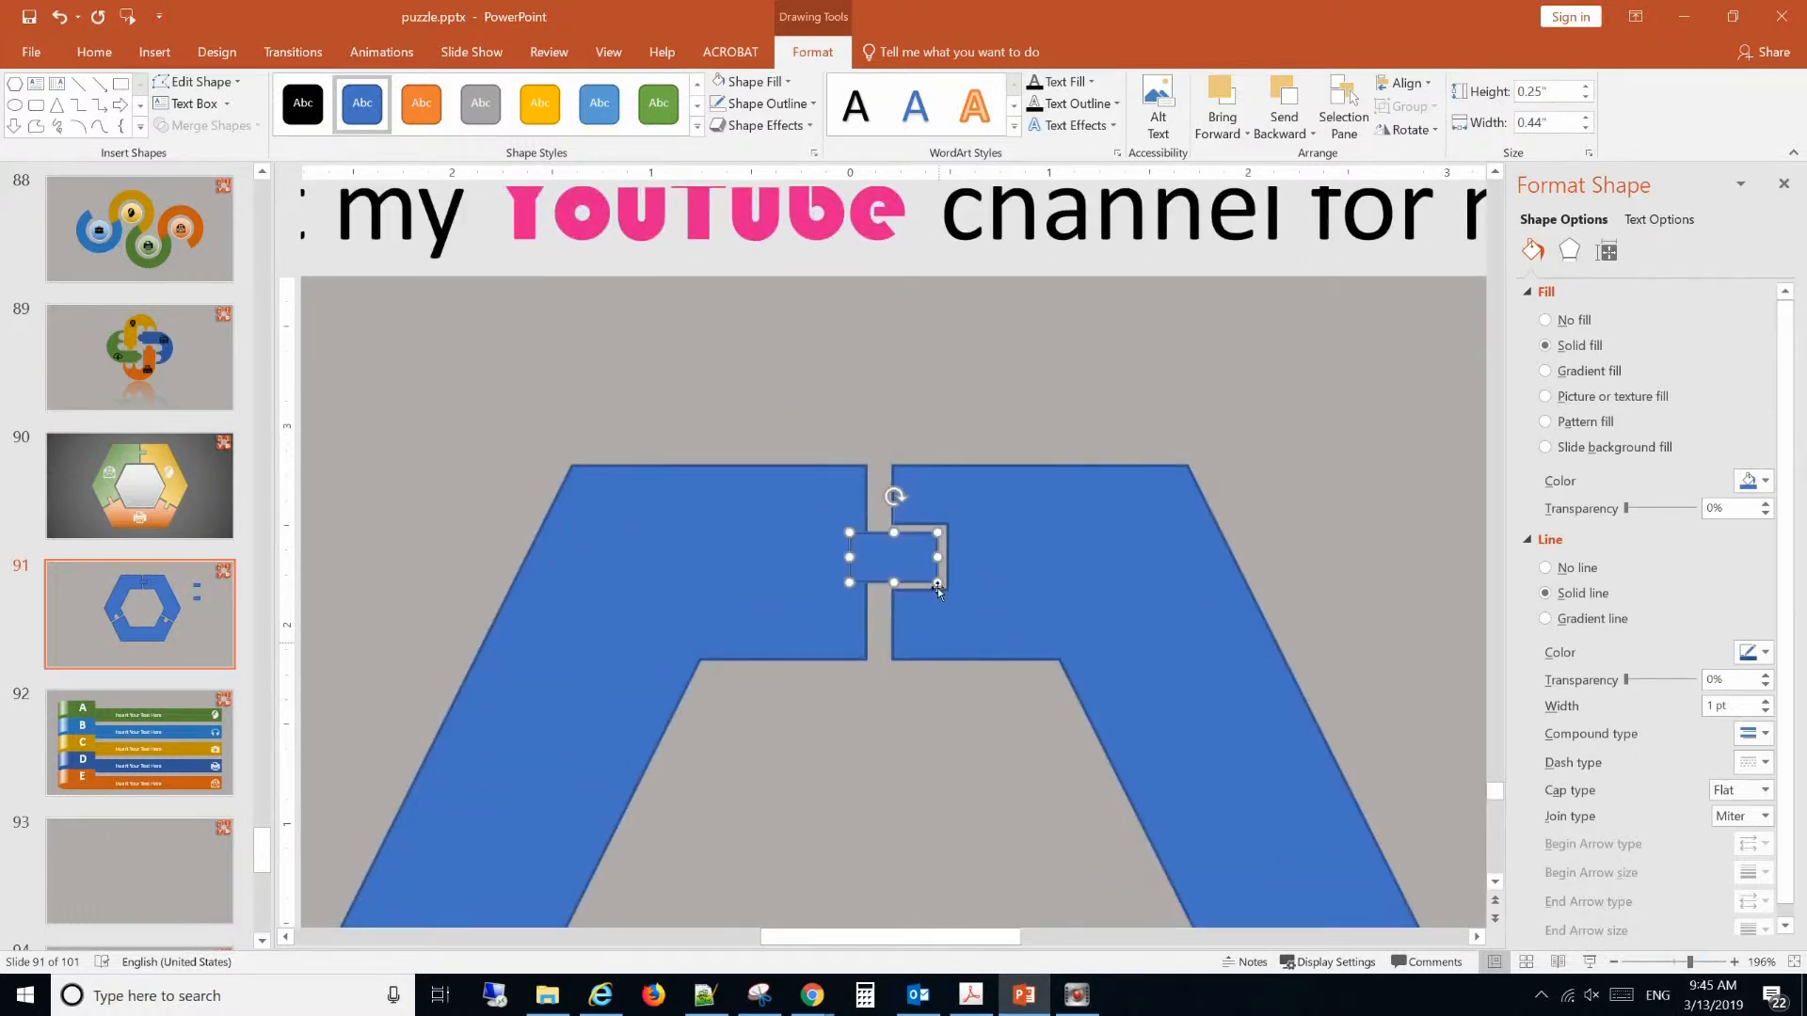
pyautogui.moveTo(911, 573); pyautogui.dragTo(910, 569)
pyautogui.hotkey('ctrl', 'Up')
pyautogui.hotkey('ctrl', 'Right')
pyautogui.click(1398, 568)
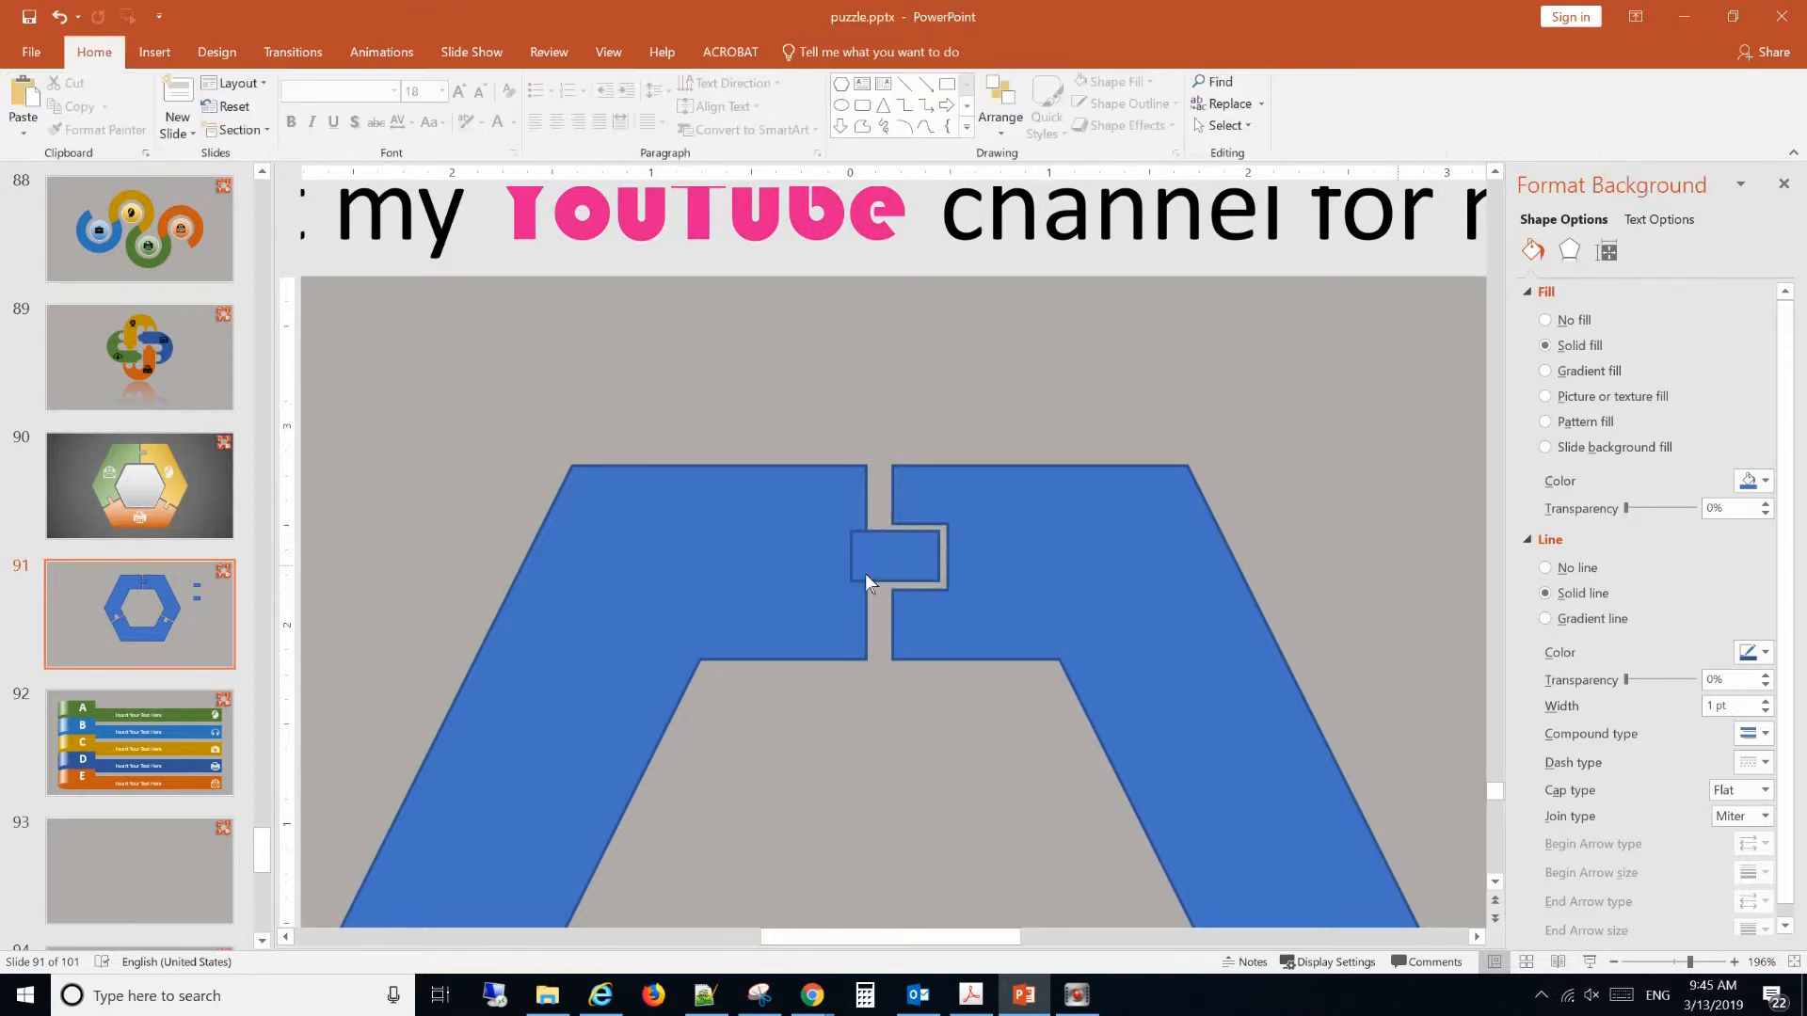
# Unite the left segment with the small rectangle to form a puzzle tab in the top notch.
pyautogui.click(781, 579)
pyautogui.keyDown('shift'); pyautogui.click(920, 562); pyautogui.keyUp('shift')
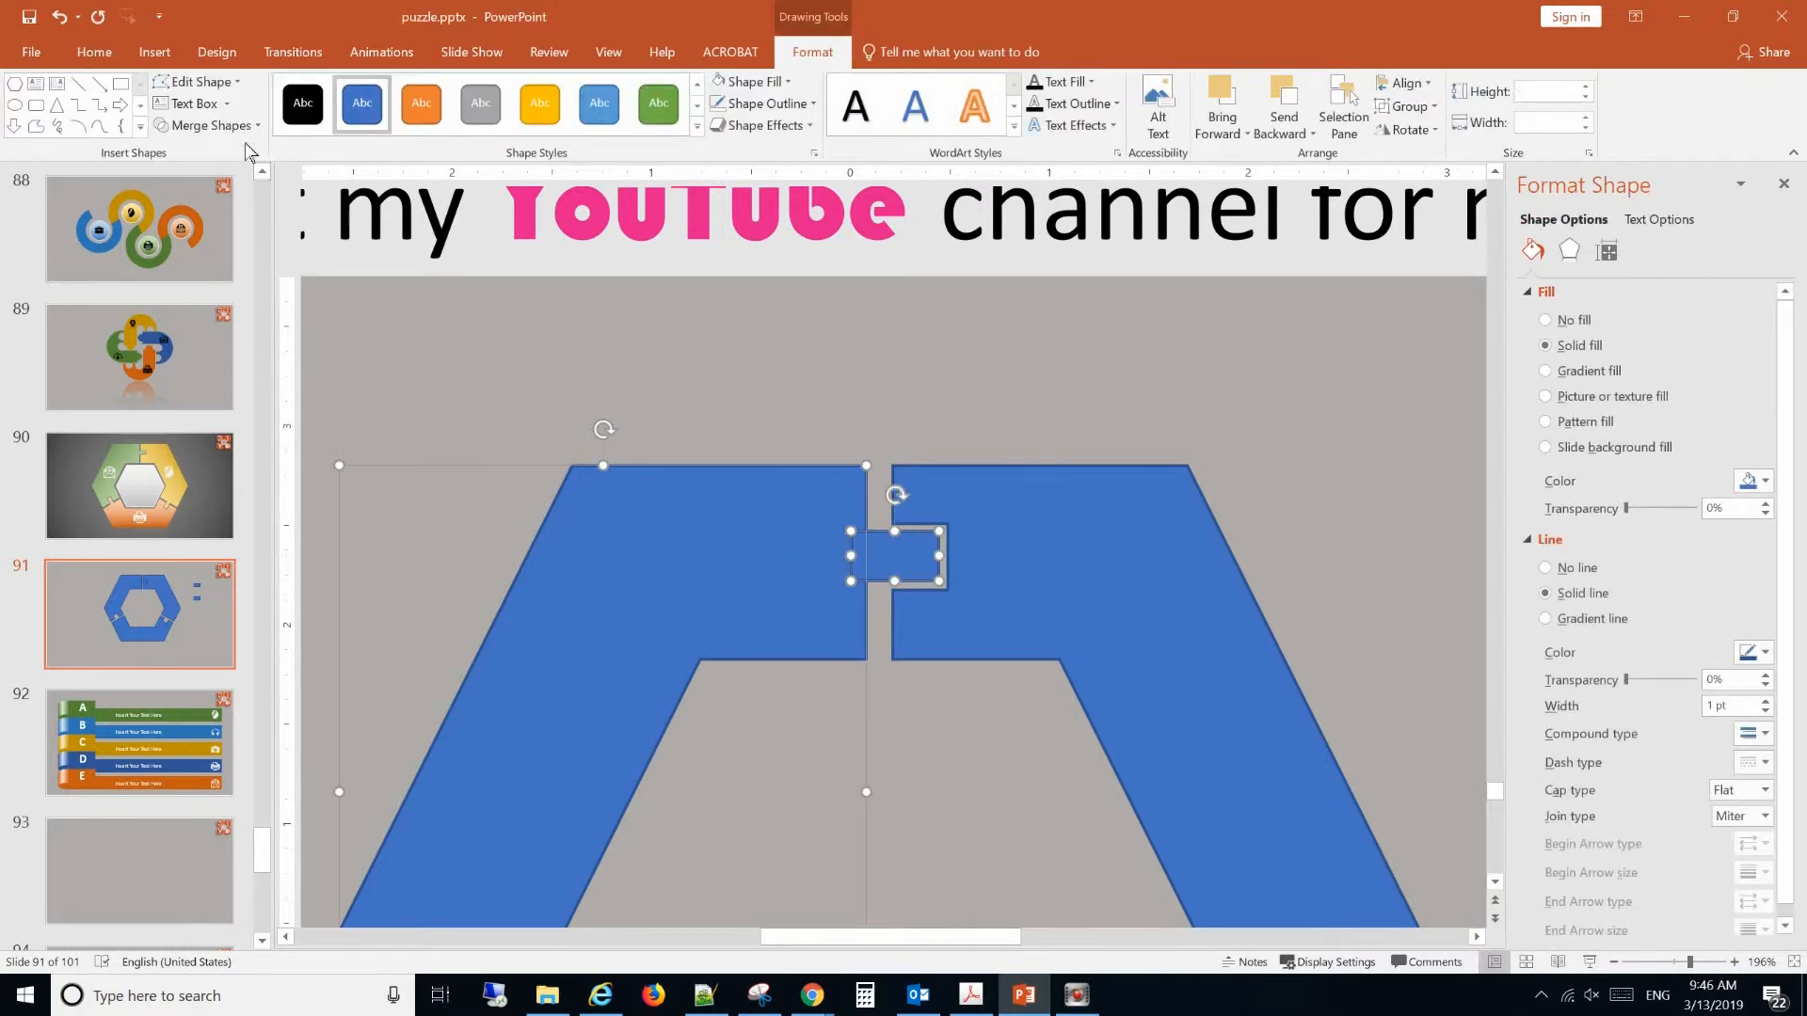
pyautogui.click(207, 125)
pyautogui.click(199, 150)
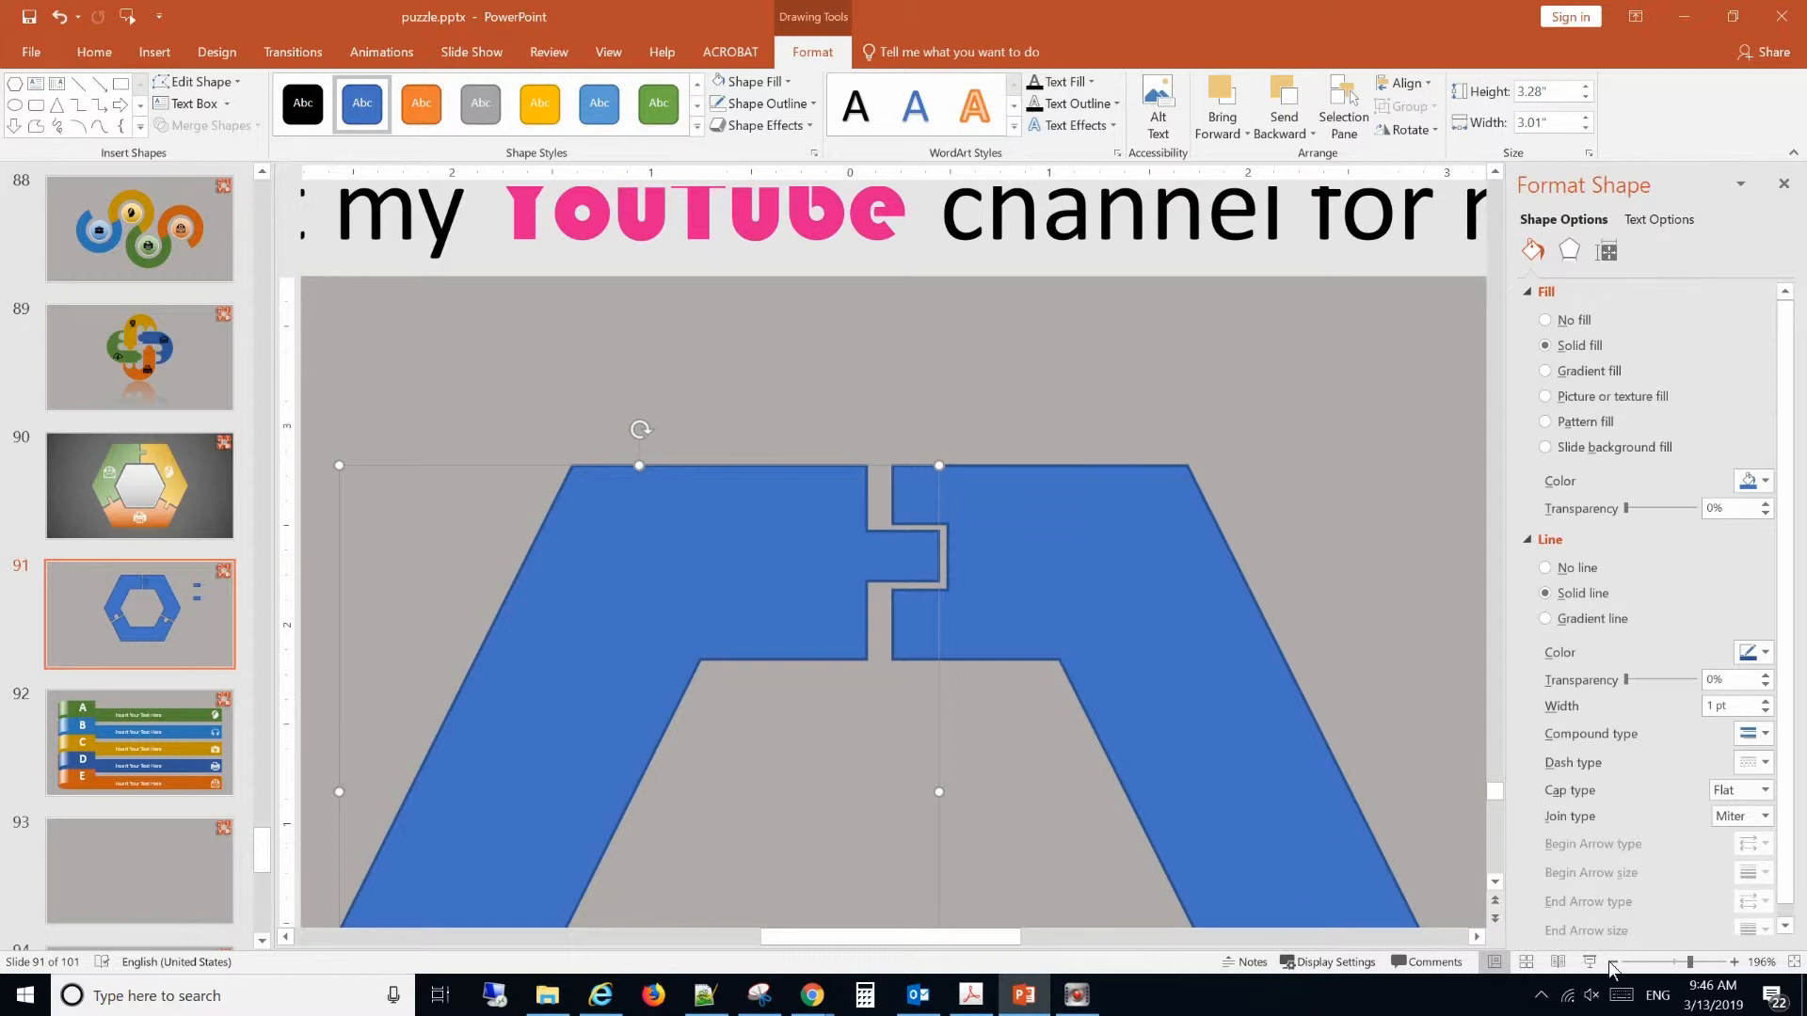
# Set the rotation of the upper spare rectangle beside the ring to 60°.
pyautogui.click(1652, 962)
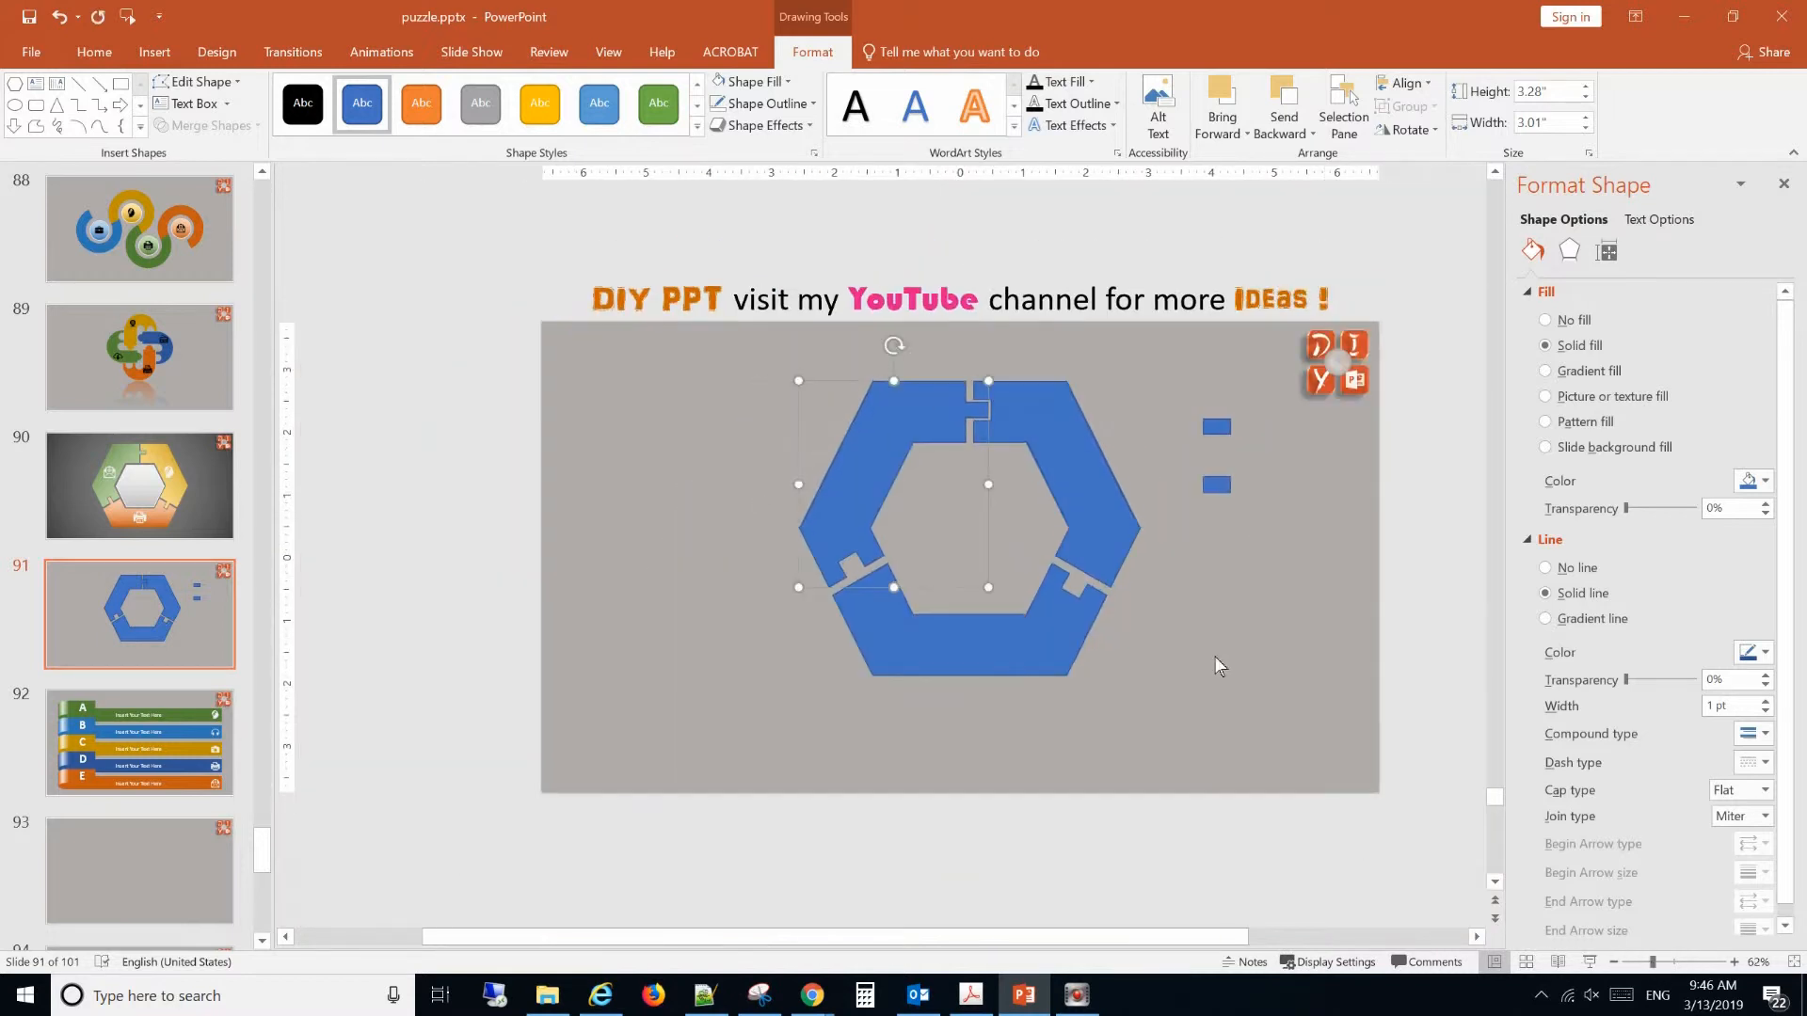
pyautogui.click(1217, 428)
pyautogui.click(1608, 250)
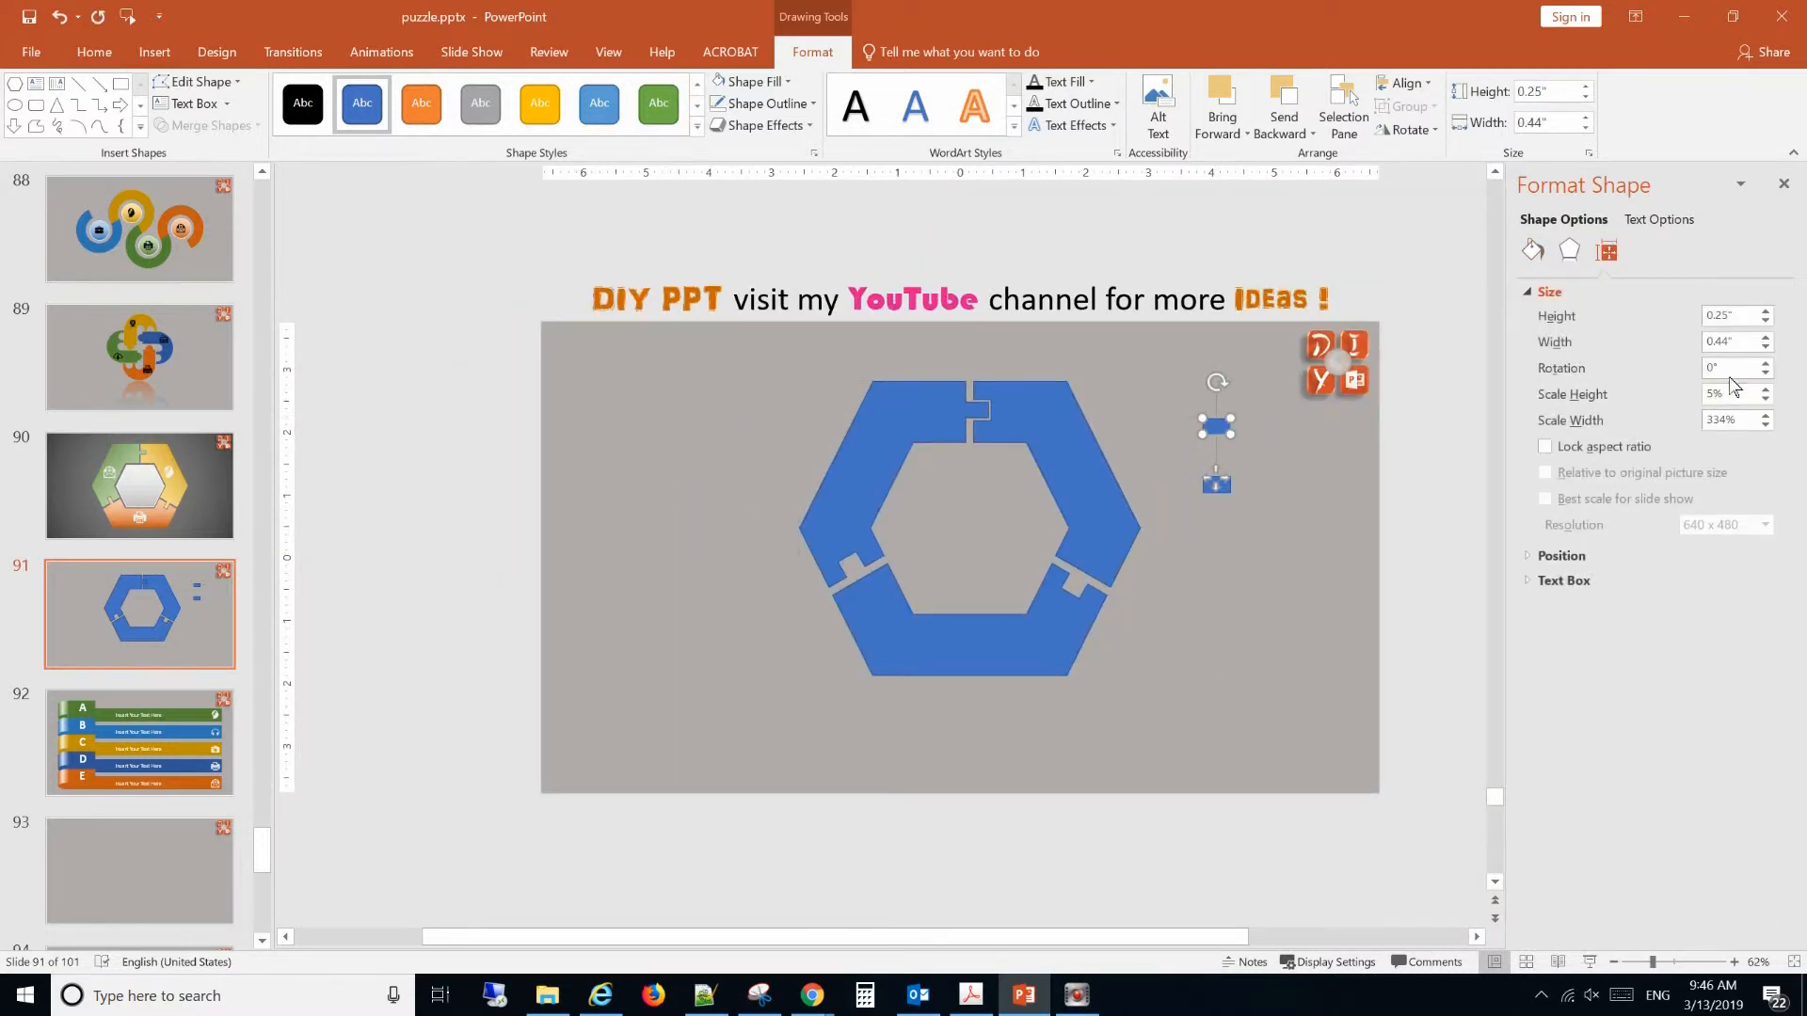
pyautogui.doubleClick(1727, 367)
pyautogui.write('60')
pyautogui.click(1353, 606)
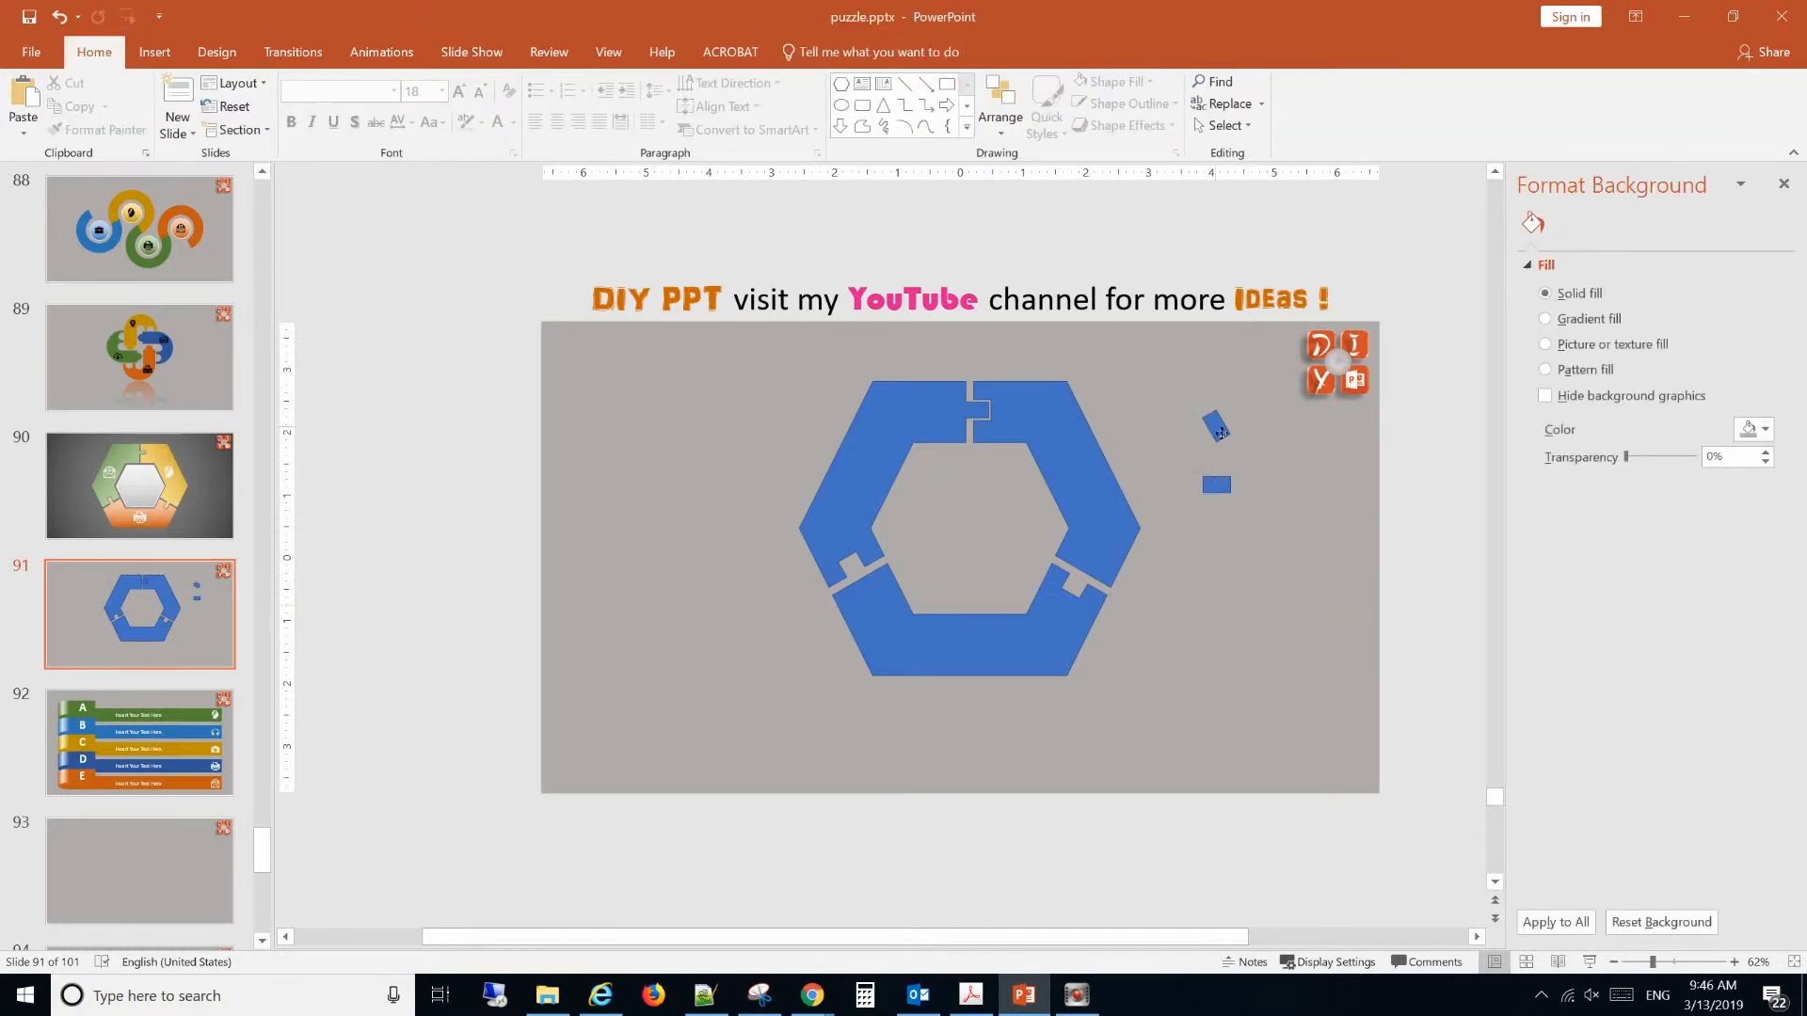
# Place the 60° rectangle in the lower-left notch, overlapping the bottom segment and with an even gap around it.
pyautogui.moveTo(1224, 435); pyautogui.dragTo(865, 585)
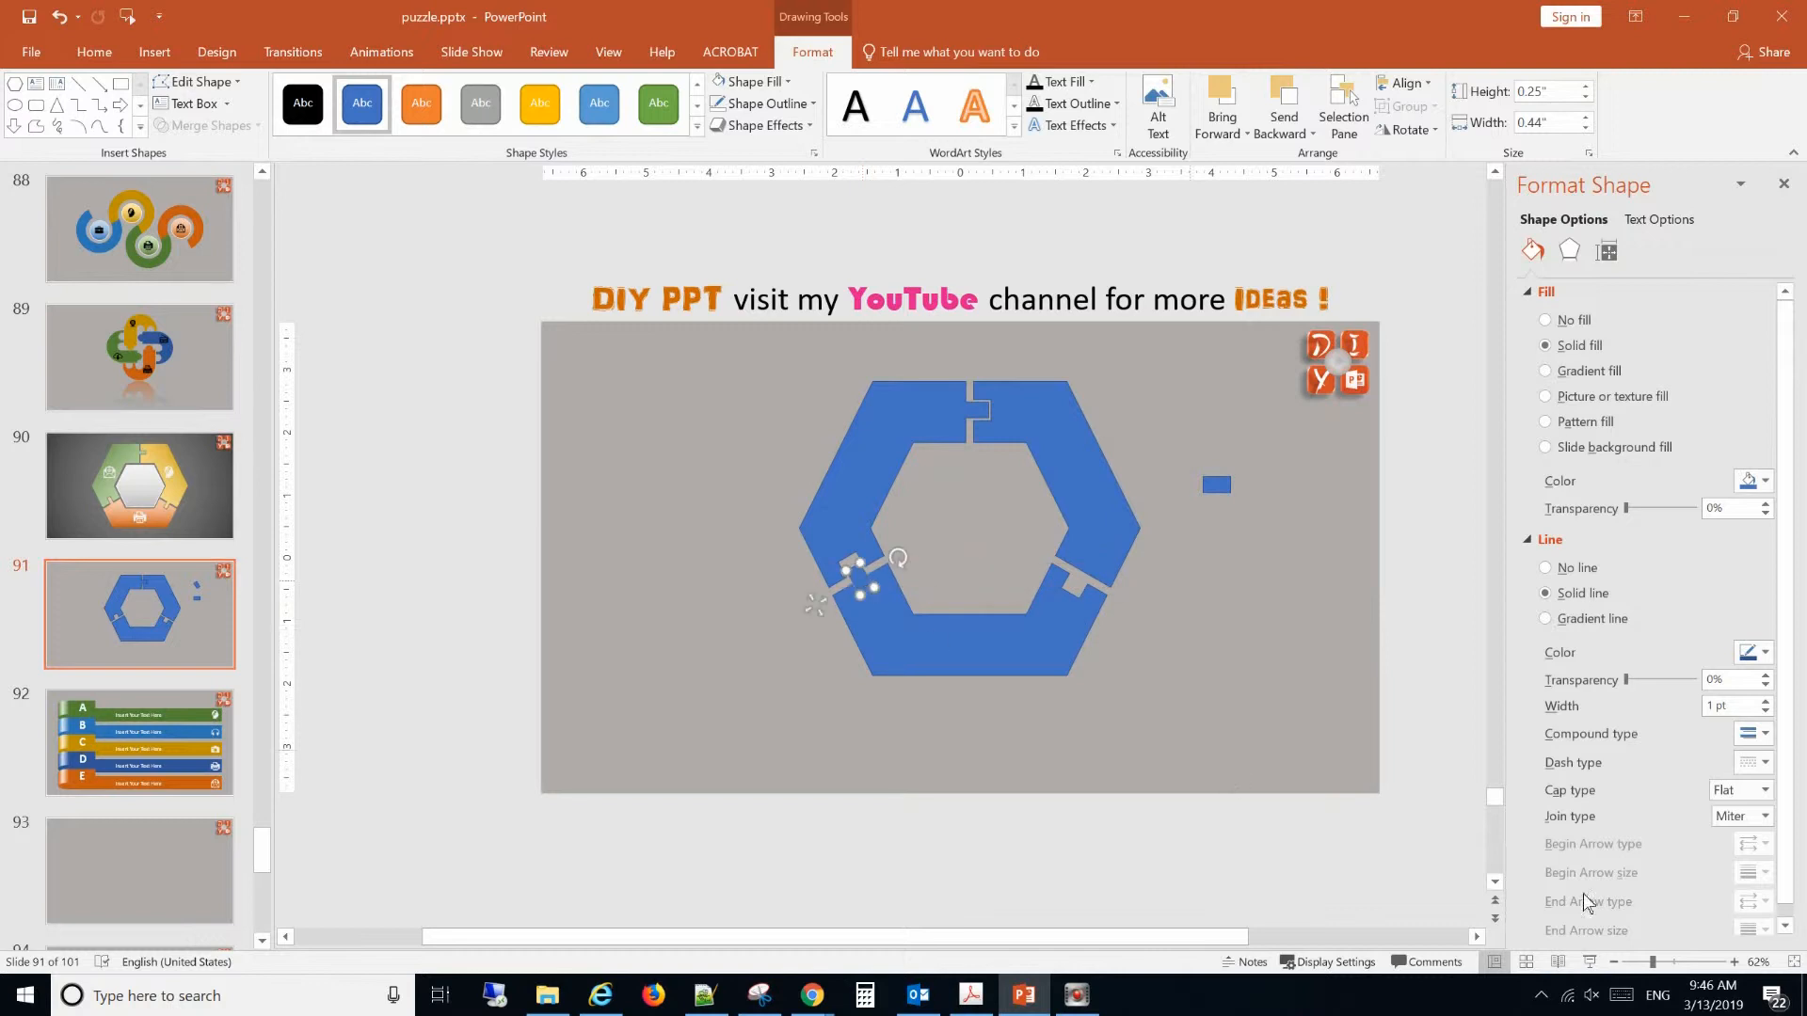
pyautogui.click(1681, 965)
pyautogui.moveTo(906, 576); pyautogui.dragTo(896, 554)
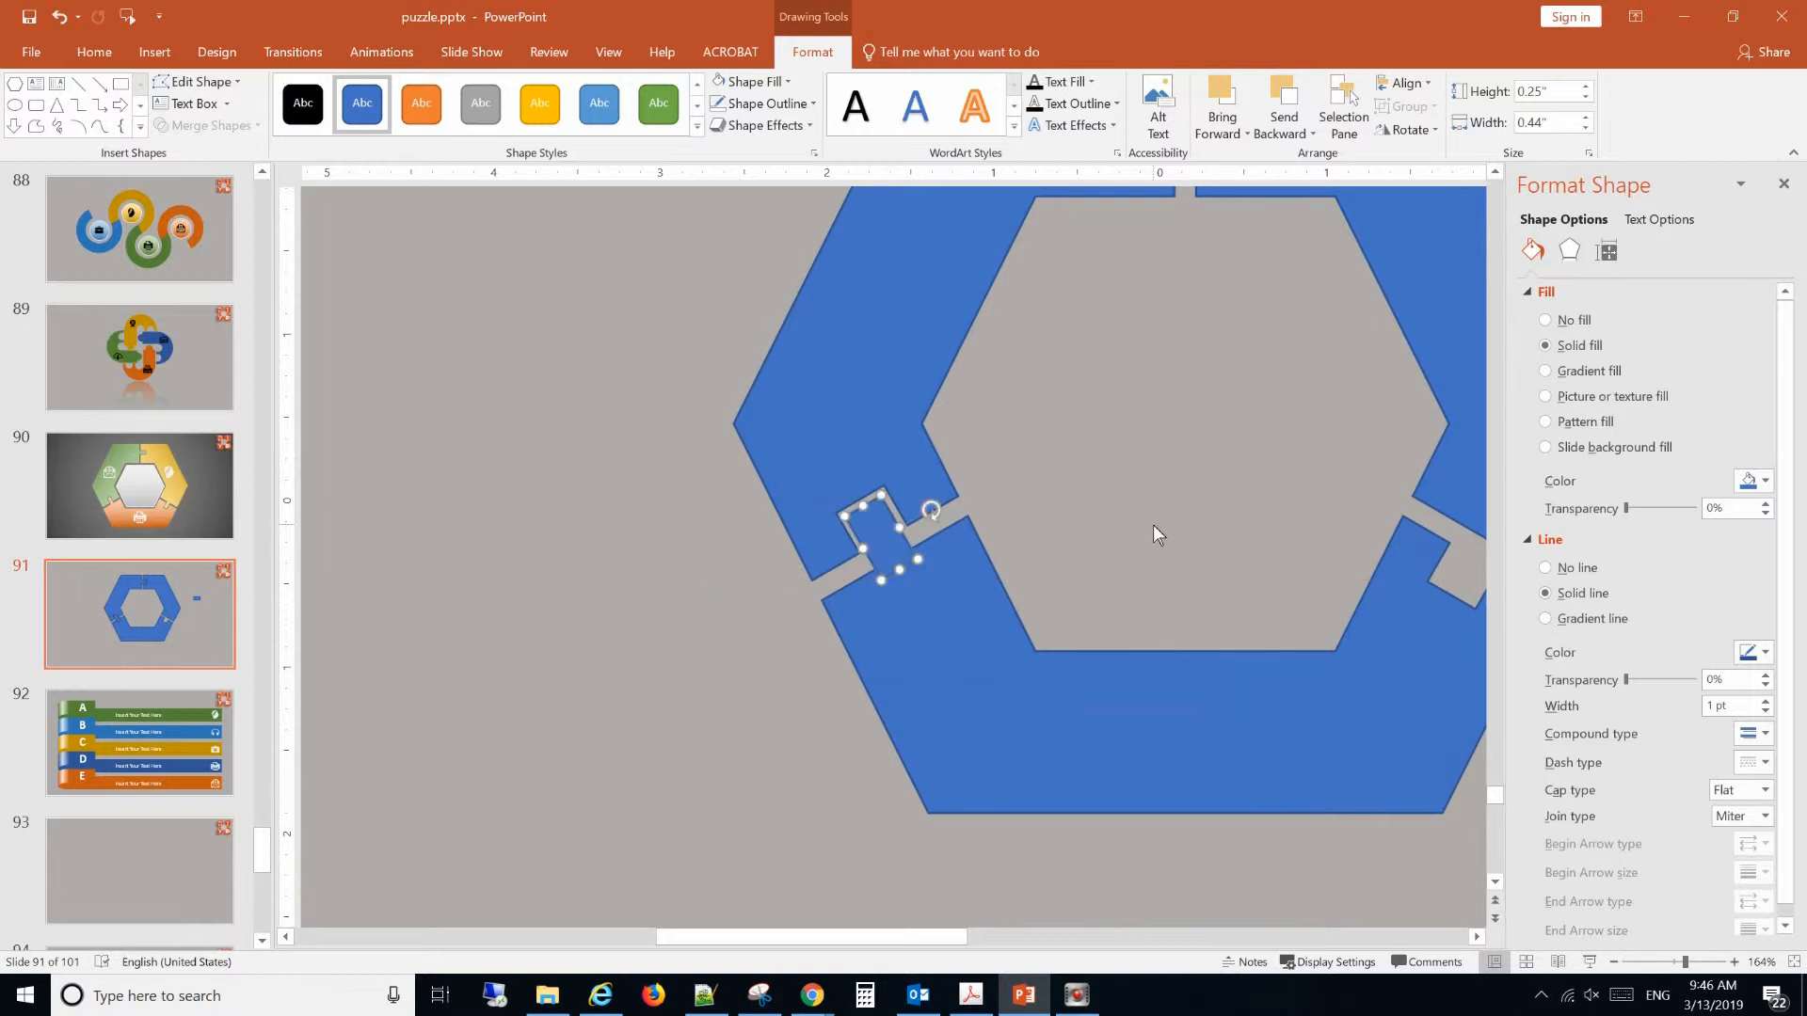
pyautogui.hotkey('ctrl', 'Right')
pyautogui.hotkey('ctrl', 'Right')
pyautogui.hotkey('ctrl', 'Up')
pyautogui.hotkey('ctrl', 'Up')
pyautogui.hotkey('ctrl', 'Up')
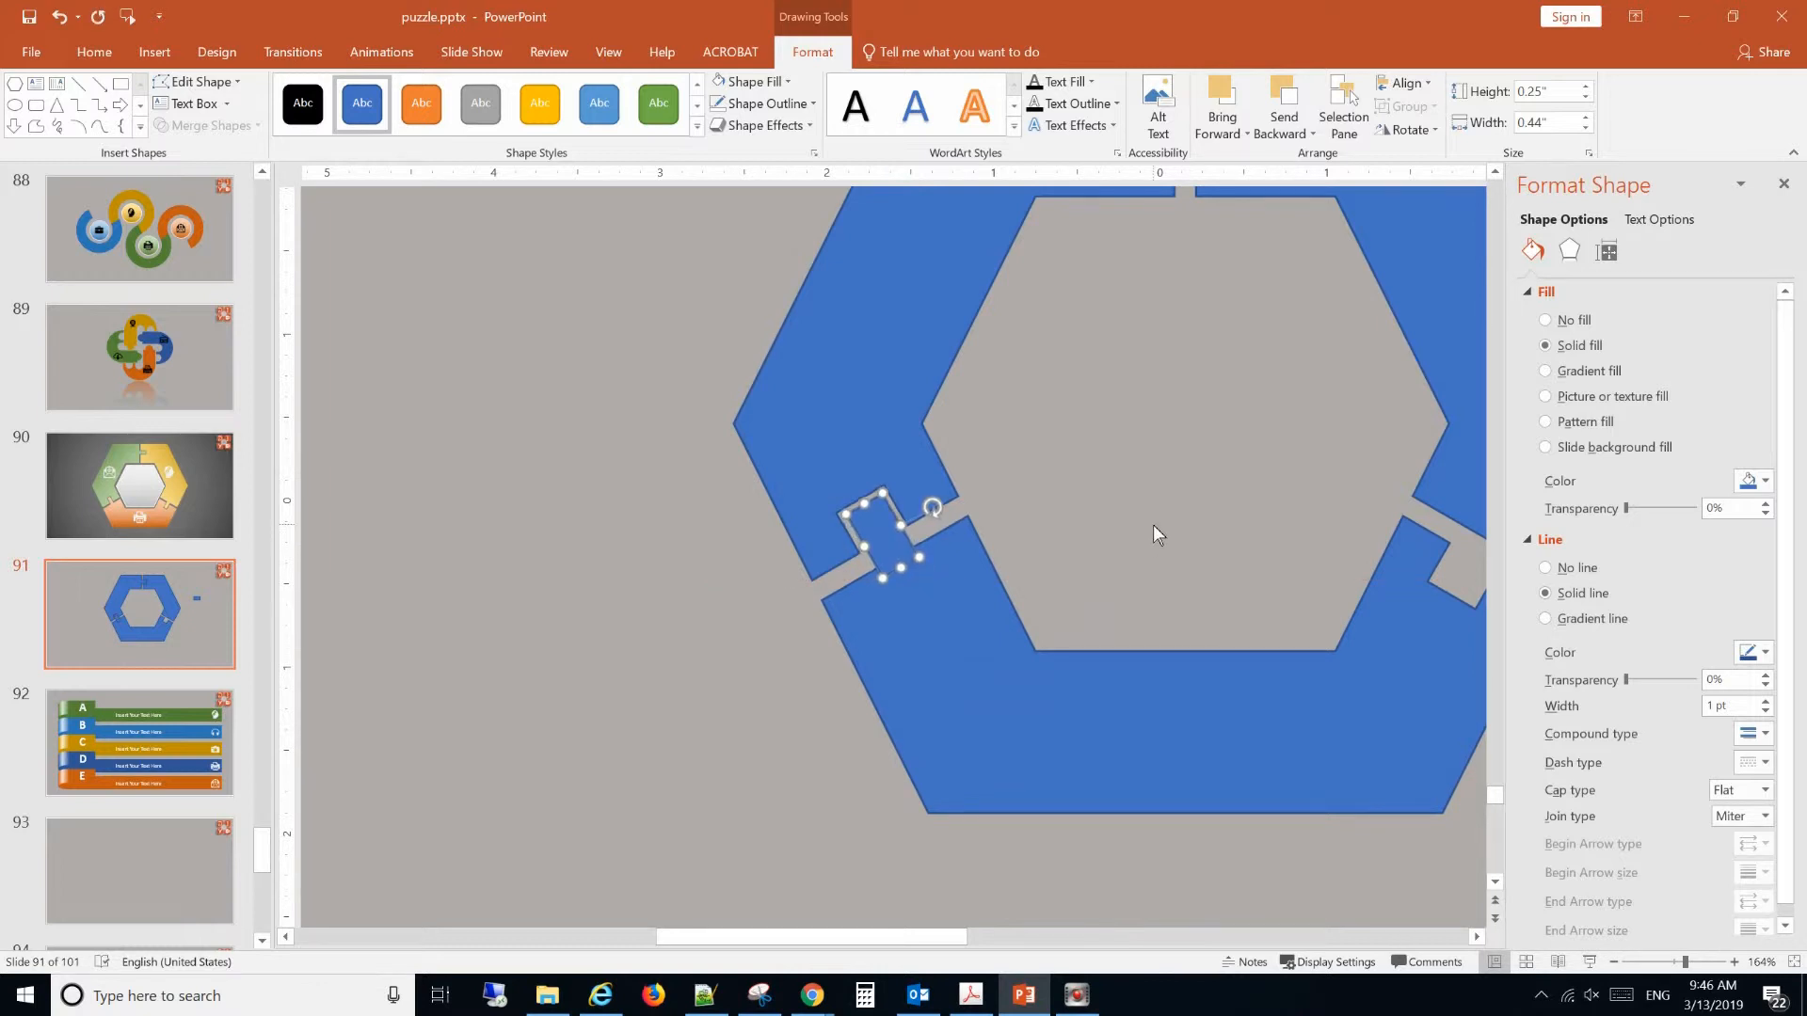
pyautogui.click(1153, 526)
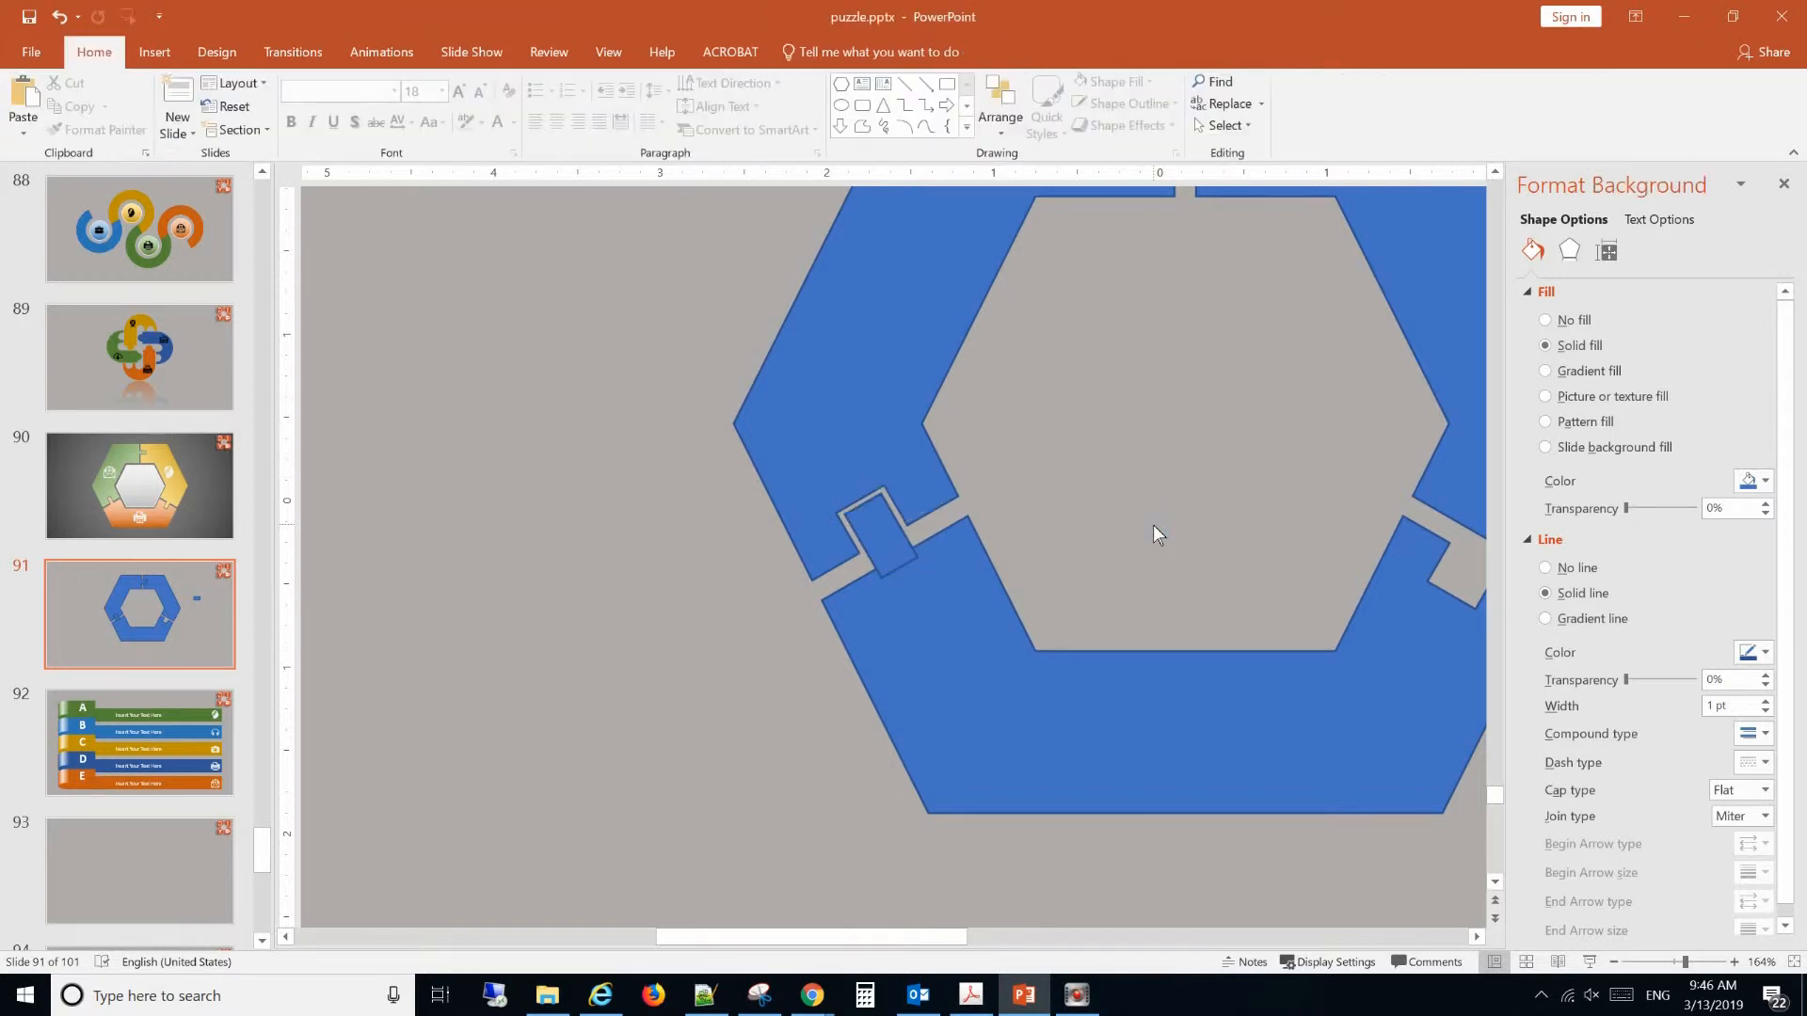
# Unite the bottom segment with the rotated rectangle to form a puzzle tab in the lower-left notch.
pyautogui.click(938, 598)
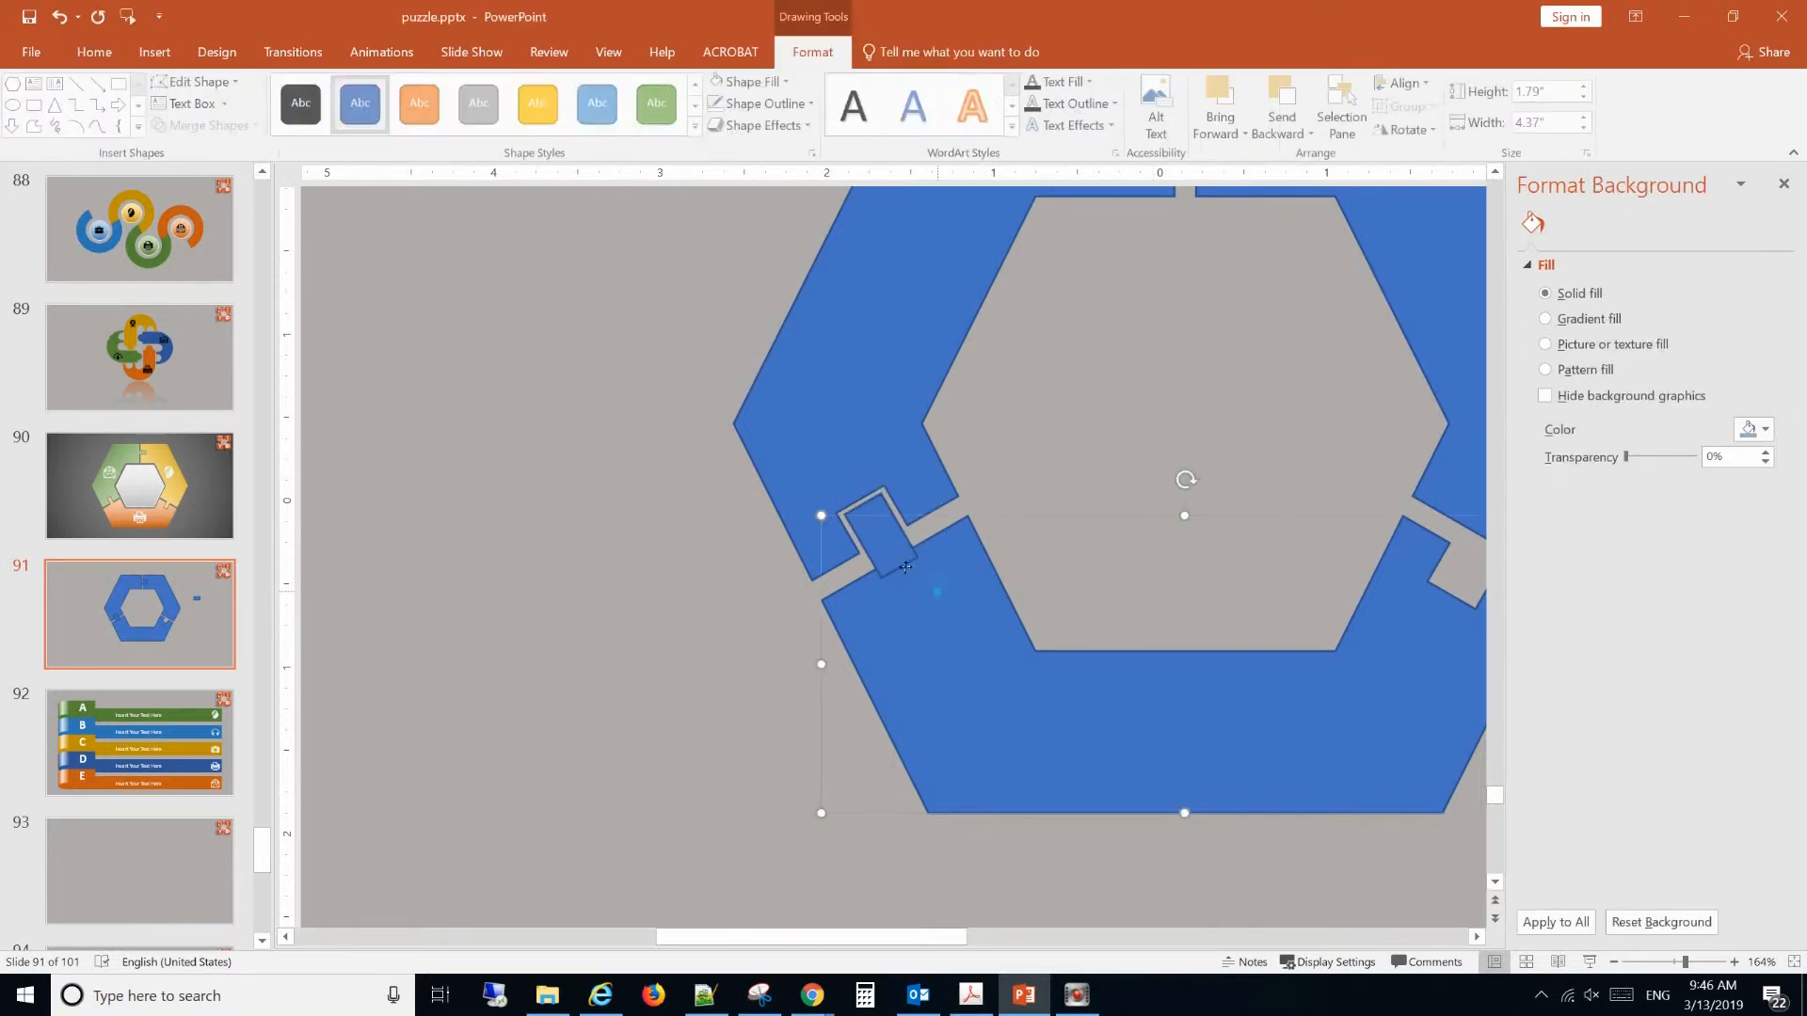
pyautogui.keyDown('shift'); pyautogui.click(905, 568); pyautogui.keyUp('shift')
pyautogui.click(220, 126)
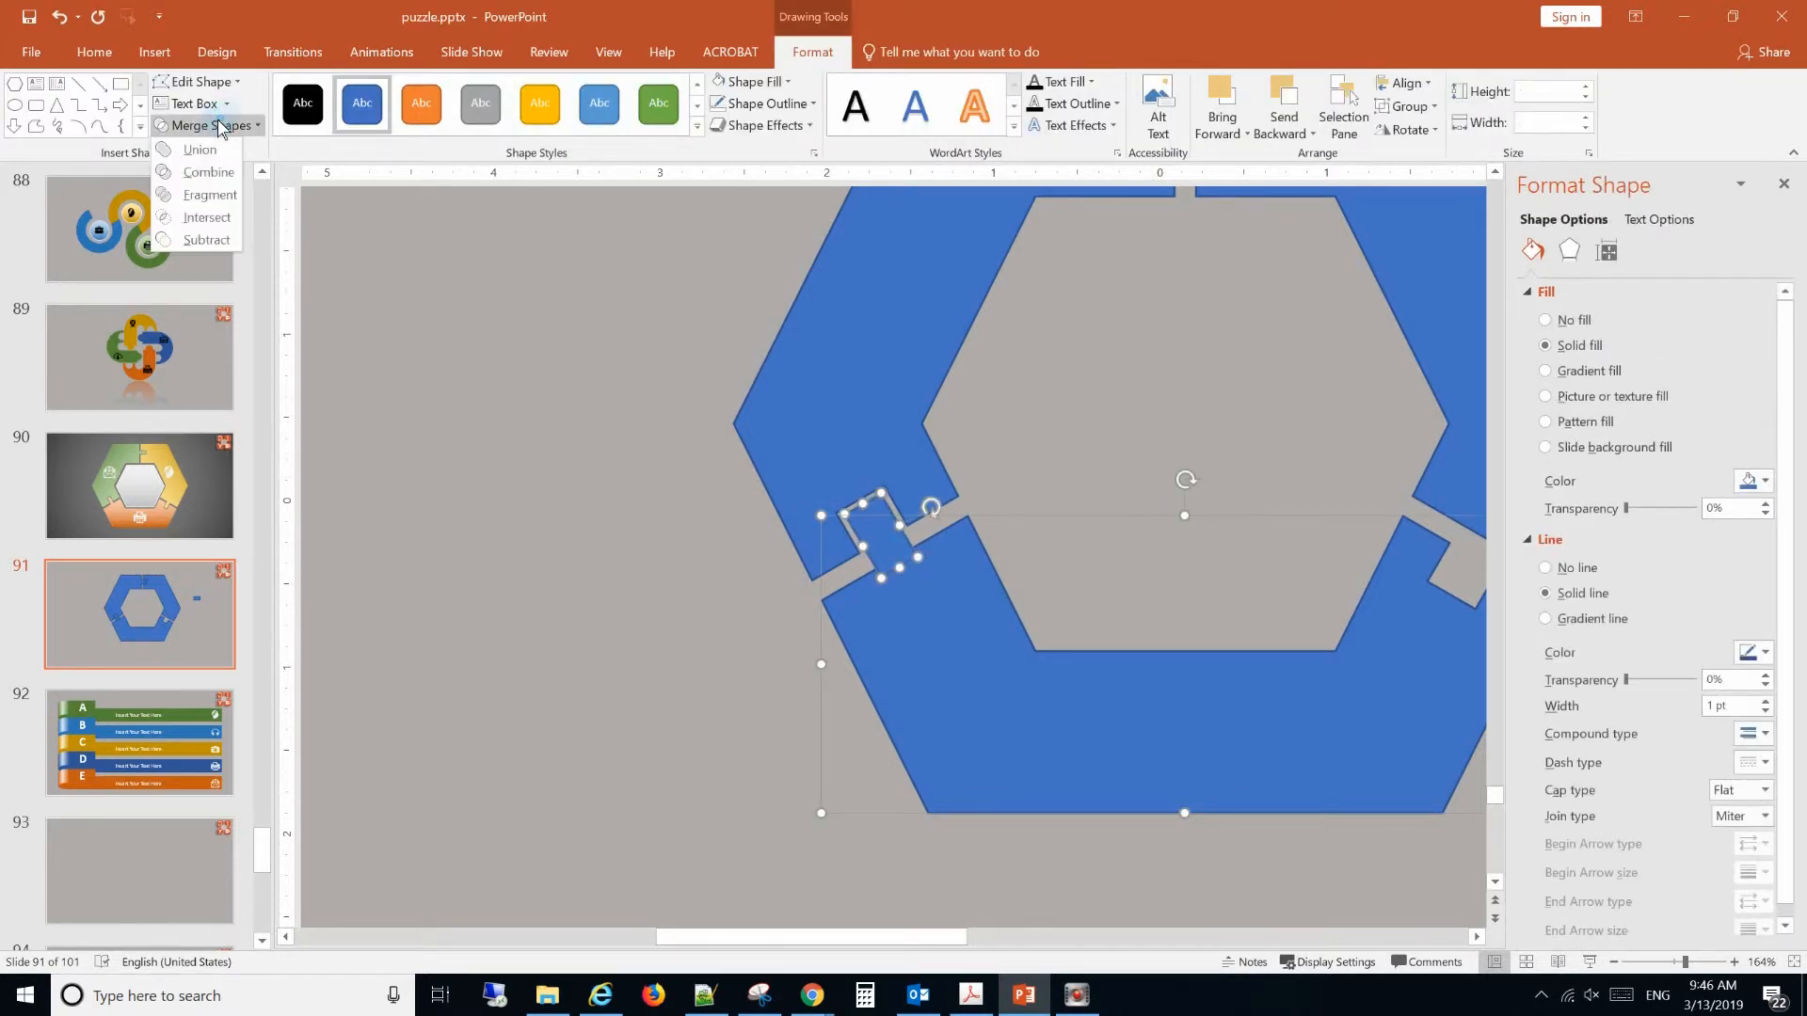
pyautogui.click(199, 149)
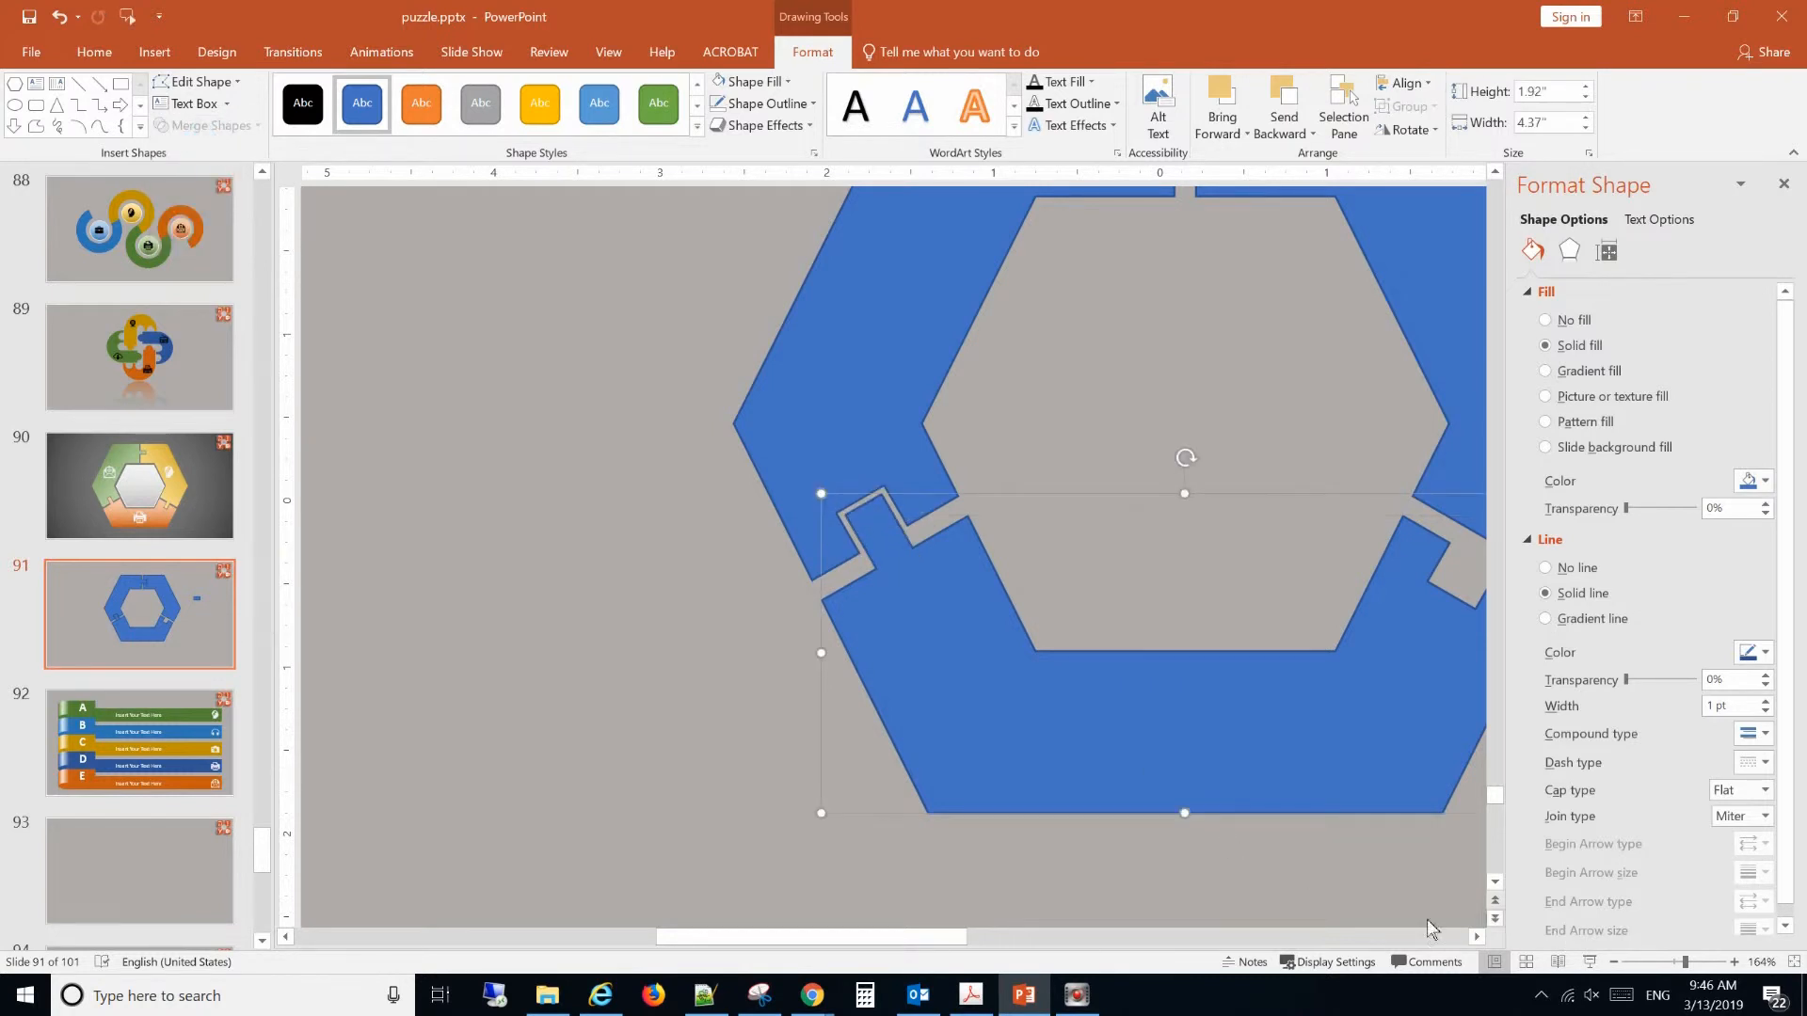
# Set the rotation of the last 0.44" by 0.25" spare rectangle to 120°.
pyautogui.click(1662, 961)
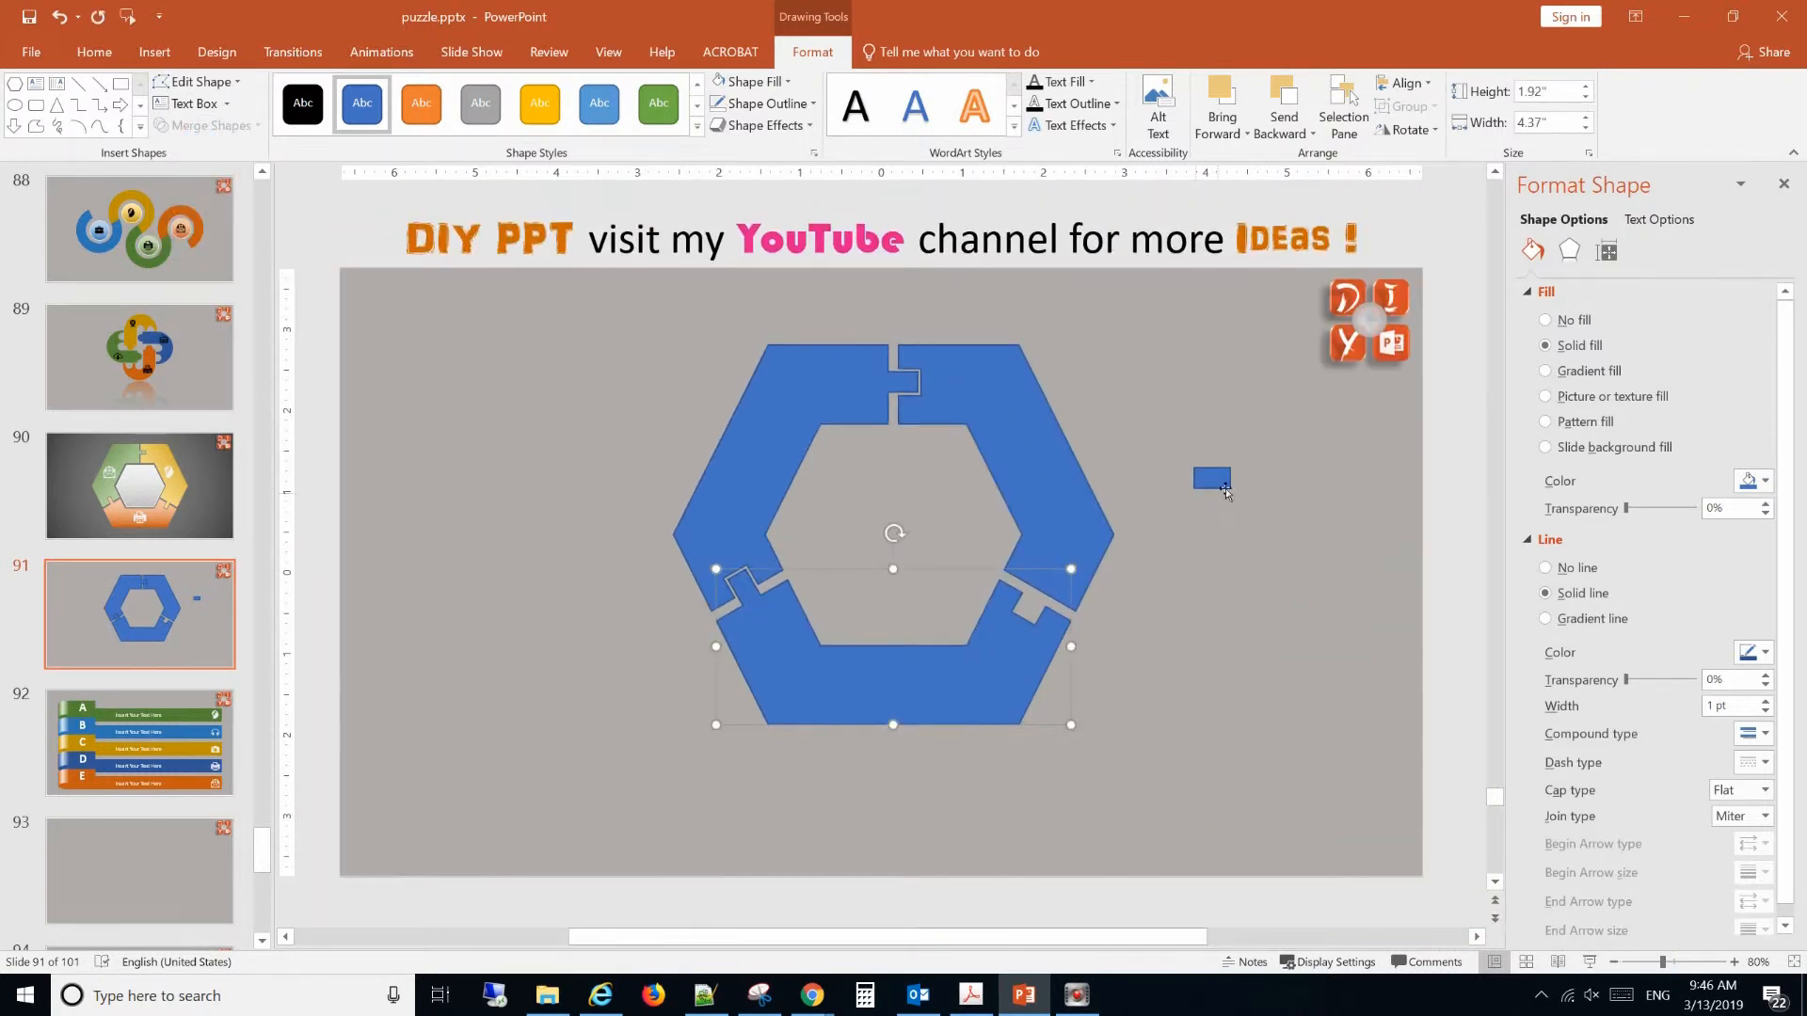
pyautogui.click(1225, 489)
pyautogui.click(1607, 250)
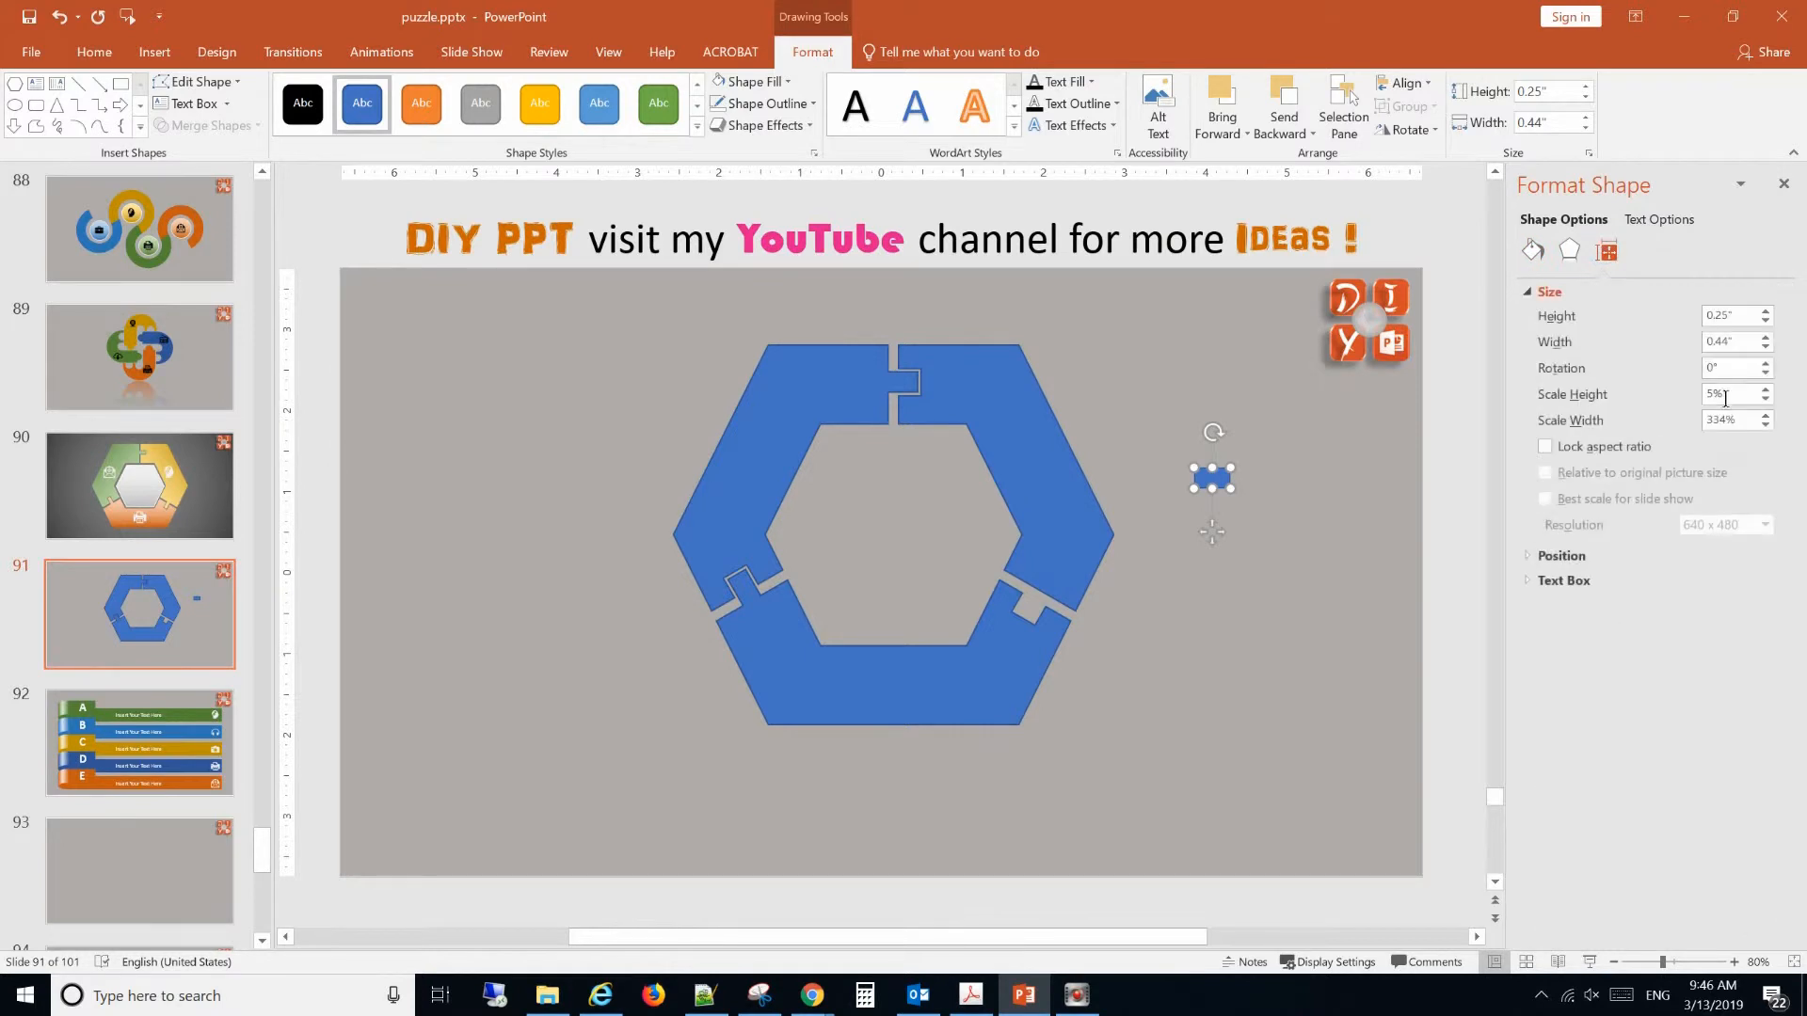
pyautogui.doubleClick(1740, 375)
pyautogui.write('120')
pyautogui.press('Return')
pyautogui.click(1263, 601)
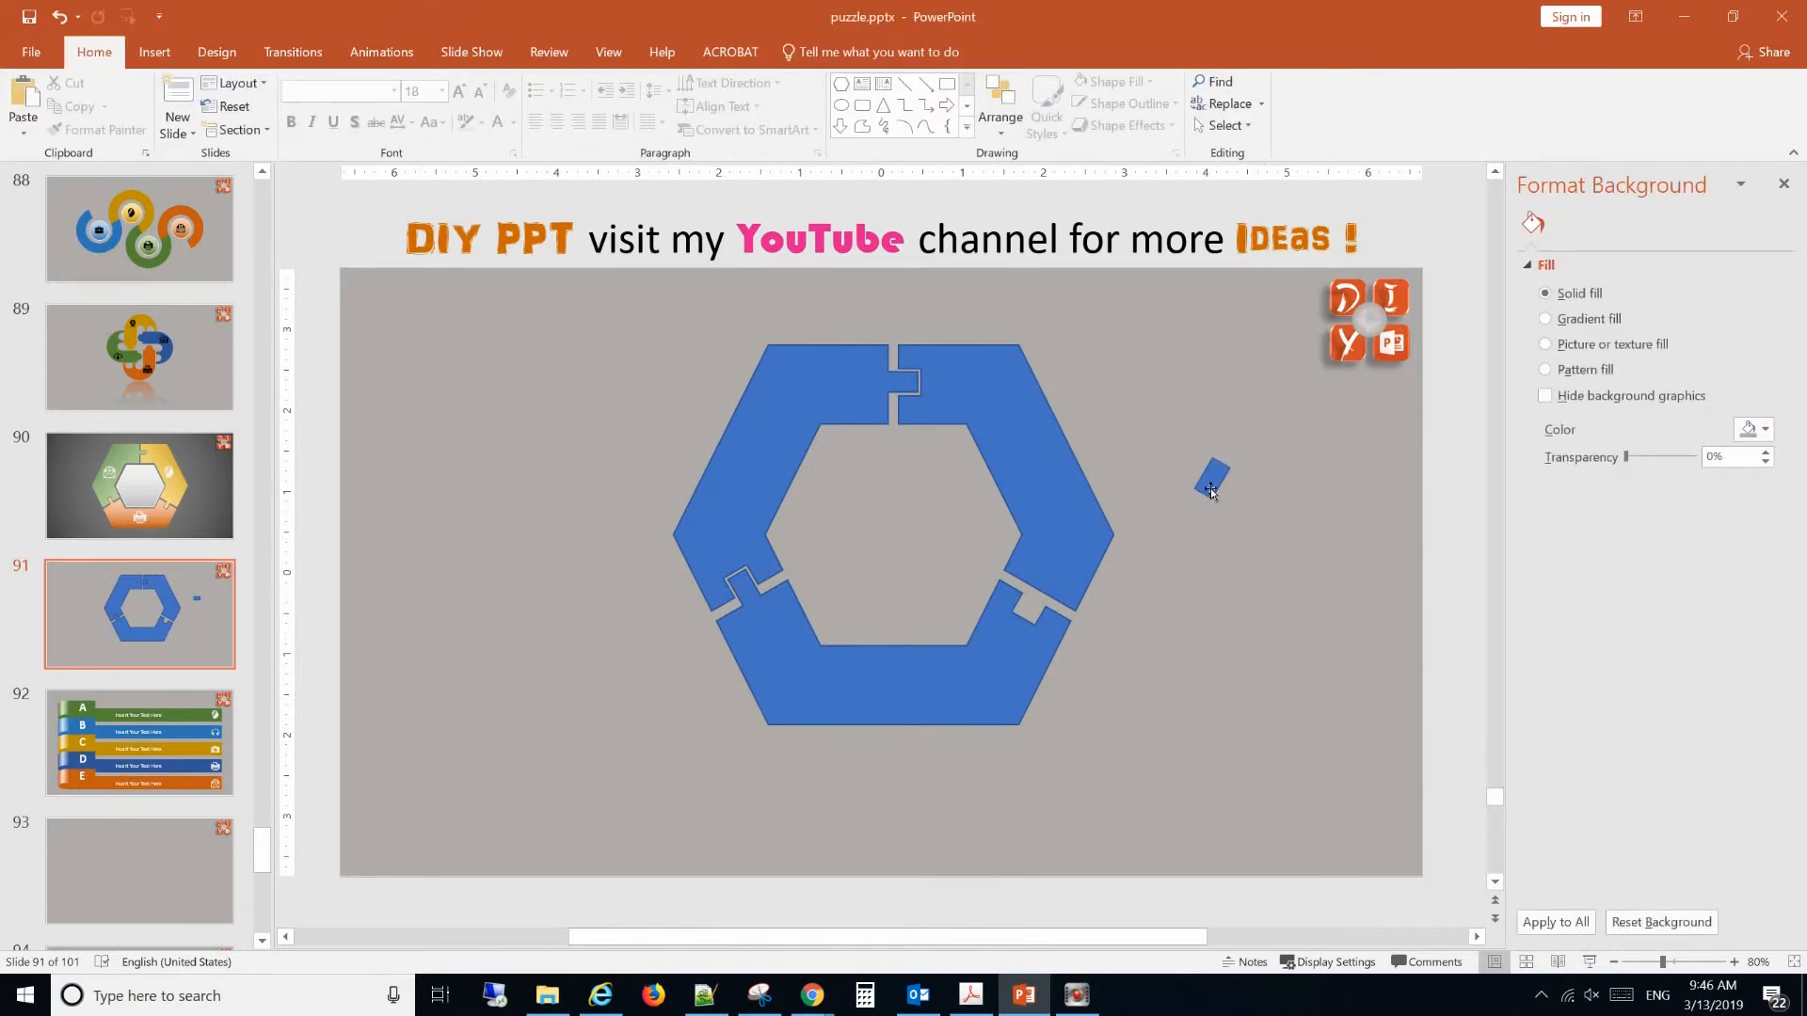
# Place the 120° rectangle in the lower-right notch so that it overlaps the right segment's lower end.
pyautogui.moveTo(1206, 481); pyautogui.dragTo(1032, 610)
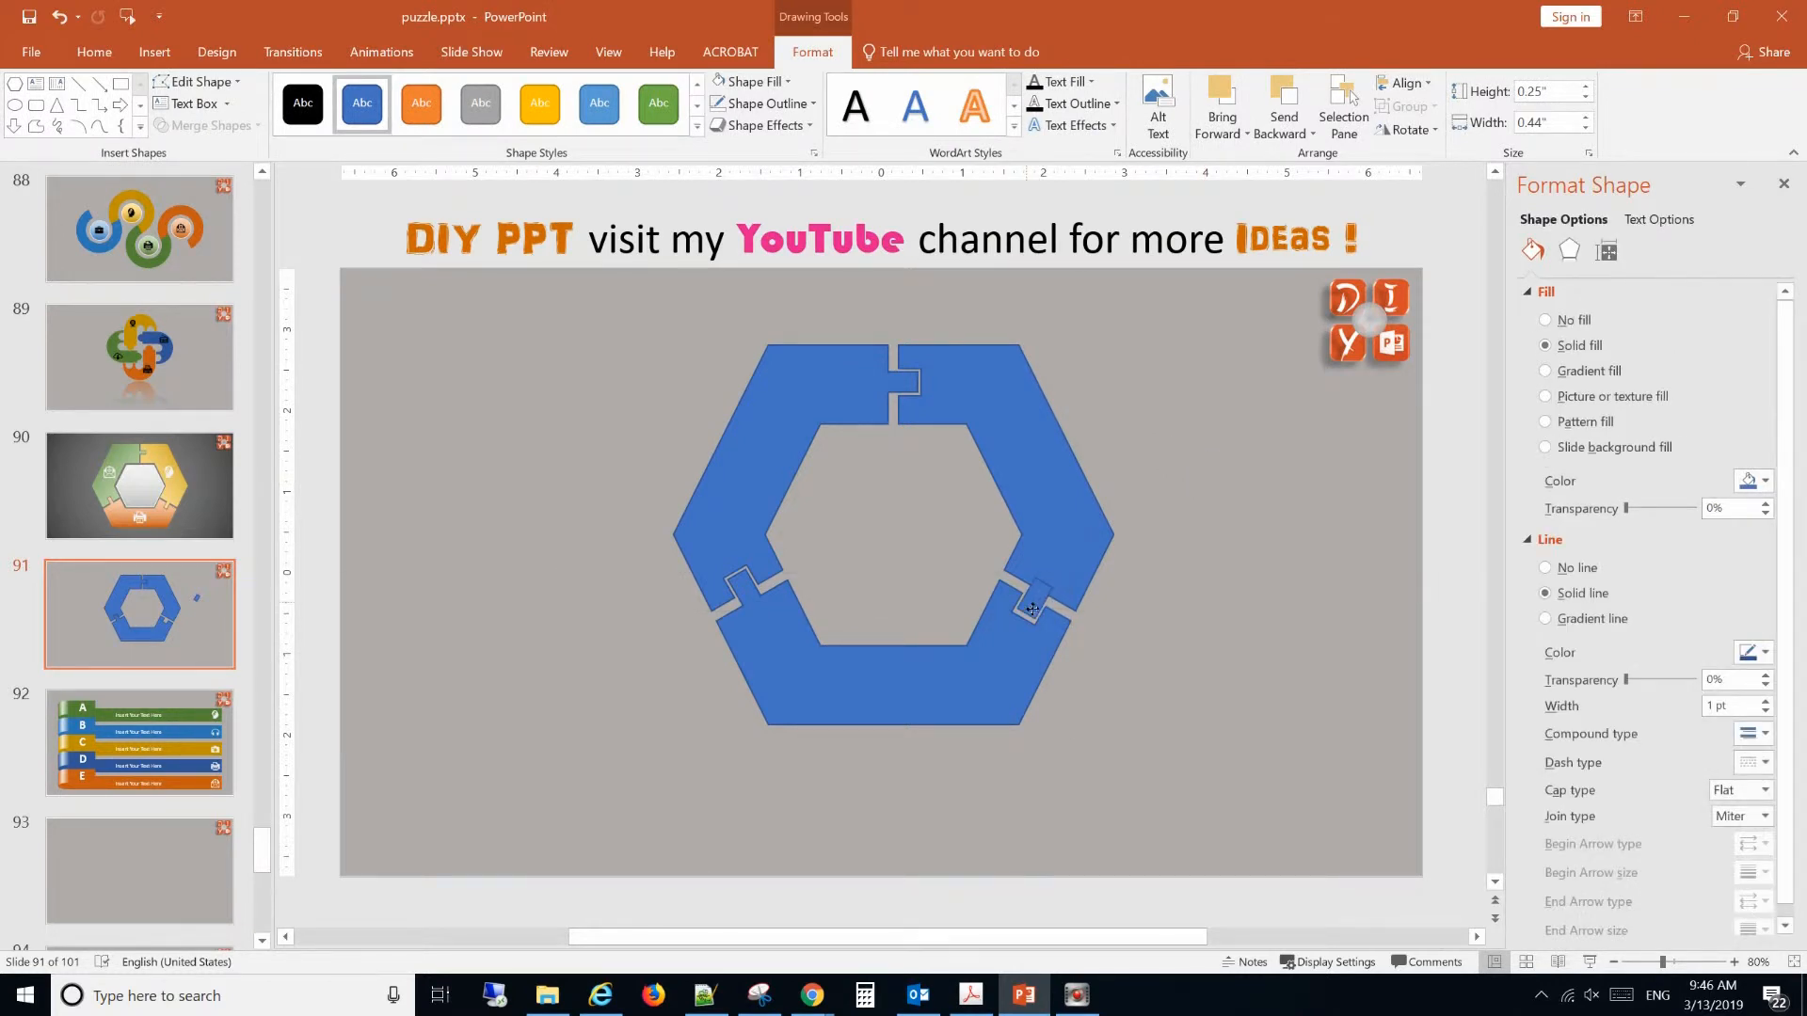
pyautogui.scroll(5, 978, 612)
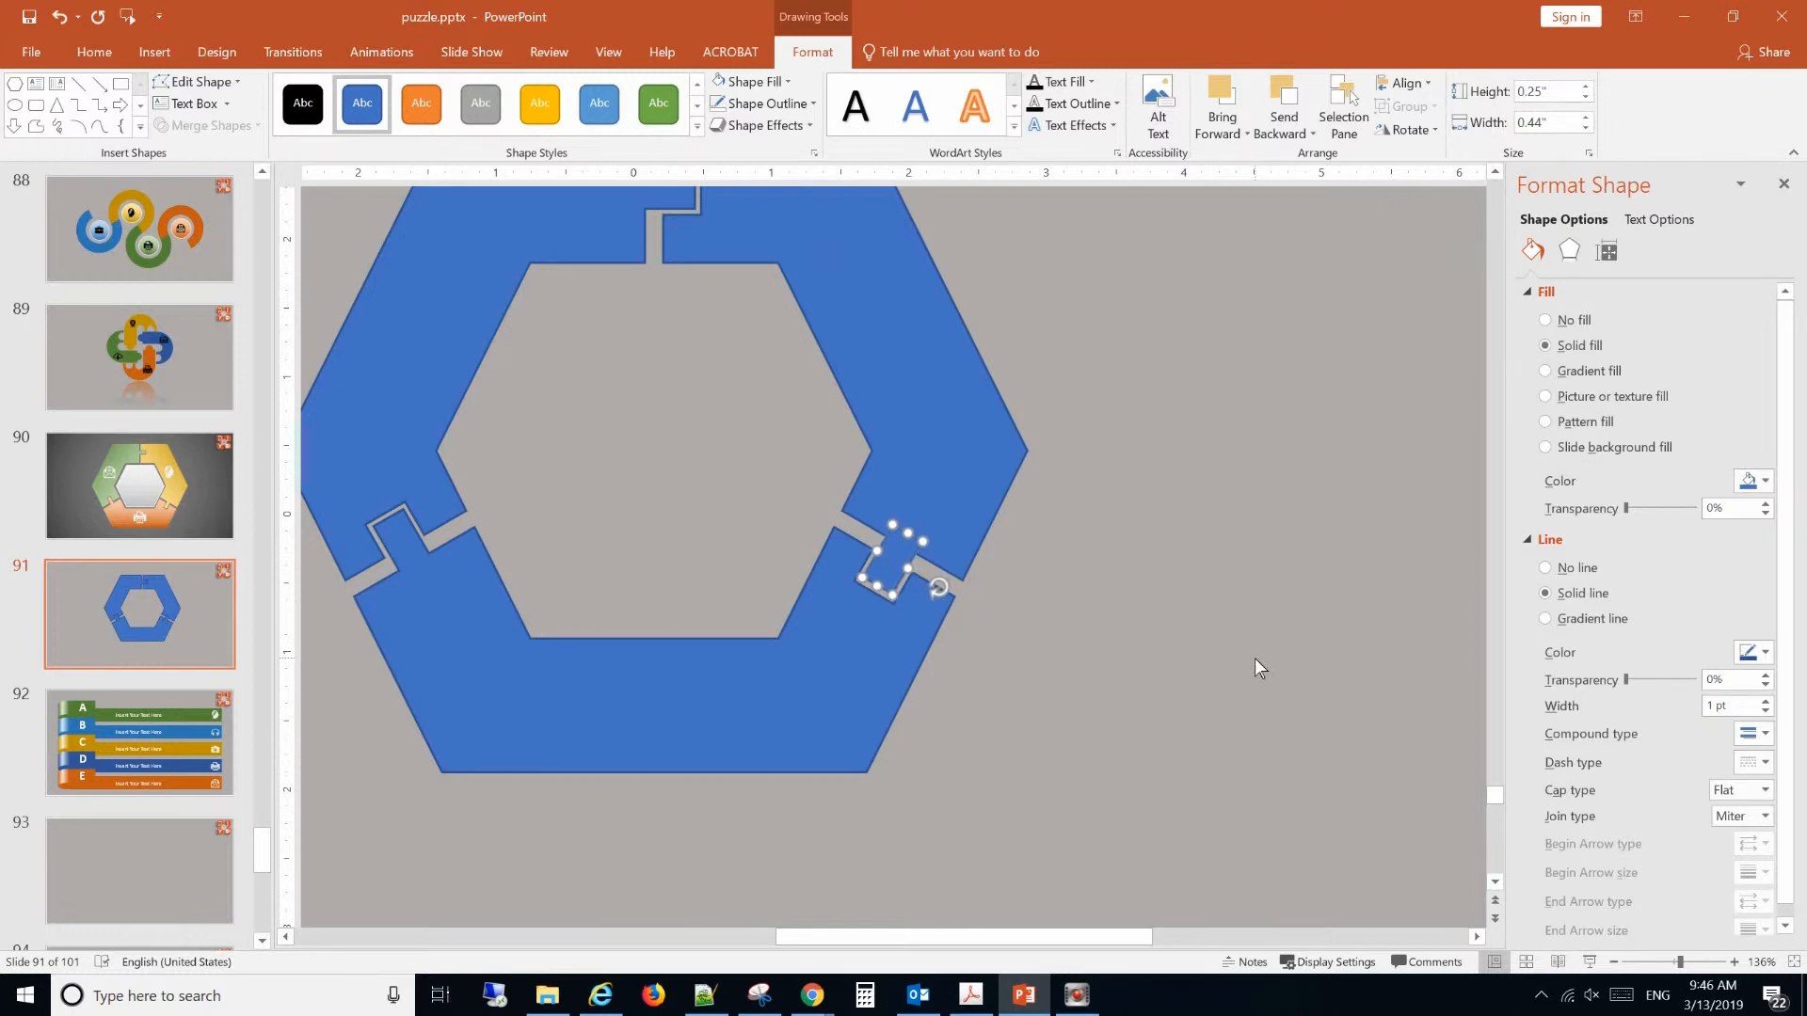
# Unite the right segment with the 120° rectangle to form a puzzle tab in the lower-right notch.
pyautogui.click(1255, 660)
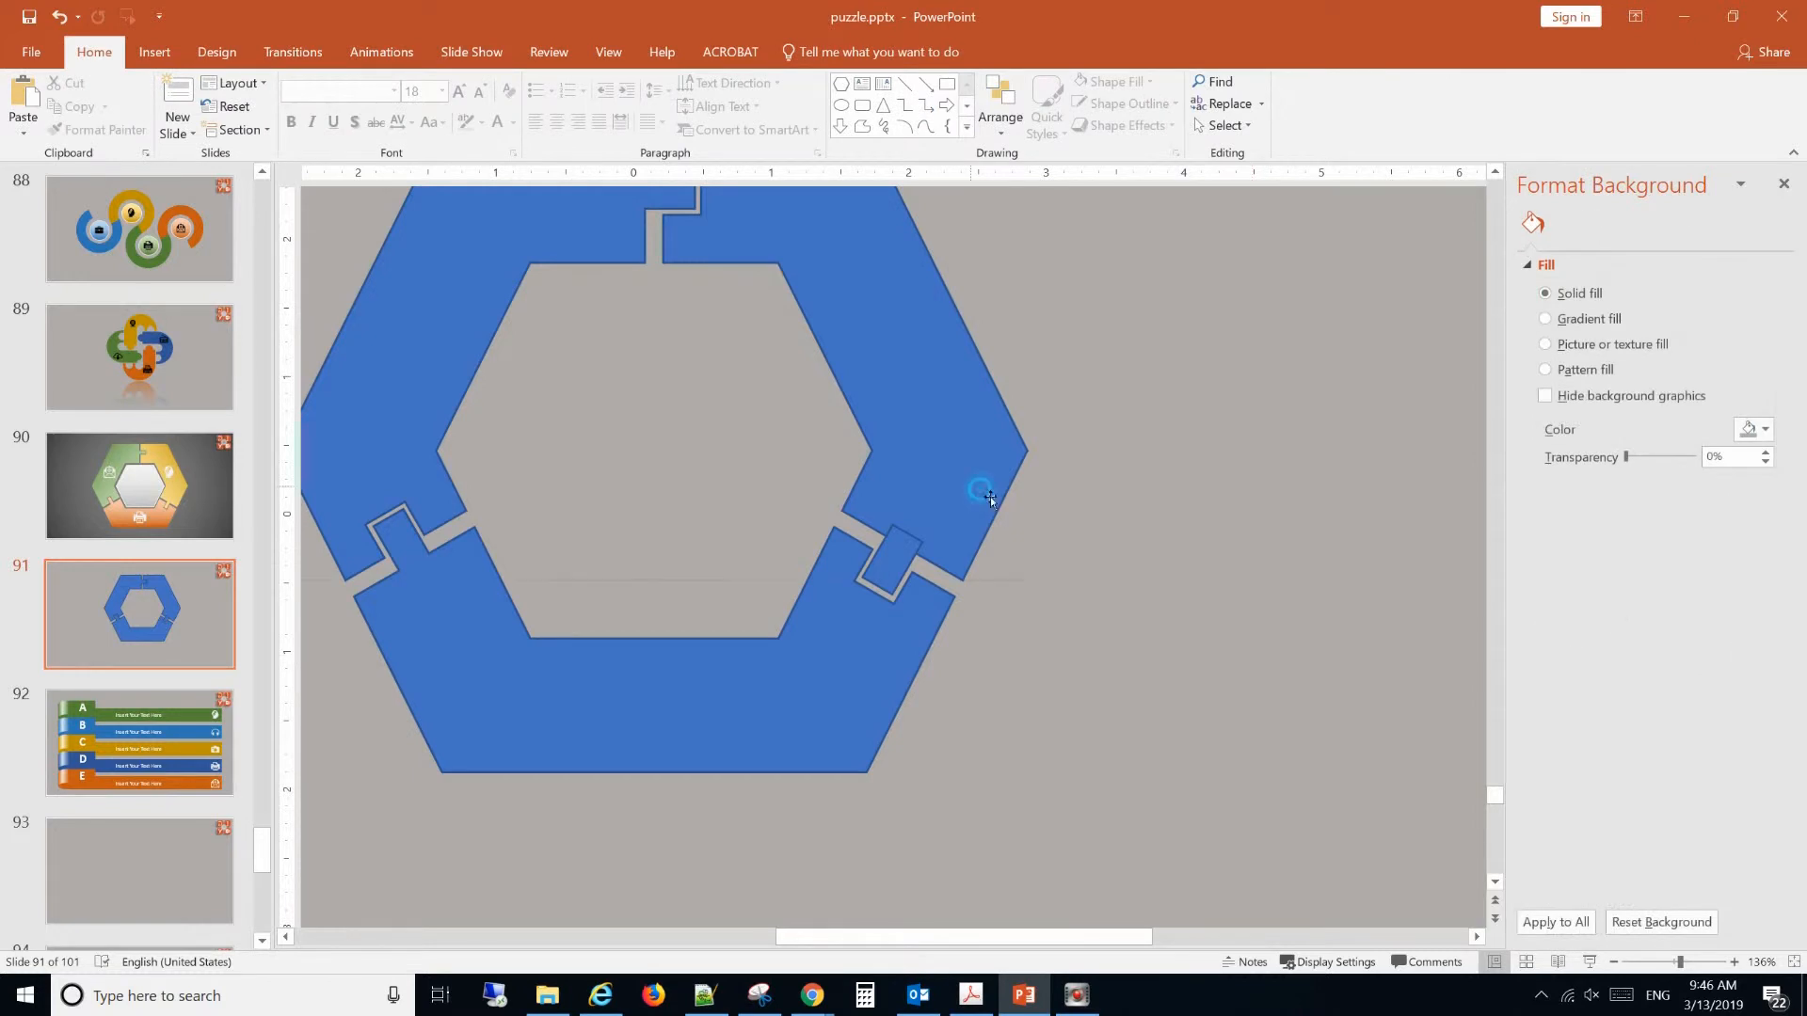
pyautogui.moveTo(981, 491); pyautogui.dragTo(998, 491)
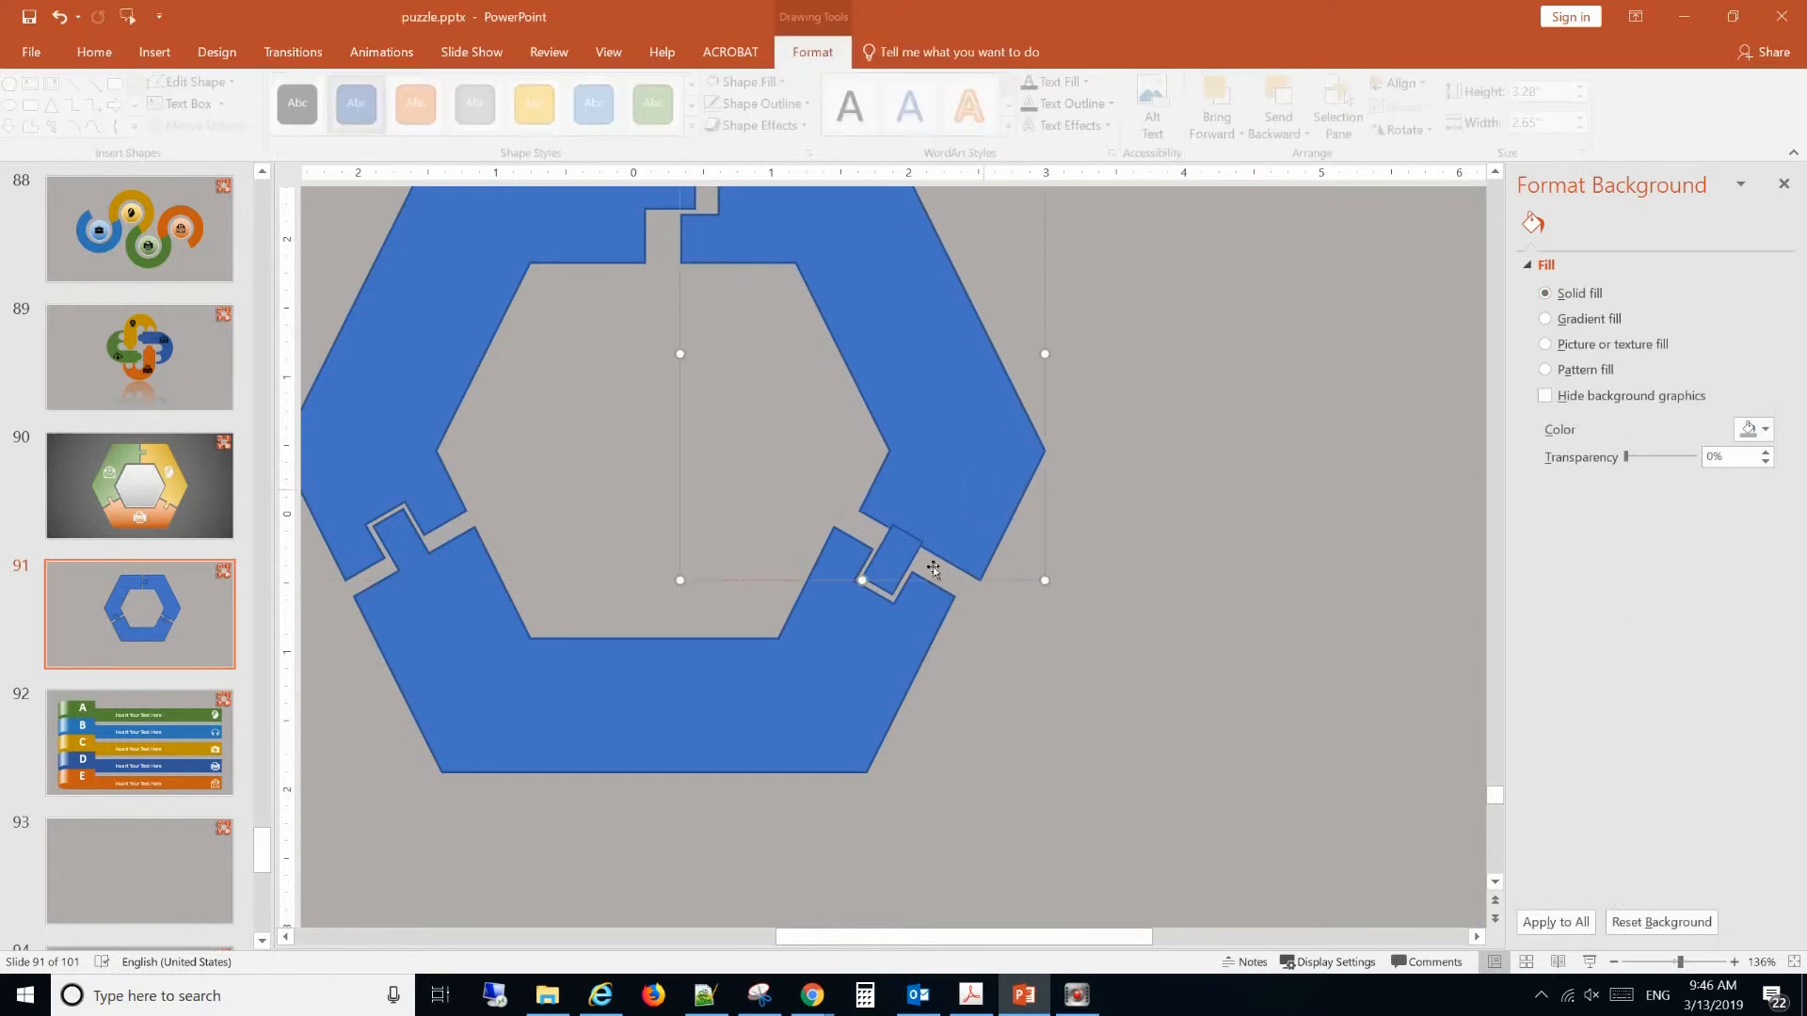
pyautogui.click(59, 16)
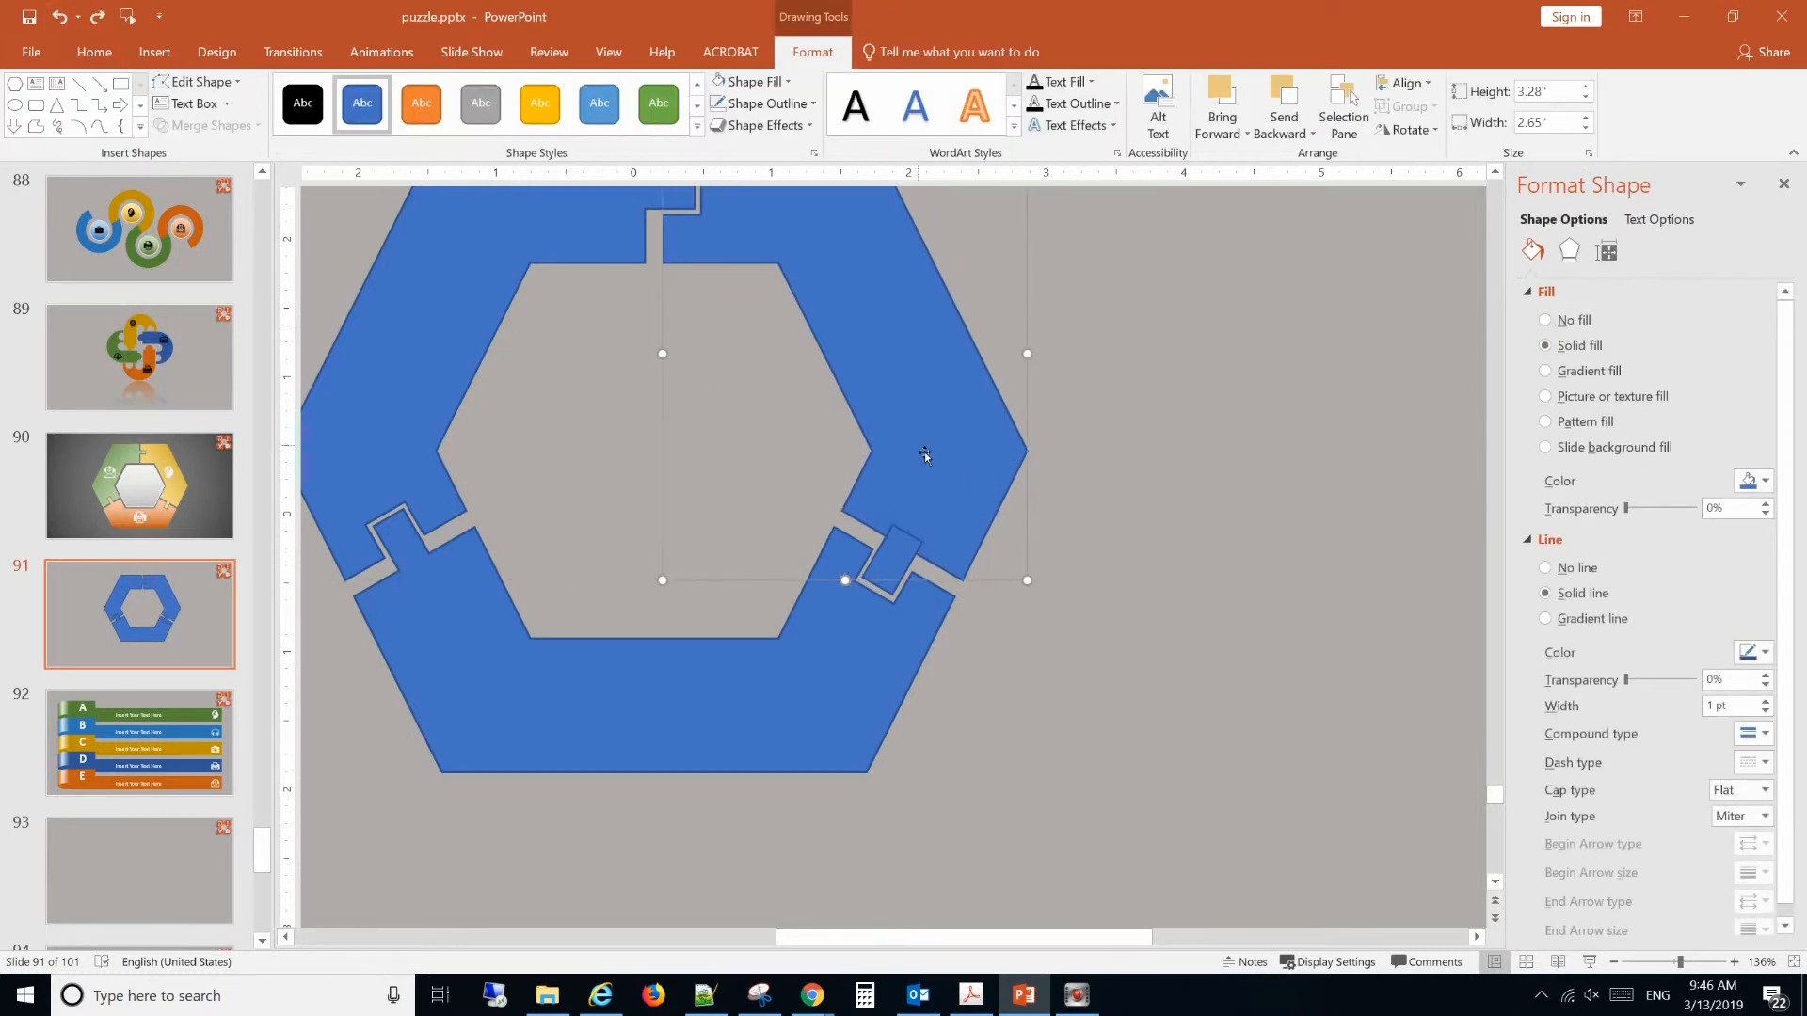
pyautogui.keyDown('shift'); pyautogui.click(892, 562); pyautogui.keyUp('shift')
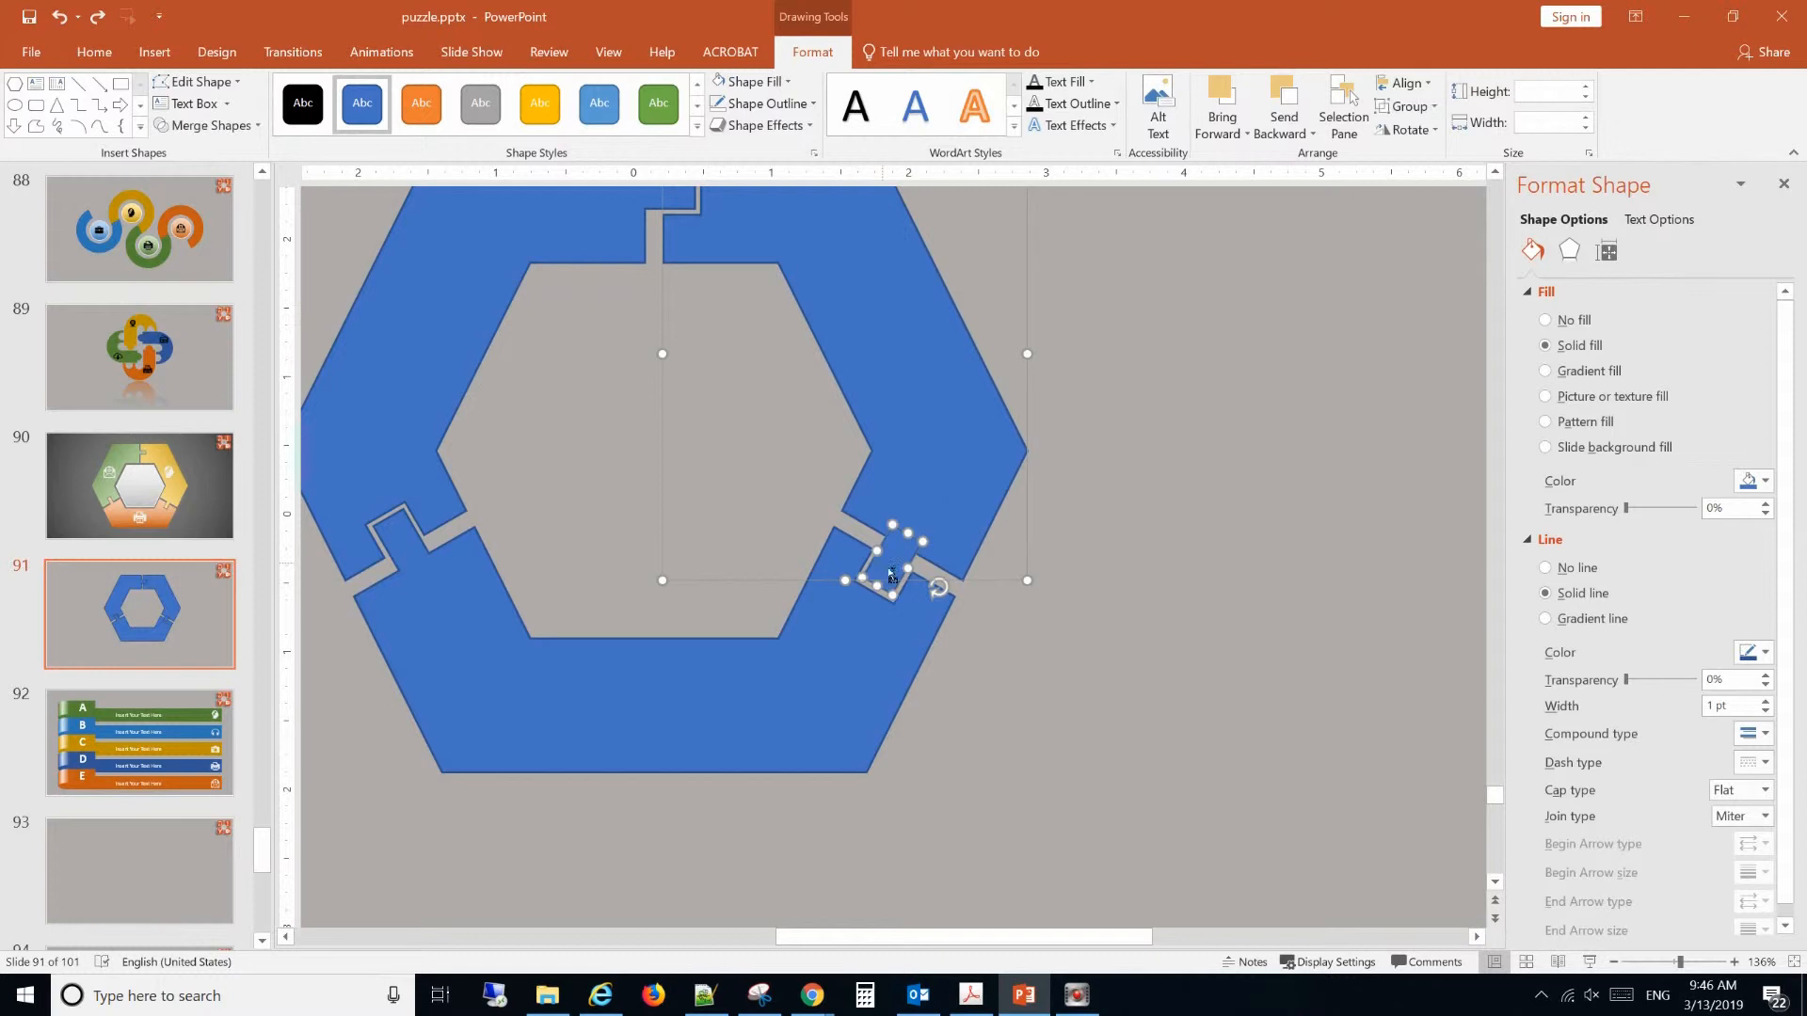
pyautogui.click(203, 125)
pyautogui.click(193, 155)
pyautogui.click(1058, 469)
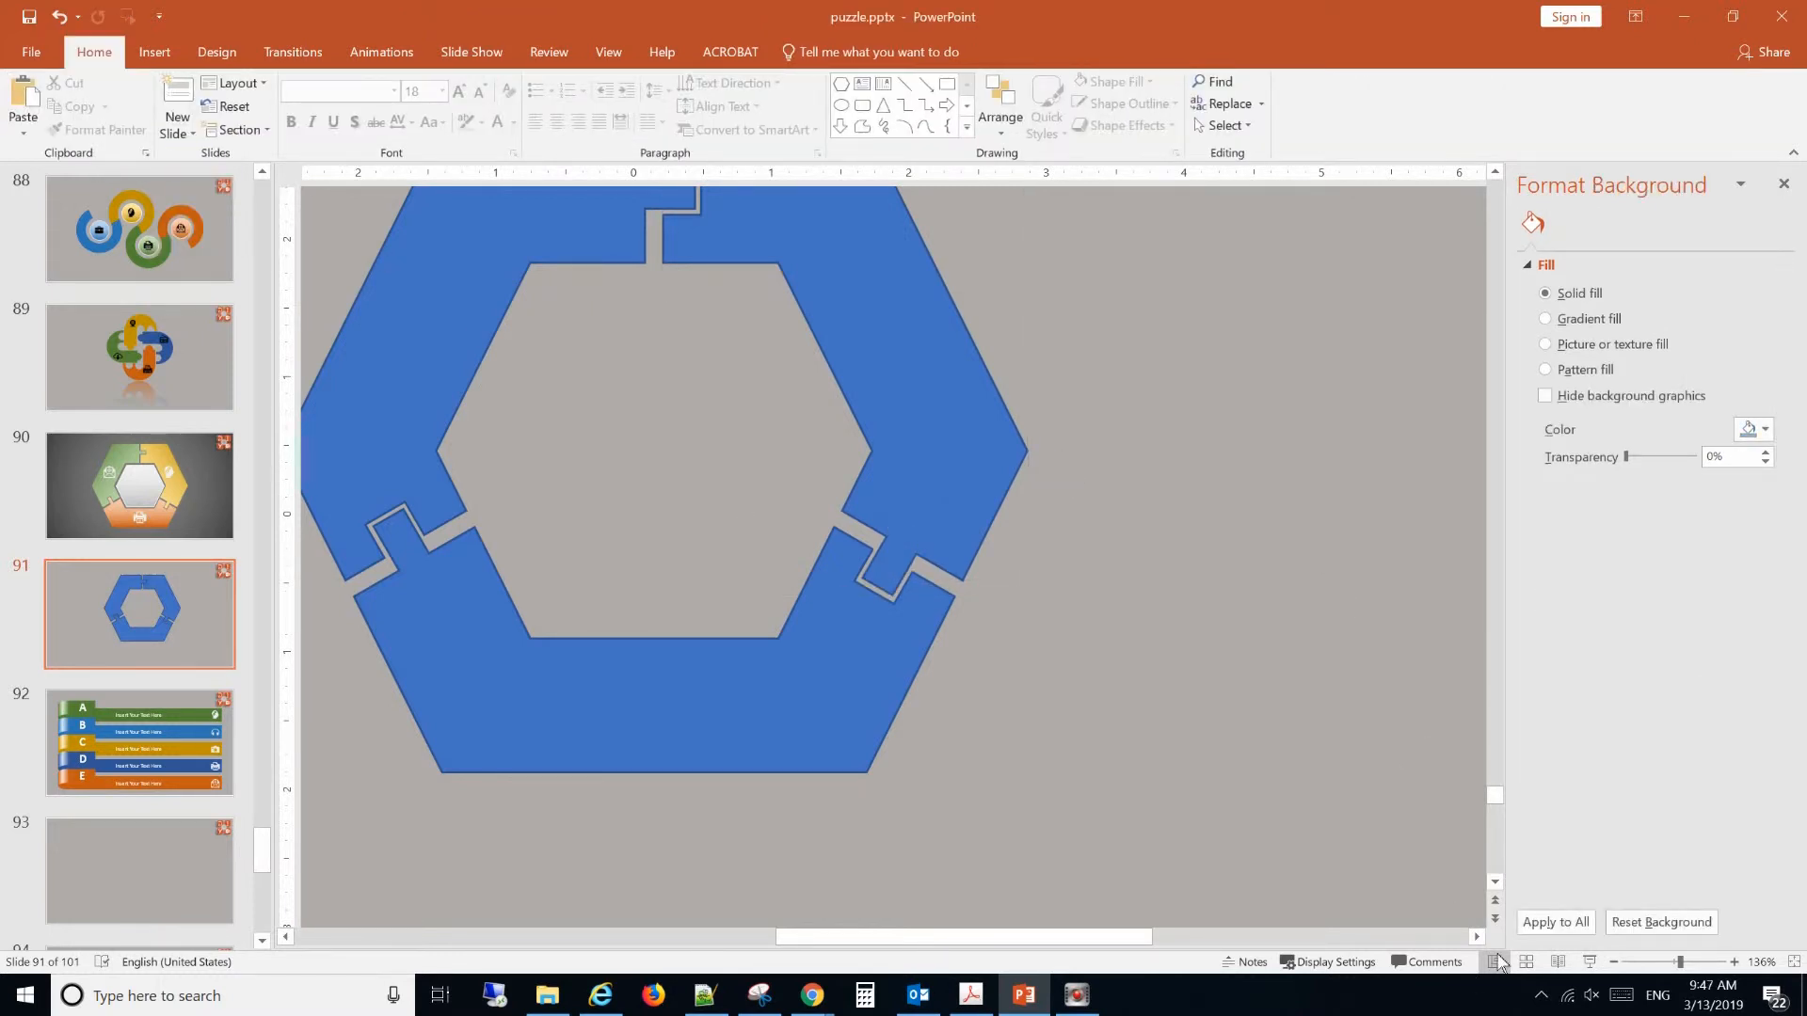
# Draw a hexagon about 2.73" wide and 2.35" high inside the ring and move it toward the centre of the opening.
pyautogui.click(1794, 962)
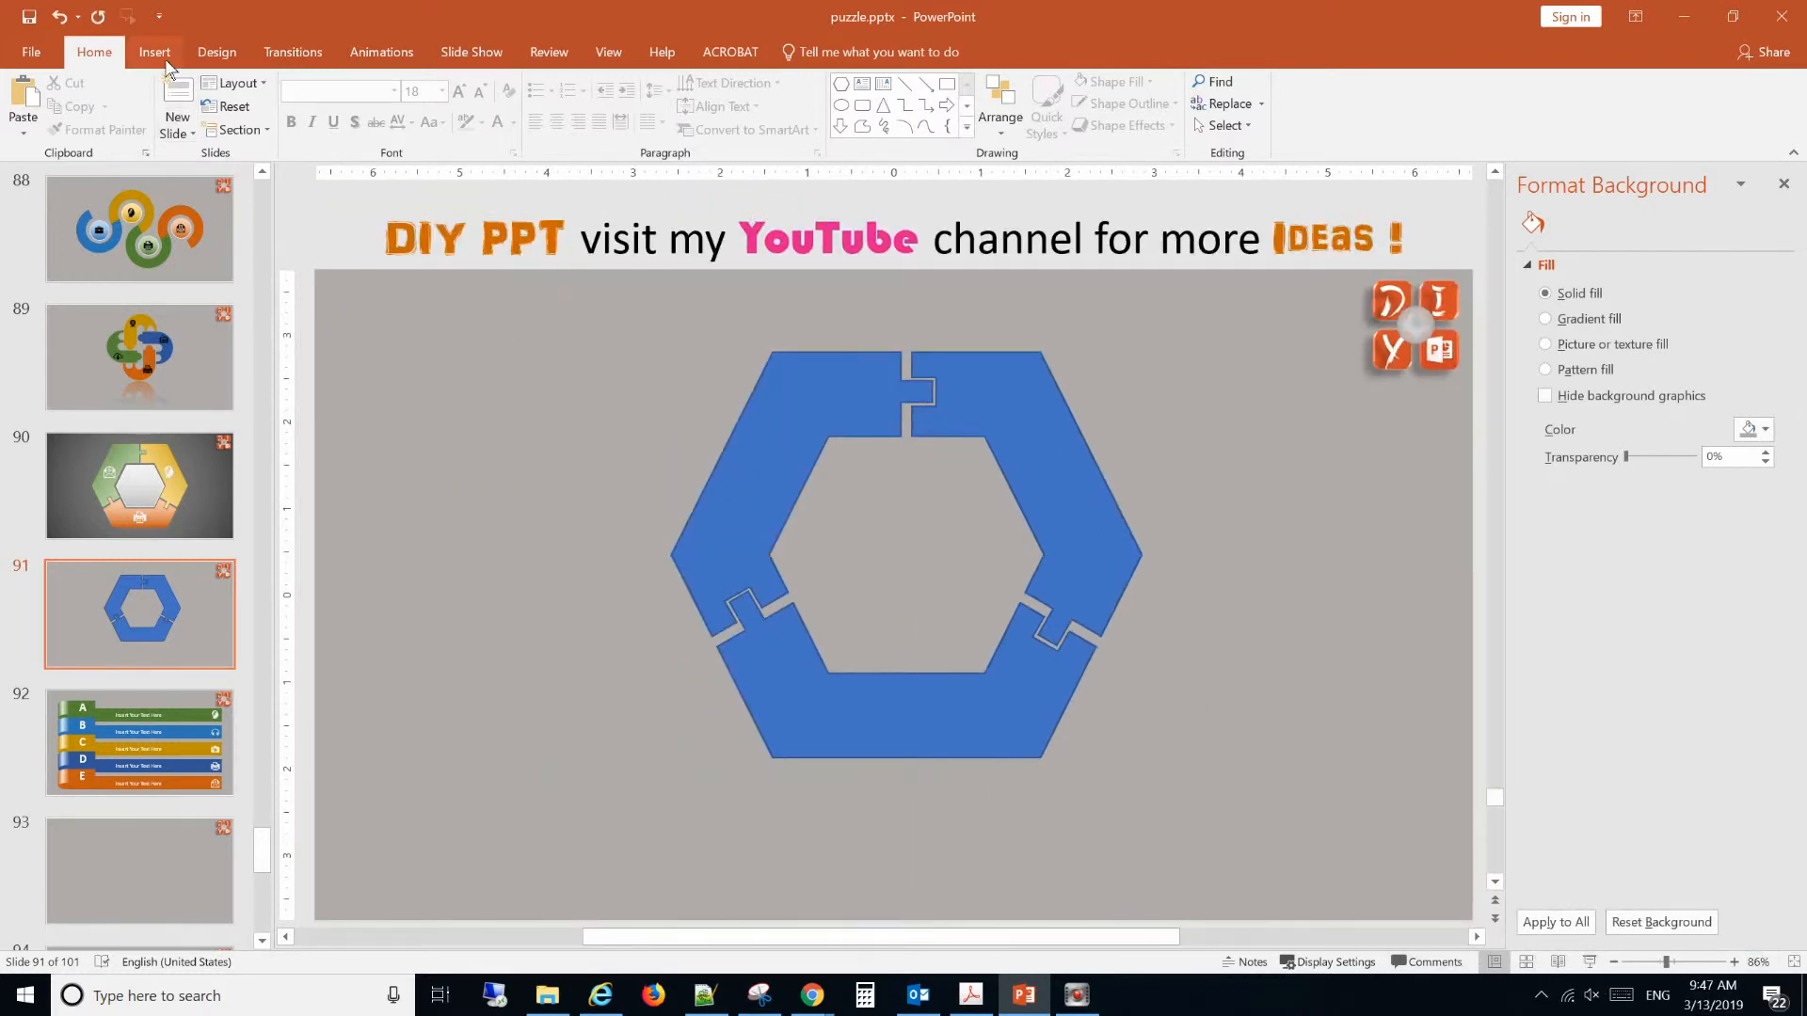
pyautogui.click(156, 52)
pyautogui.click(333, 122)
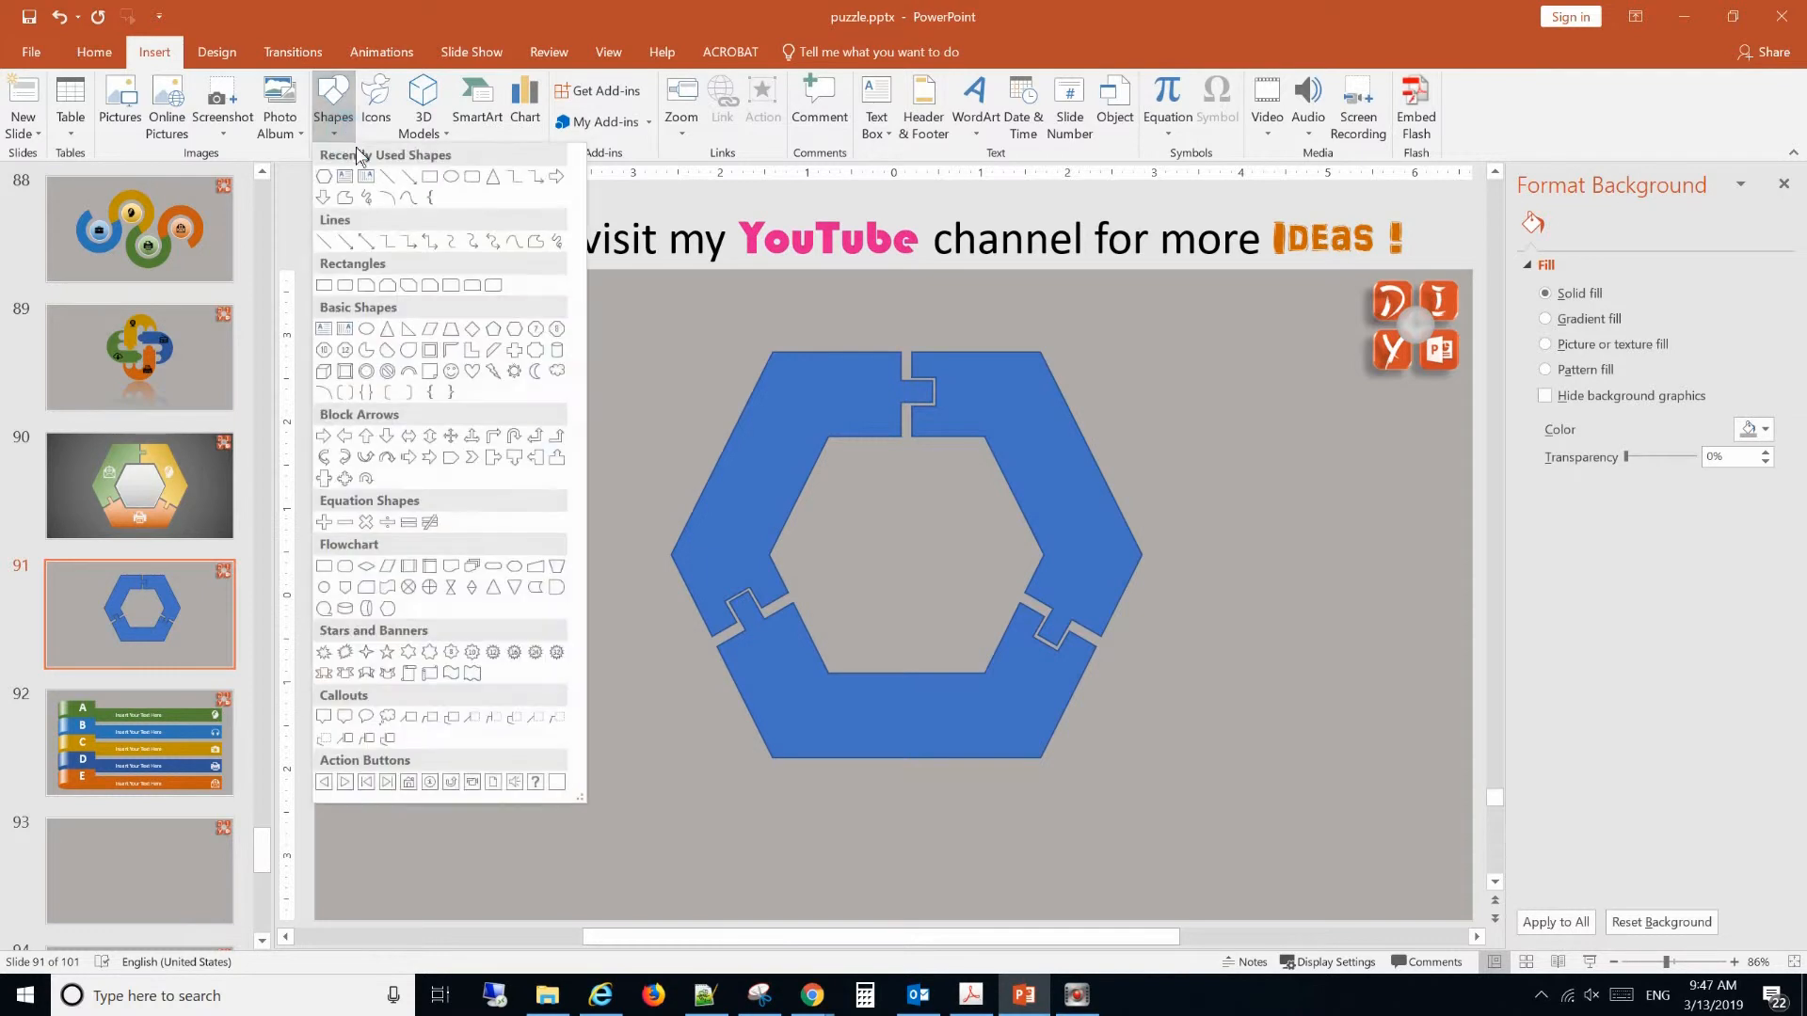
pyautogui.click(330, 185)
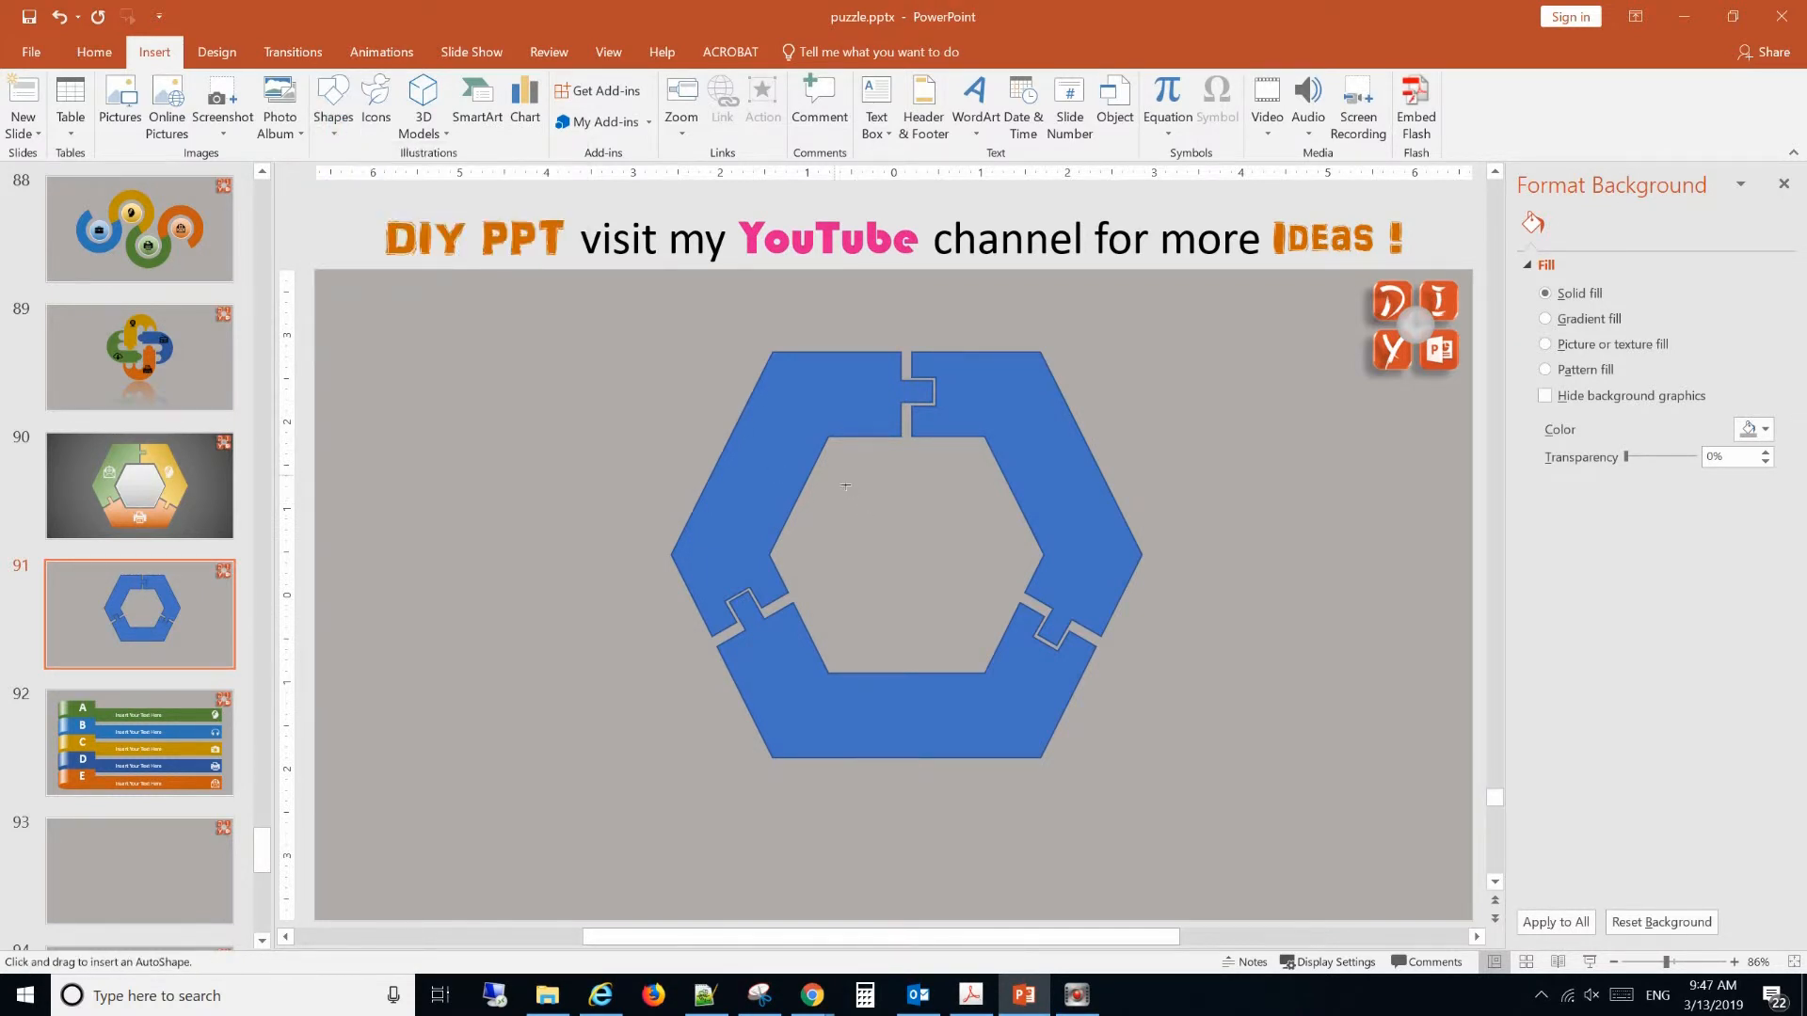
pyautogui.moveTo(834, 465)
pyautogui.mouseDown()
pyautogui.moveTo(894, 555)
pyautogui.moveTo(1035, 640)
pyautogui.moveTo(998, 667)
pyautogui.moveTo(1070, 669)
pyautogui.mouseUp()
pyautogui.click(960, 568)
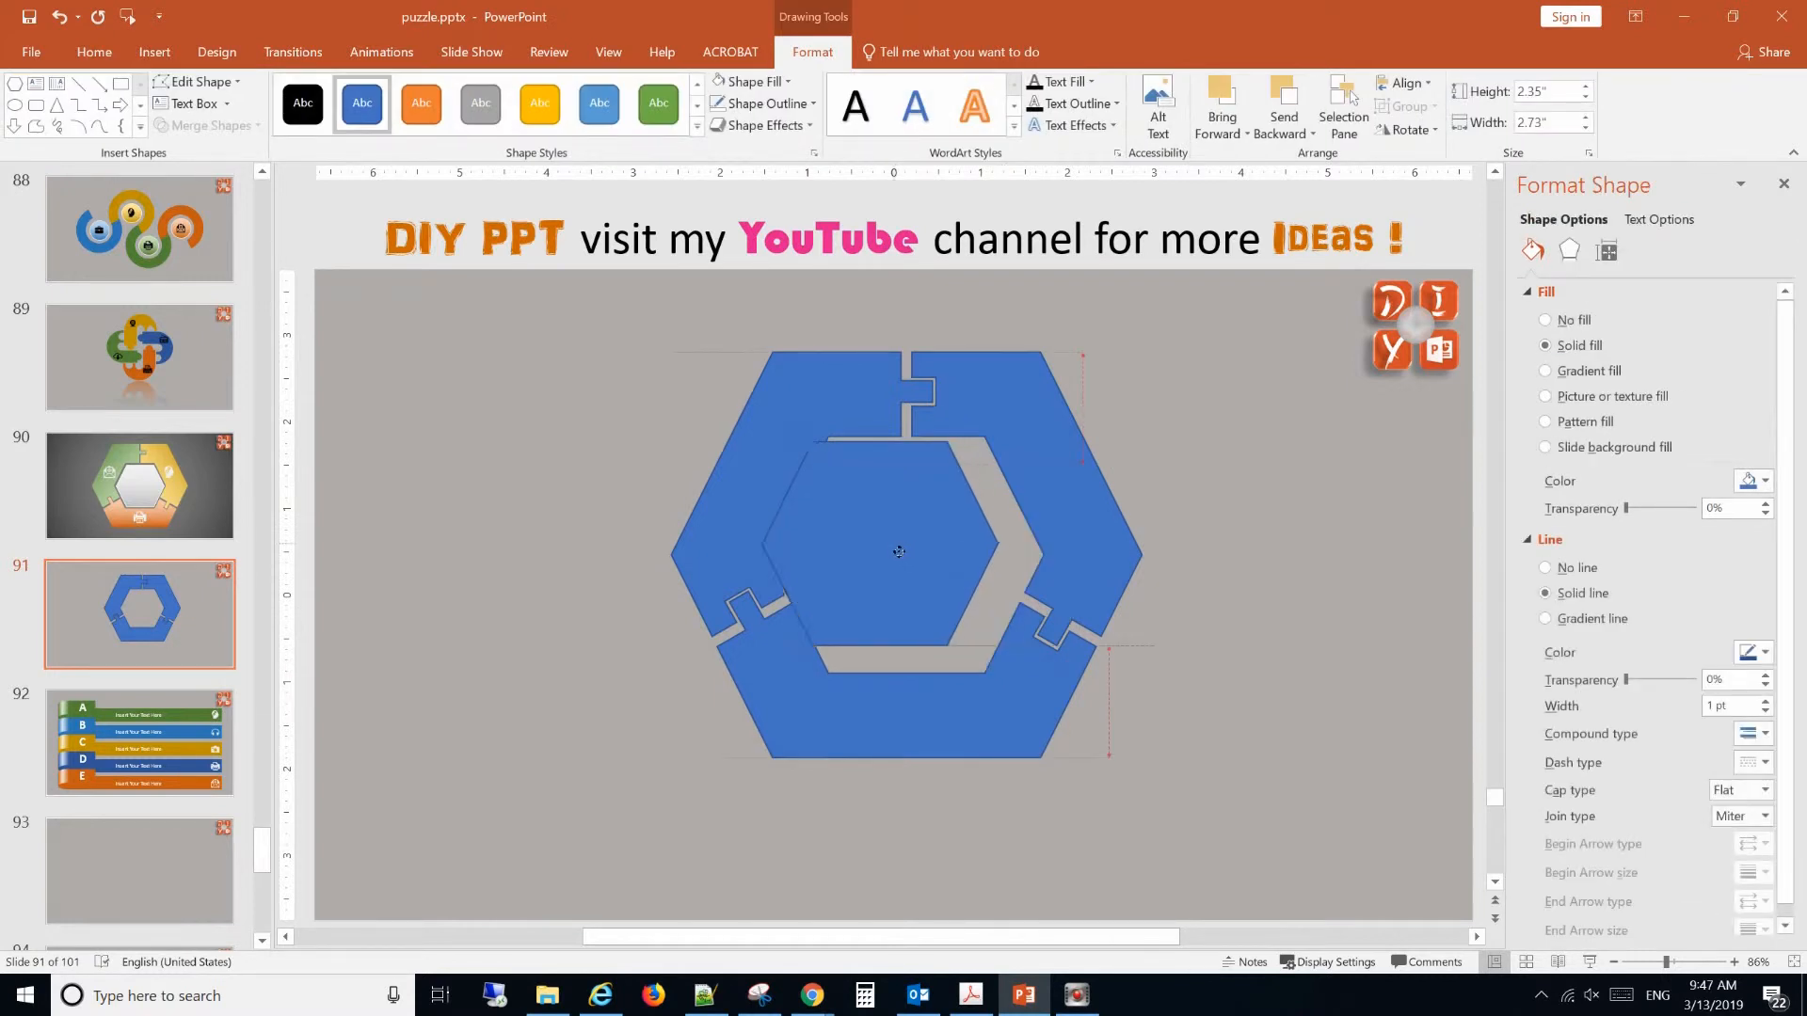